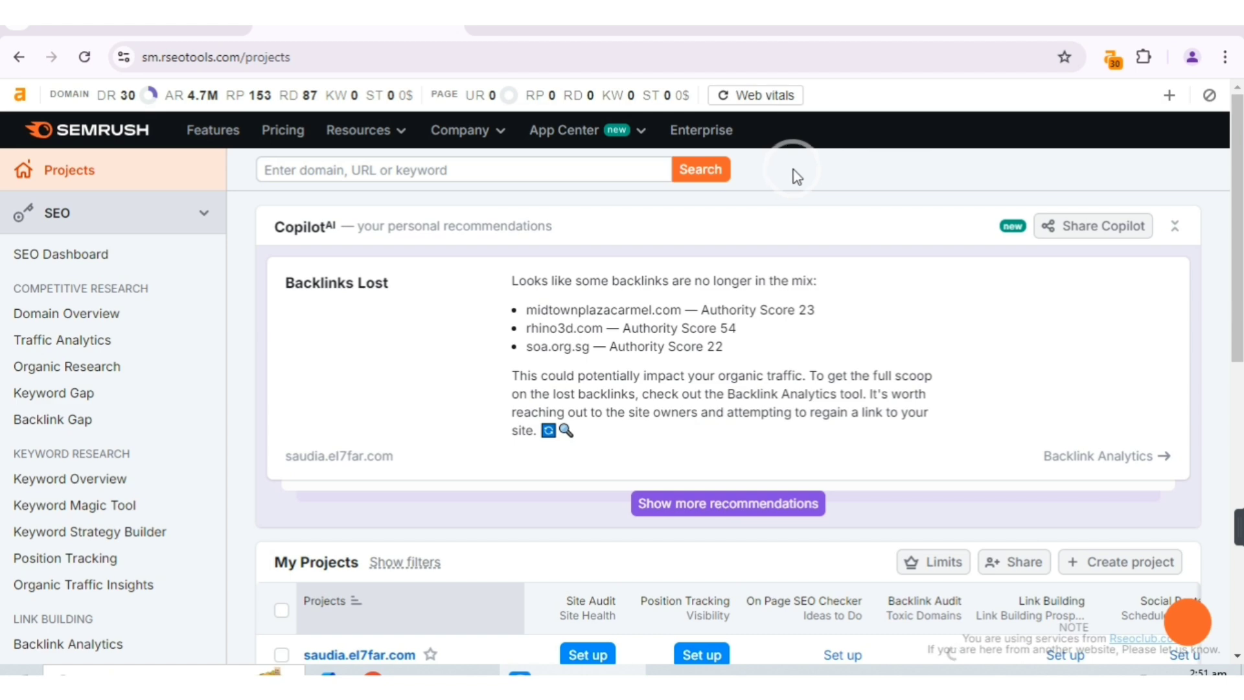
Look over the Projects dashboard, including the Copilot recommendations, the My Projects table and the domain monitoring section.
scroll(794, 170, down, 2)
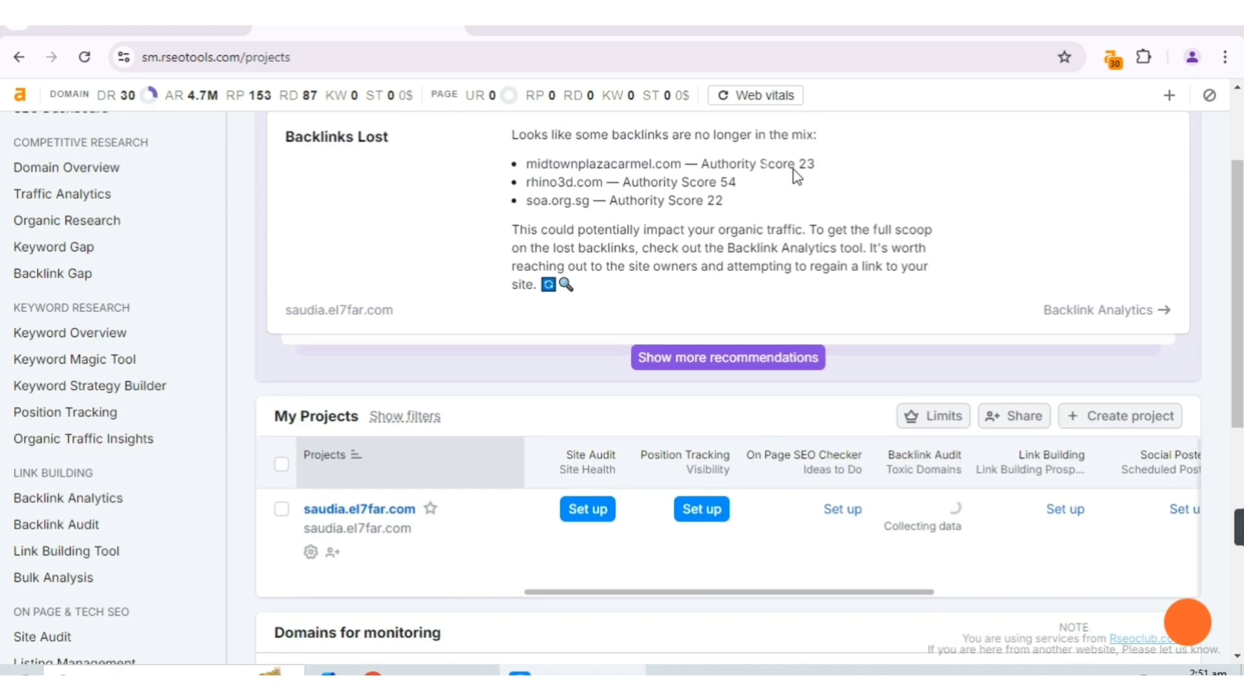
scroll(794, 170, up, 2)
scroll(794, 170, down, 5)
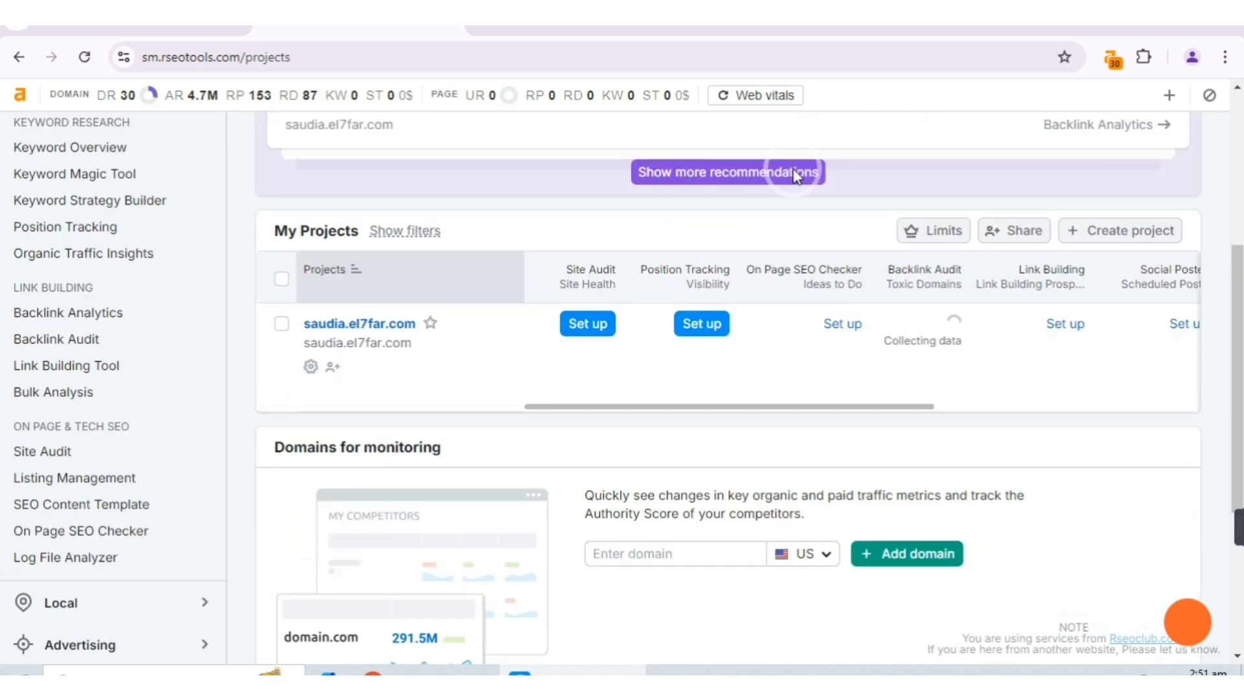
scroll(794, 169, up, 5)
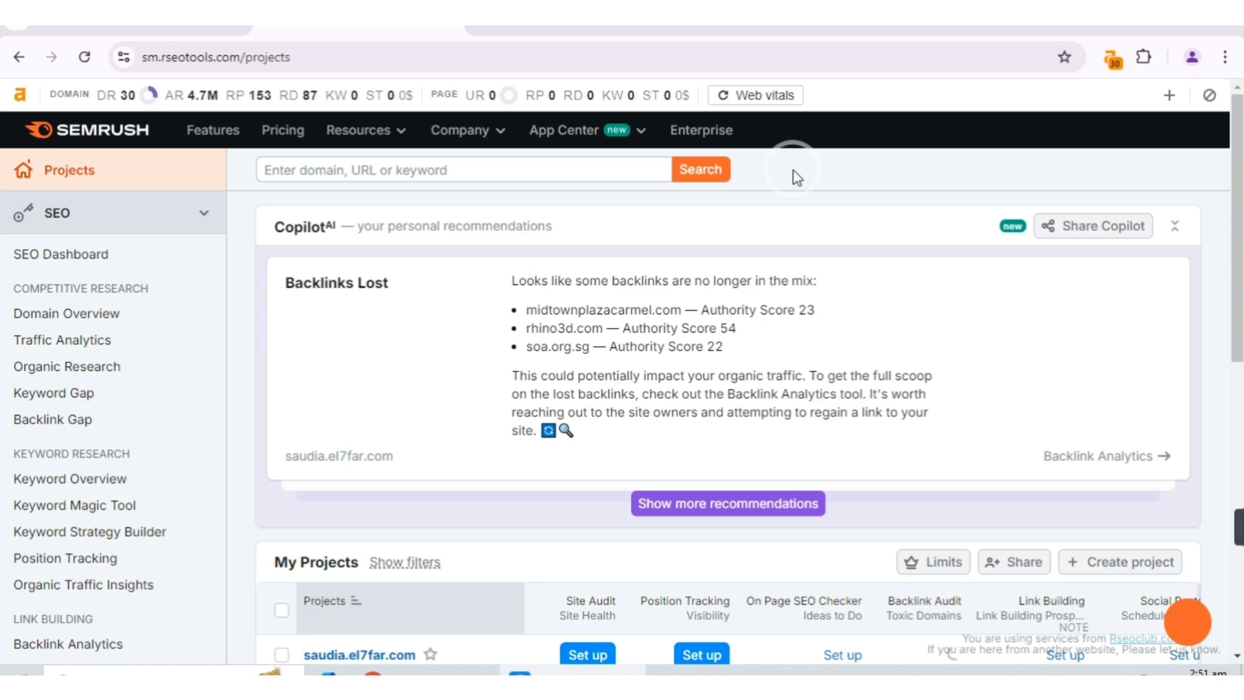
scroll(797, 178, down, 3)
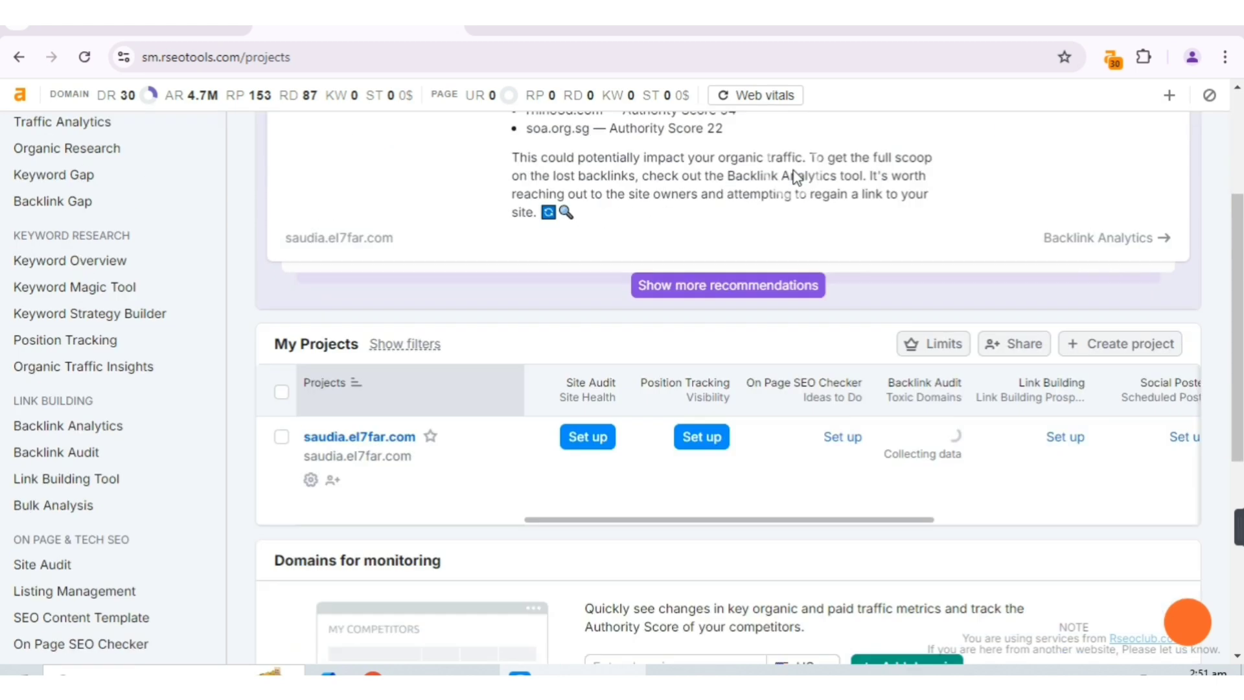
scroll(797, 178, up, 3)
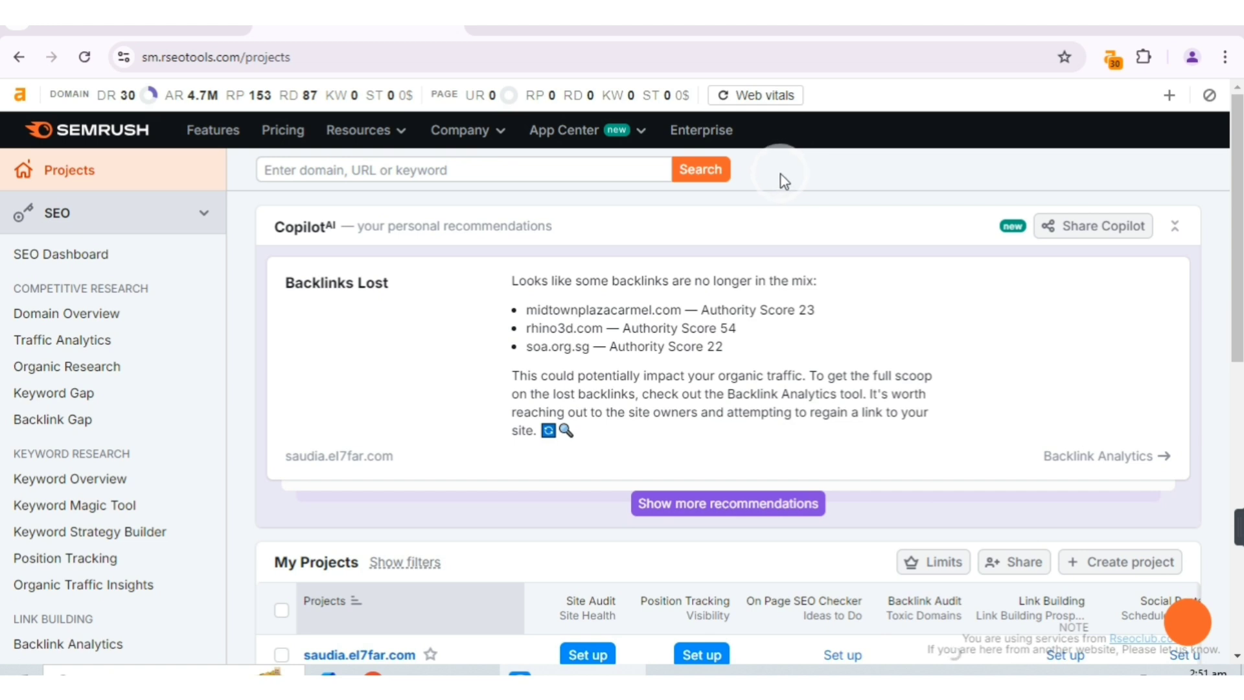
scroll(780, 174, down, 2)
scroll(780, 174, up, 2)
scroll(784, 181, down, 5)
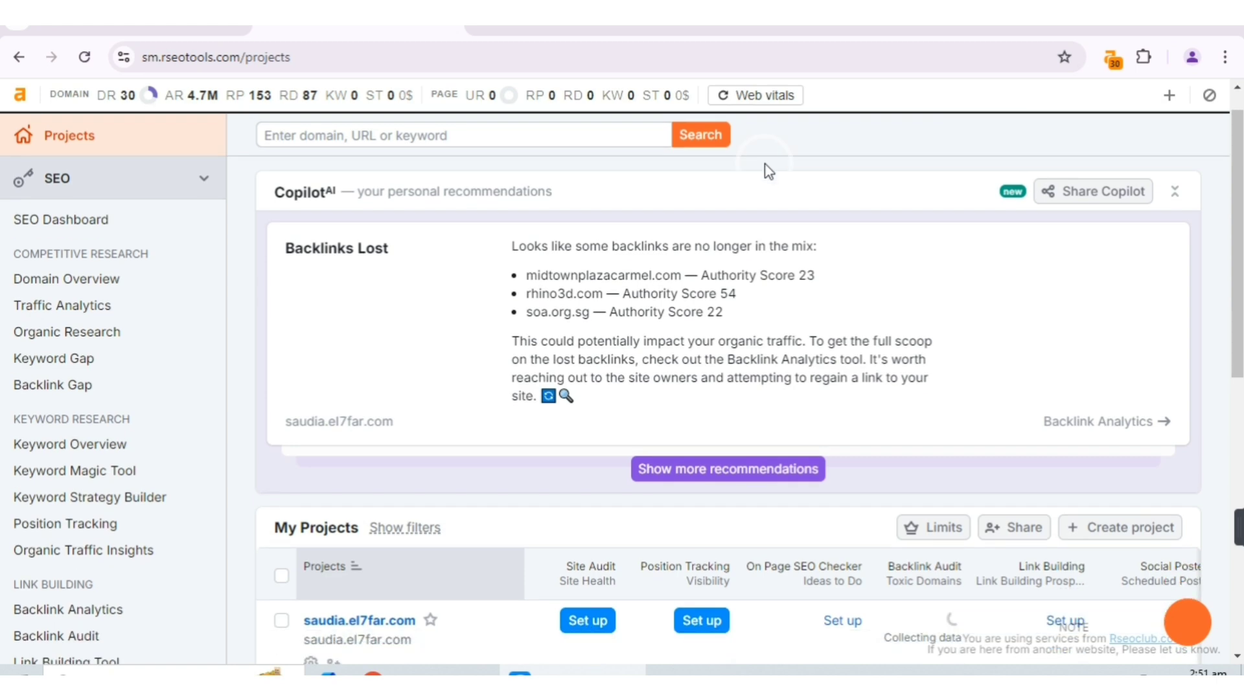
scroll(800, 311, up, 5)
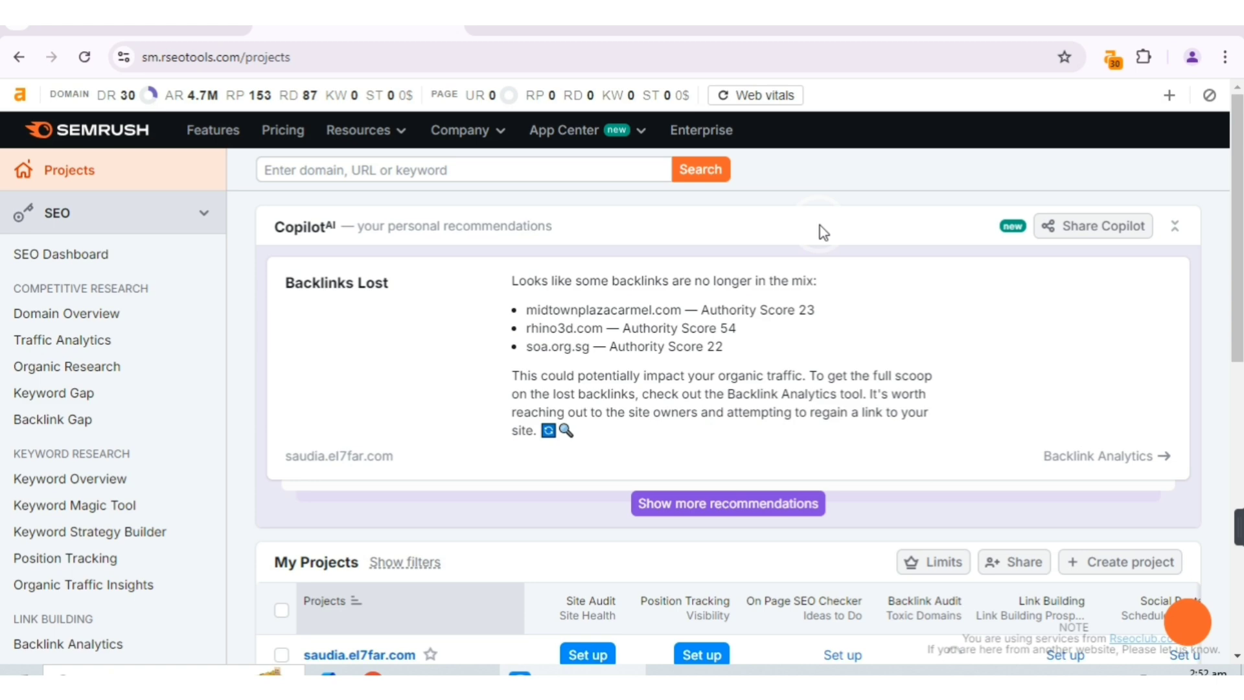
scroll(816, 230, down, 6)
scroll(804, 223, up, 6)
scroll(835, 214, down, 5)
scroll(833, 194, up, 5)
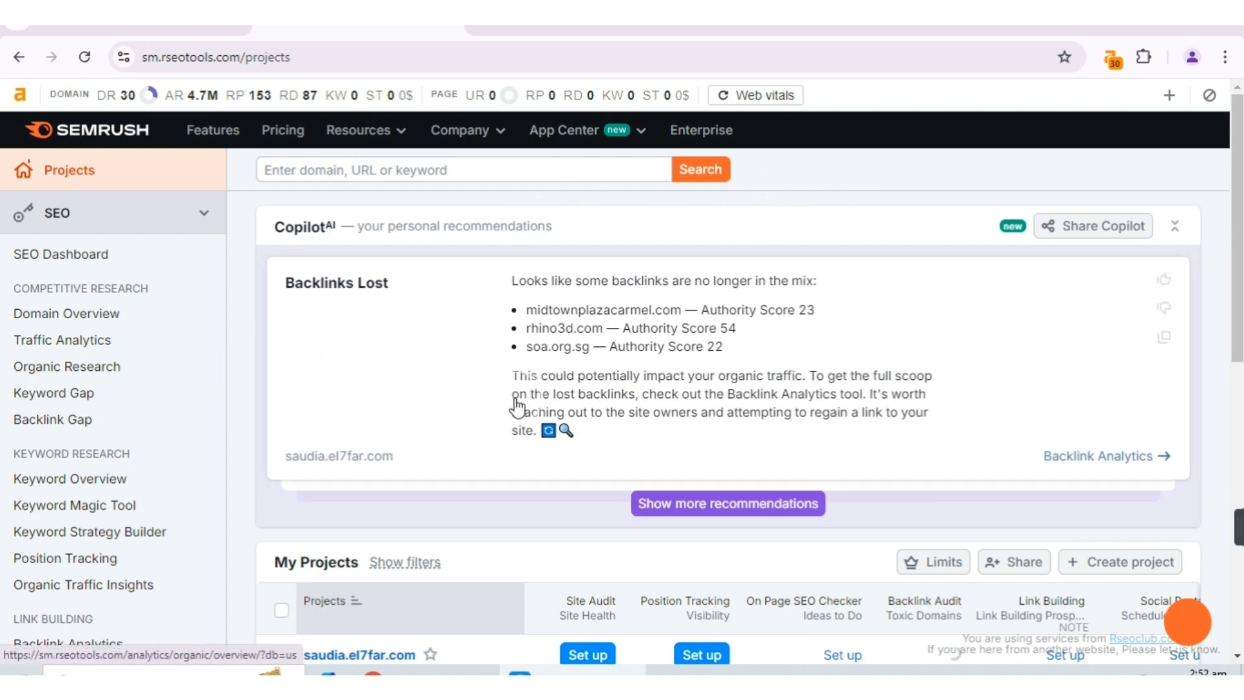
scroll(525, 389, down, 4)
scroll(519, 363, up, 4)
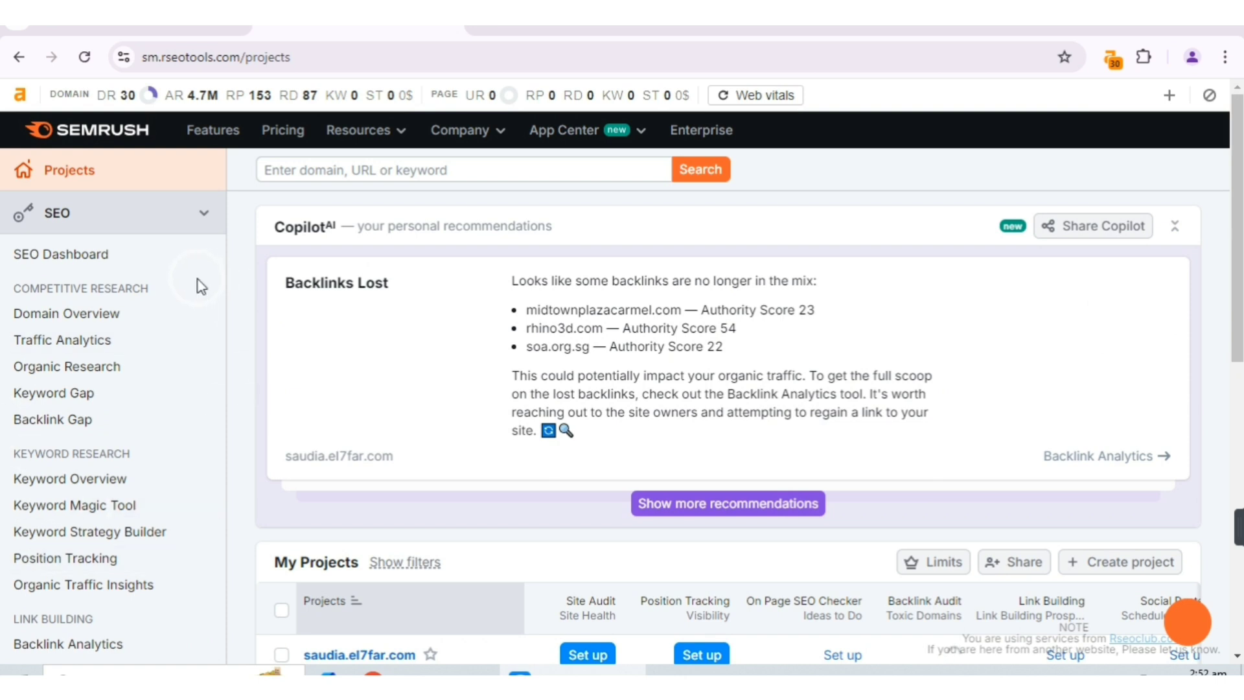
Search for the keyword "how" in the Keyword Magic Tool using the US database.
click(108, 512)
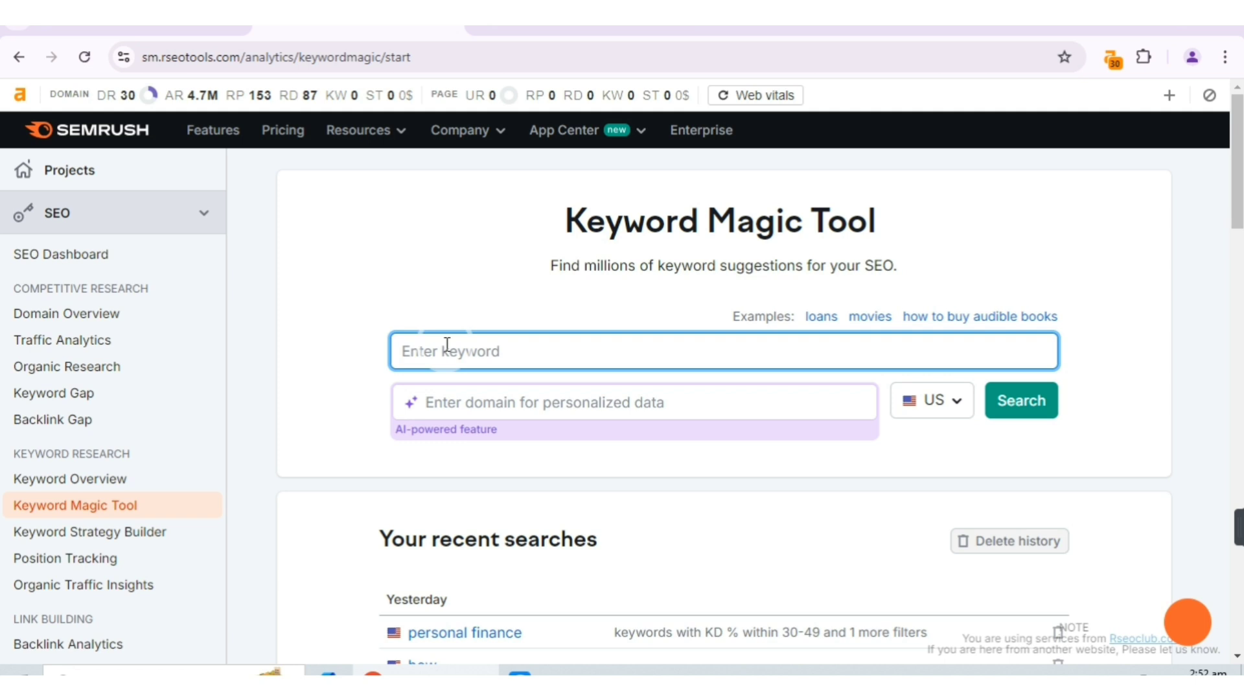
text(how)
click(543, 349)
click(752, 393)
click(745, 338)
click(1021, 403)
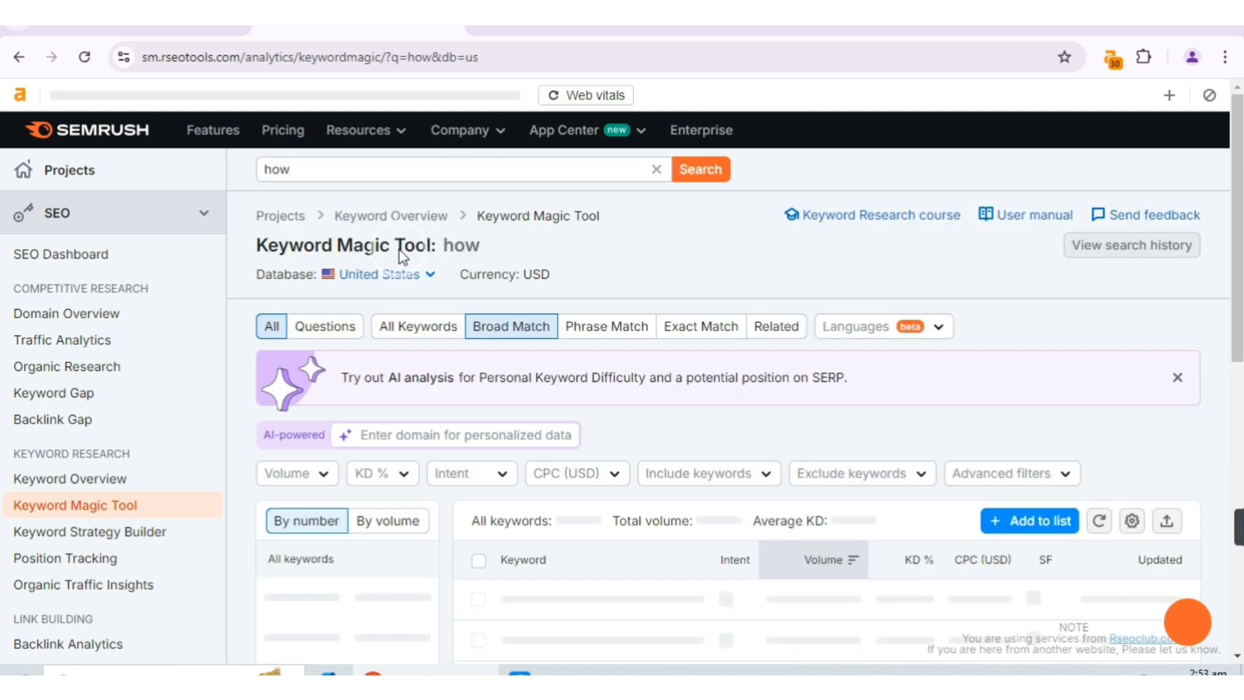
scroll(551, 330, down, 5)
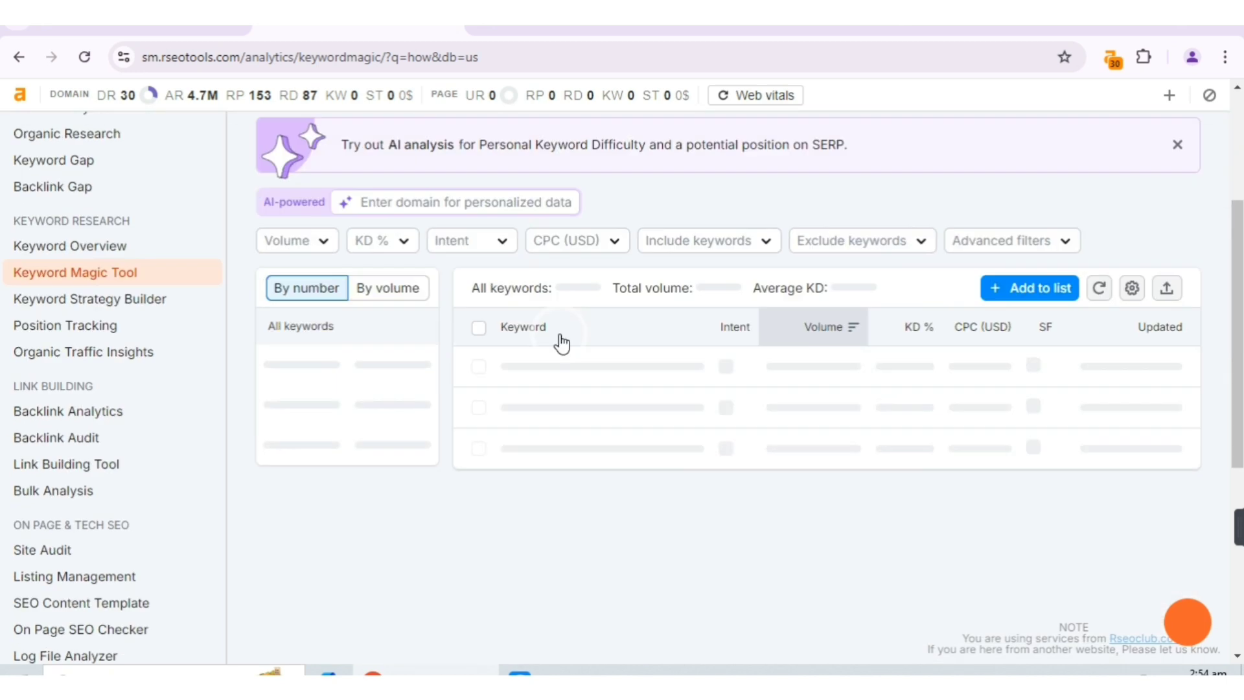
scroll(551, 330, up, 5)
click(761, 325)
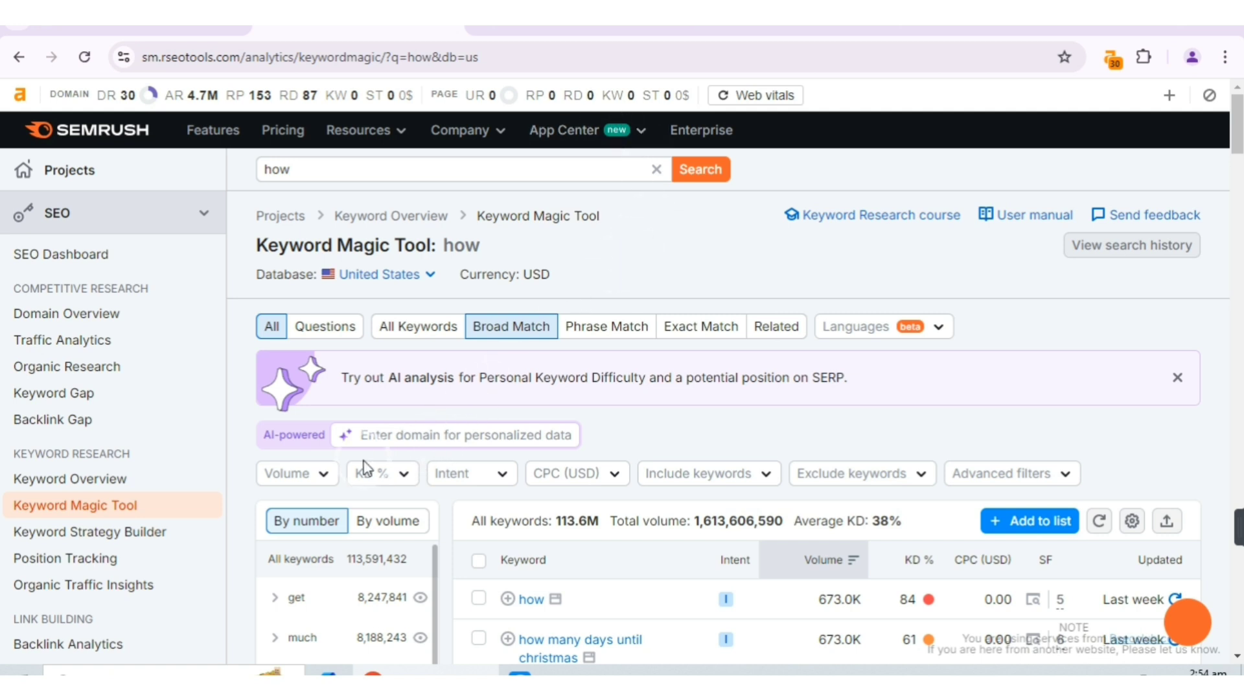
Filter the keyword results to the Very easy keyword difficulty range (0–14%).
scroll(372, 447, down, 1)
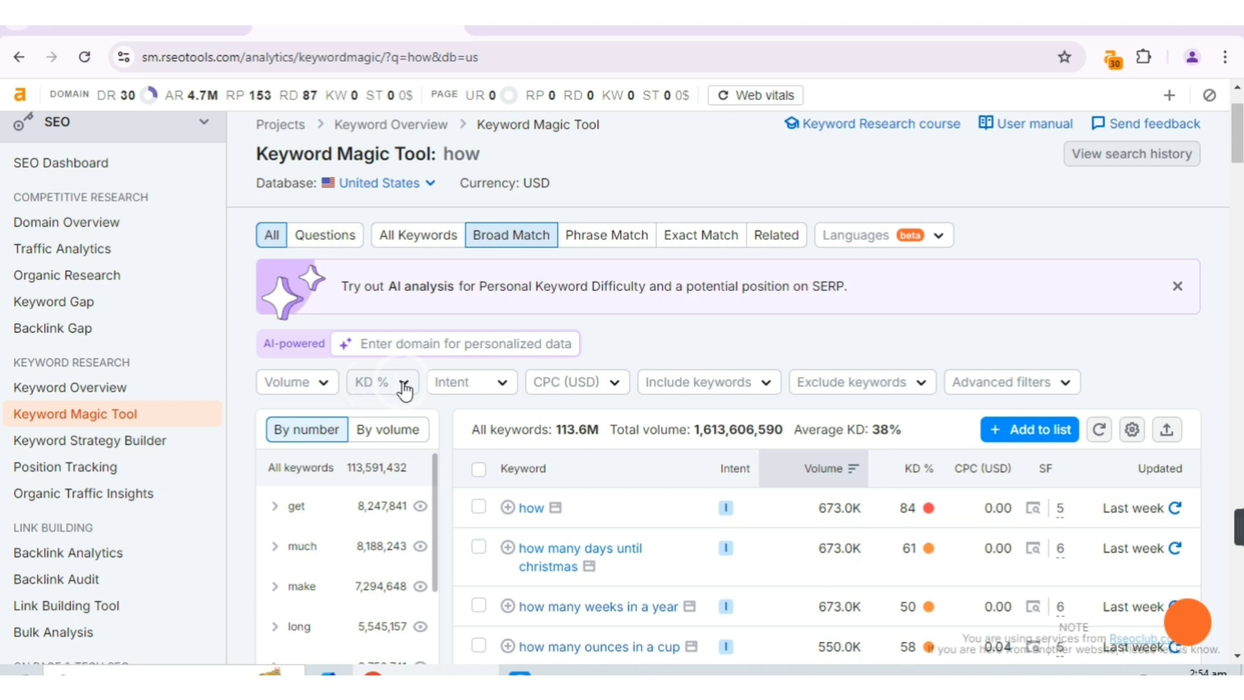
click(403, 384)
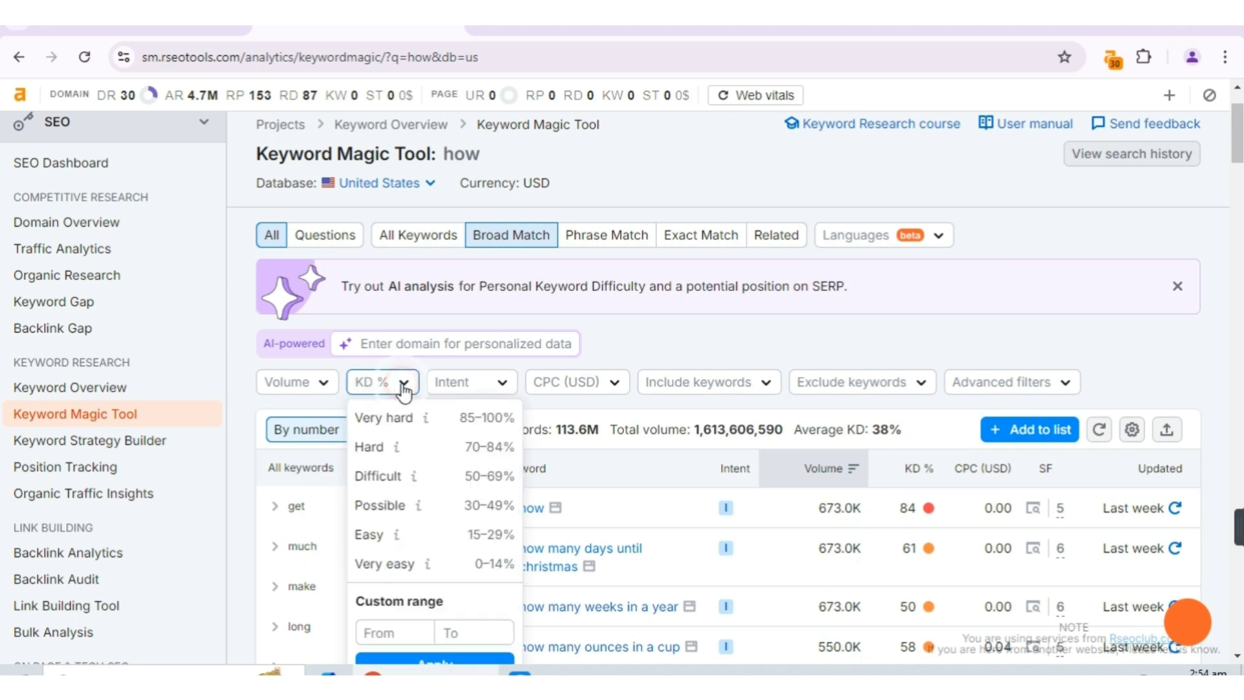
click(387, 564)
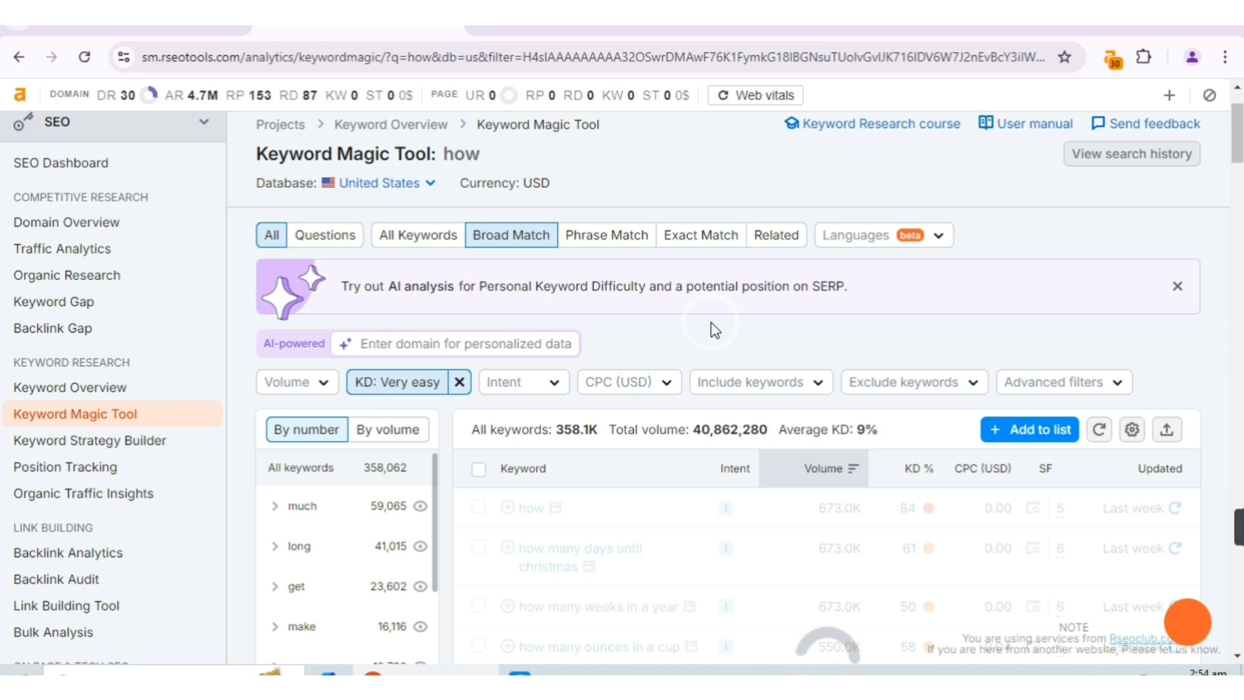
scroll(711, 321, up, 2)
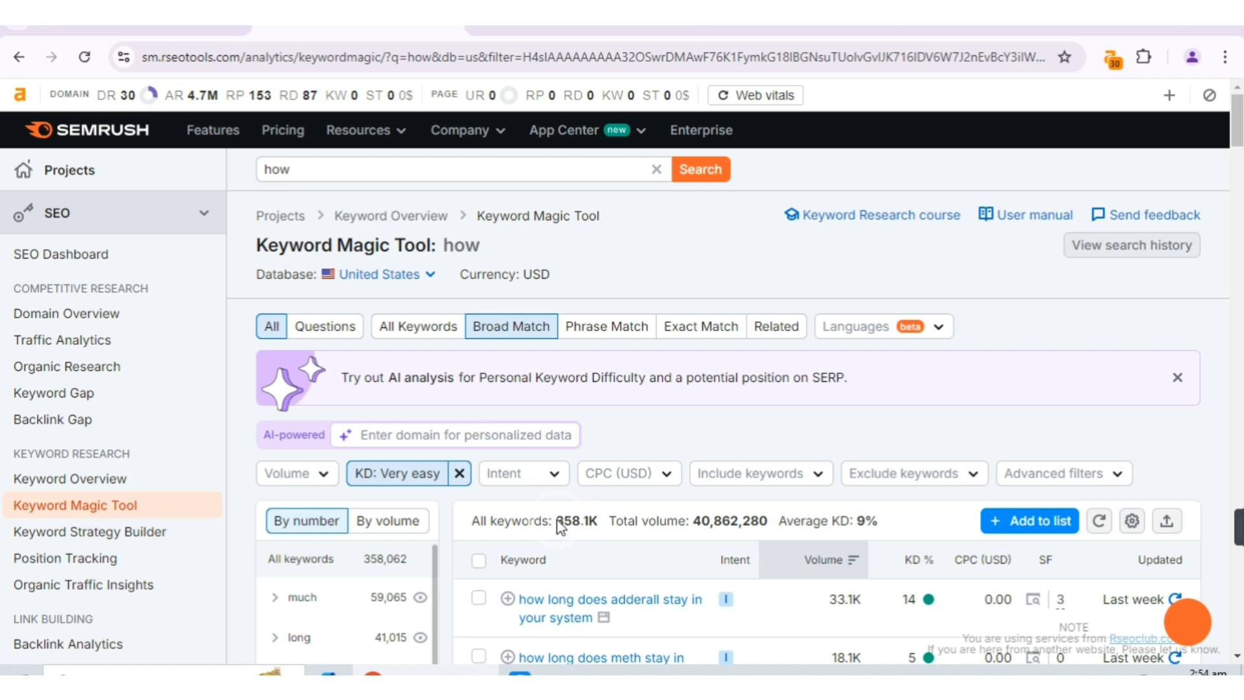
Filter the keyword results by Informational search intent and apply it.
scroll(601, 434, down, 1)
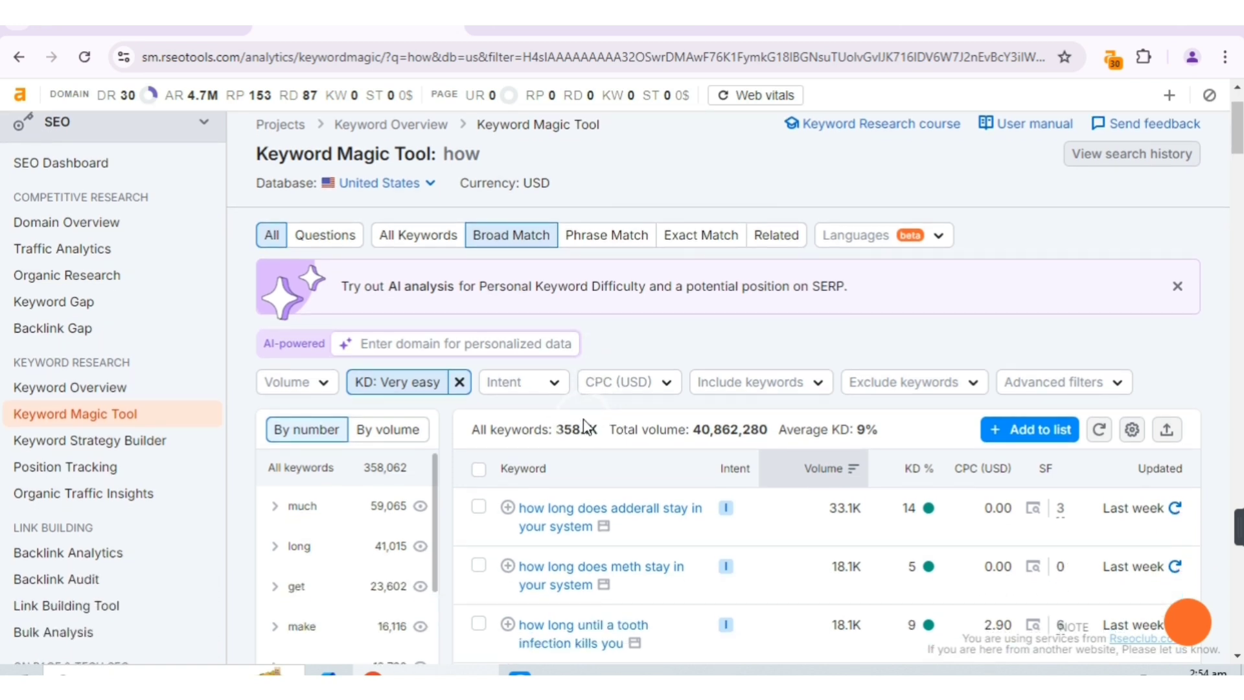
click(542, 389)
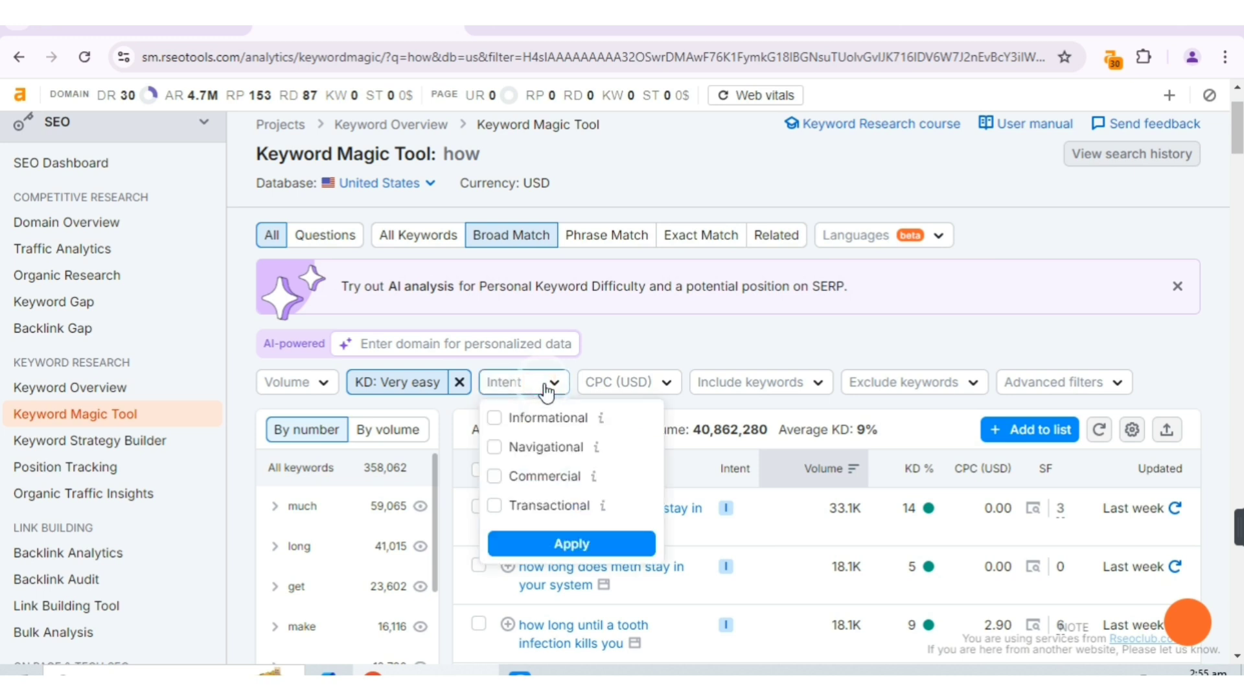
click(494, 418)
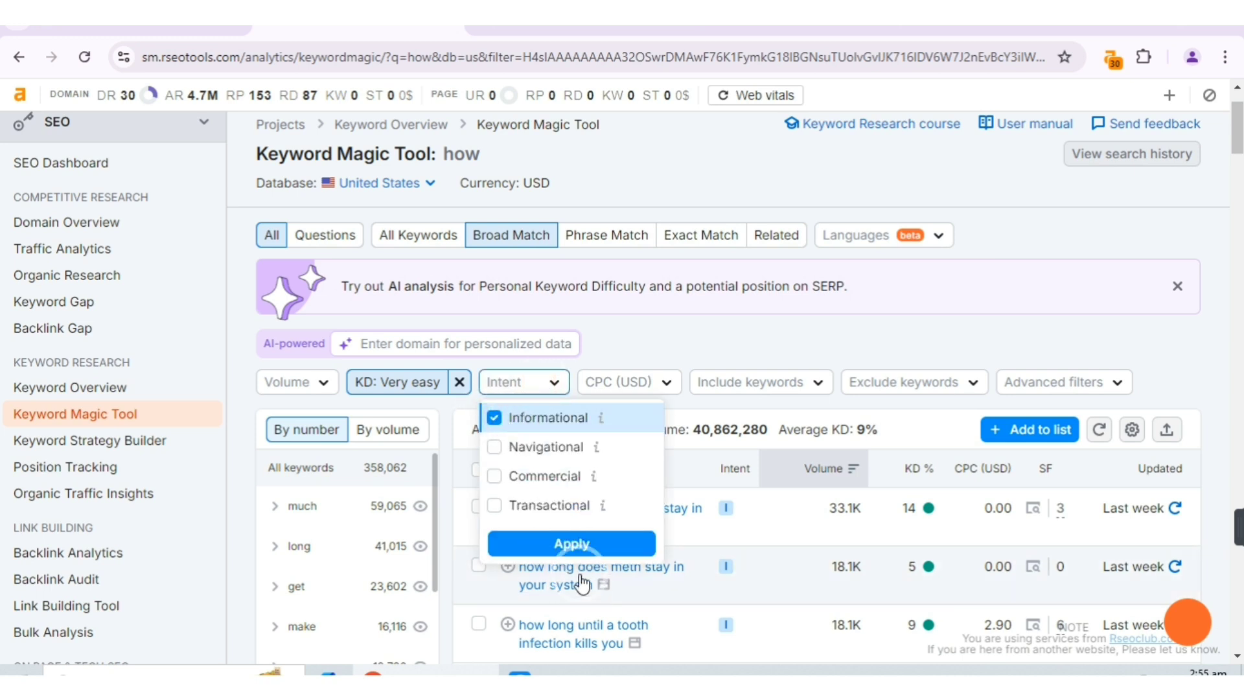
click(568, 549)
click(564, 546)
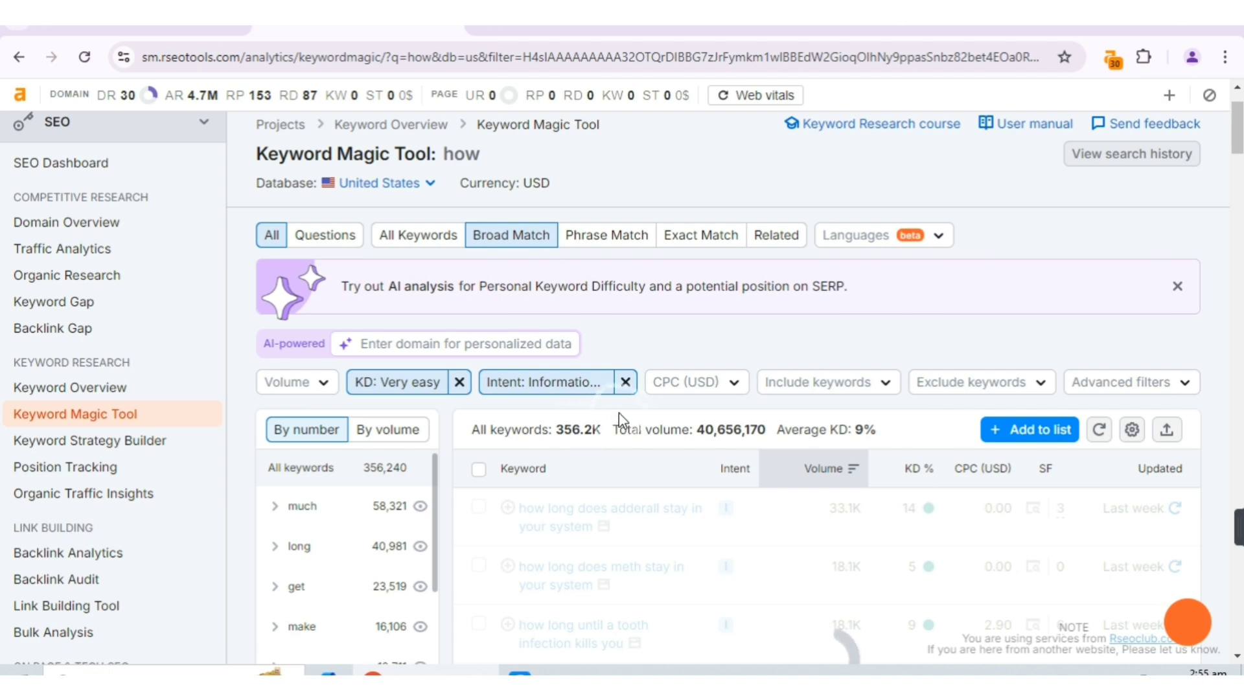
Examine the filtered keyword list, comparing the keywords' search volume, difficulty and intent.
scroll(713, 387, up, 1)
scroll(713, 386, up, 1)
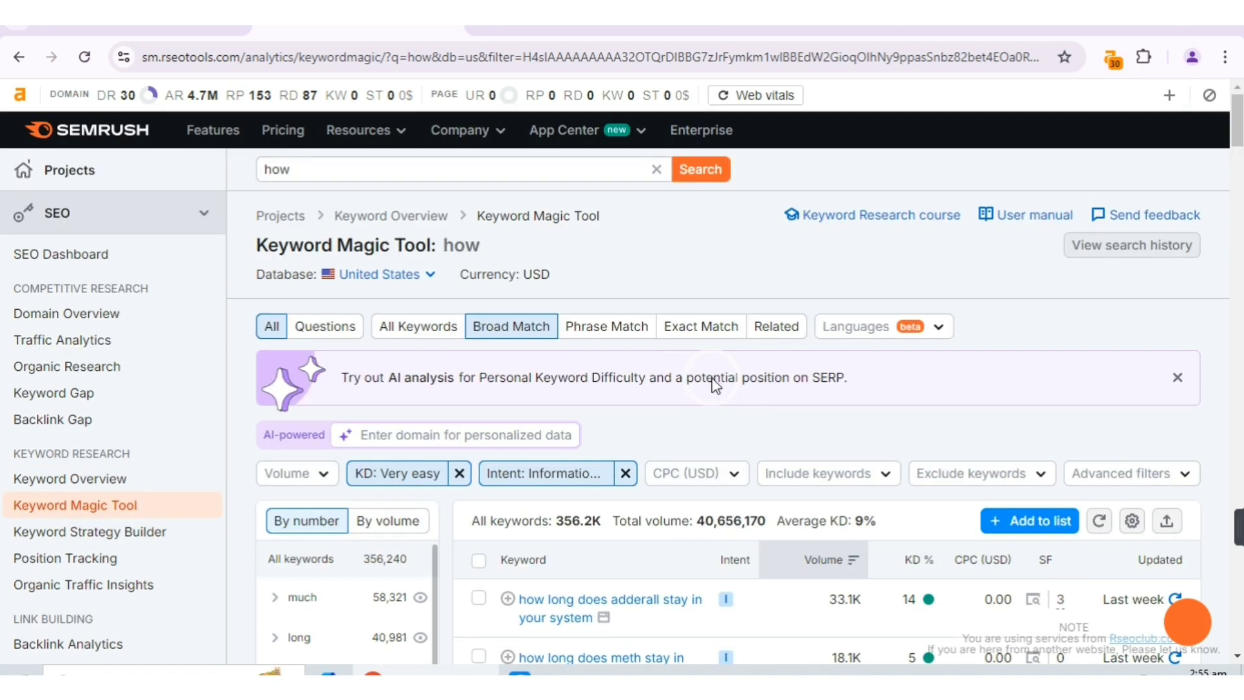
scroll(650, 389, down, 3)
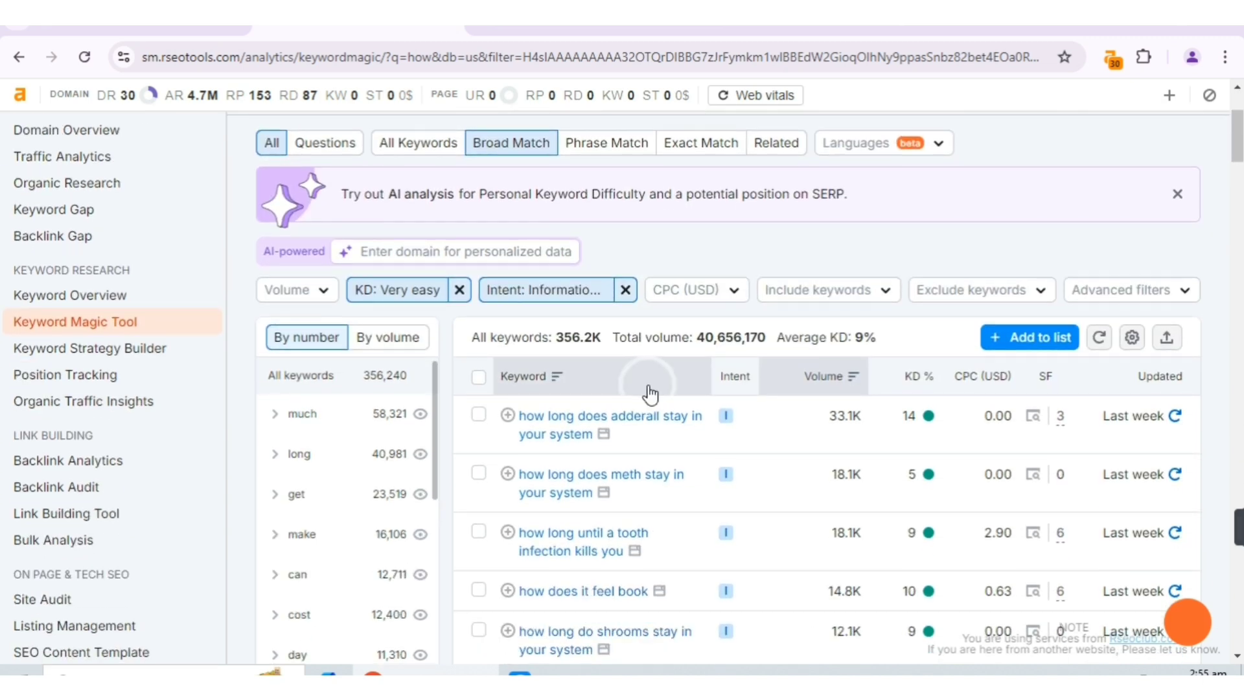
scroll(651, 393, down, 1)
scroll(651, 393, up, 2)
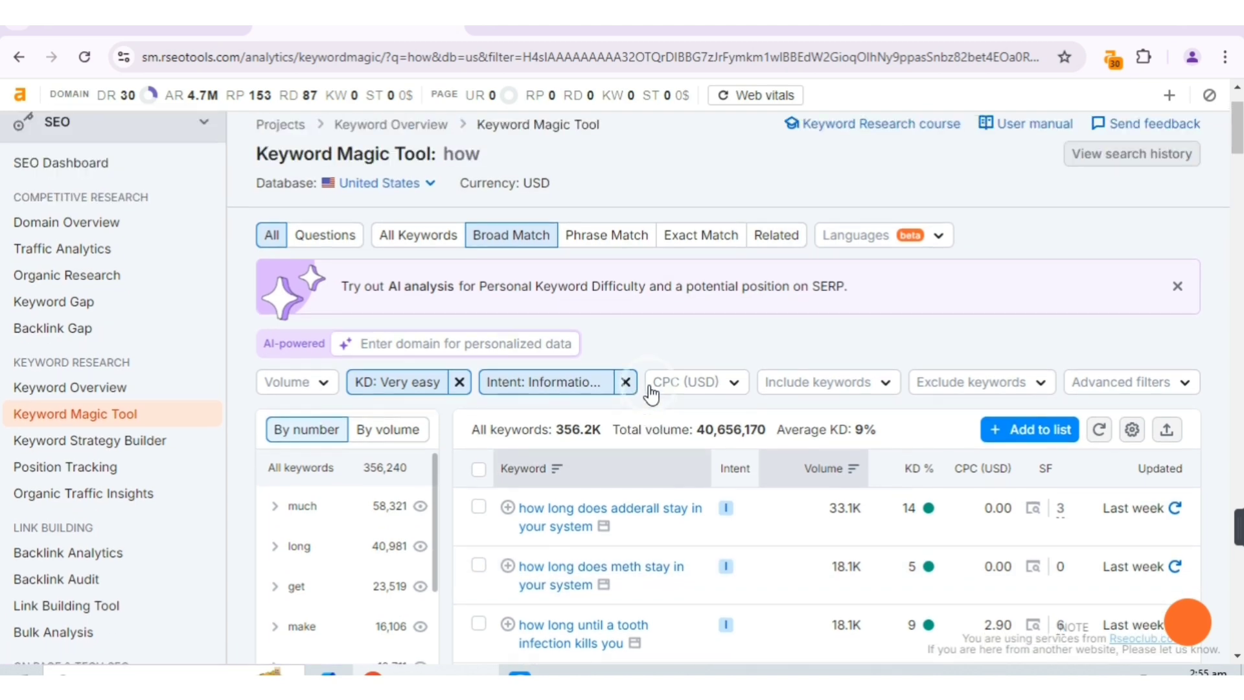
scroll(651, 394, down, 2)
scroll(651, 393, up, 2)
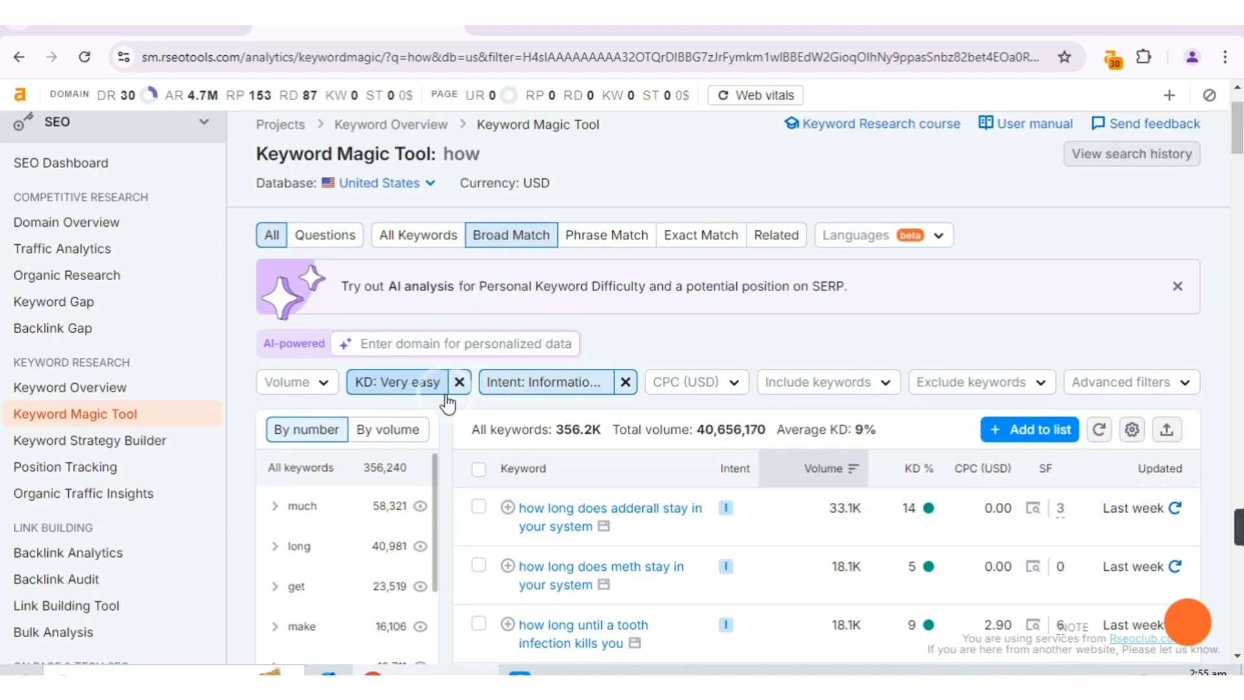
scroll(562, 415, down, 2)
scroll(565, 420, up, 1)
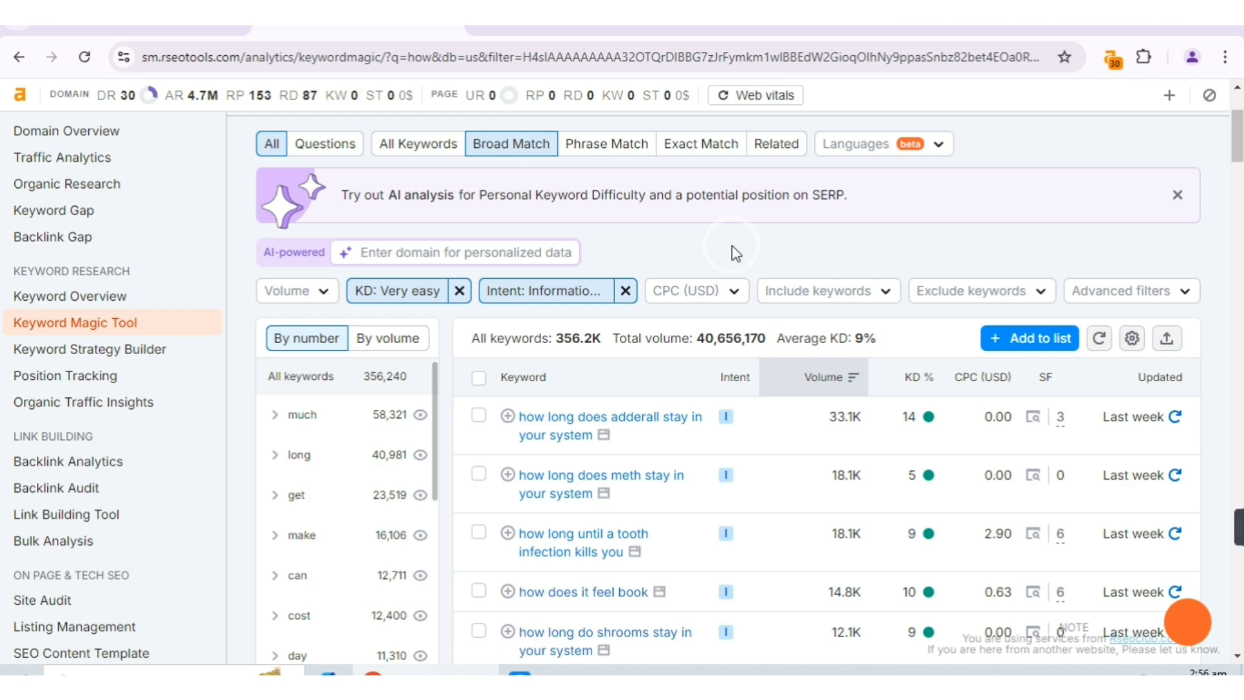
scroll(736, 254, down, 10)
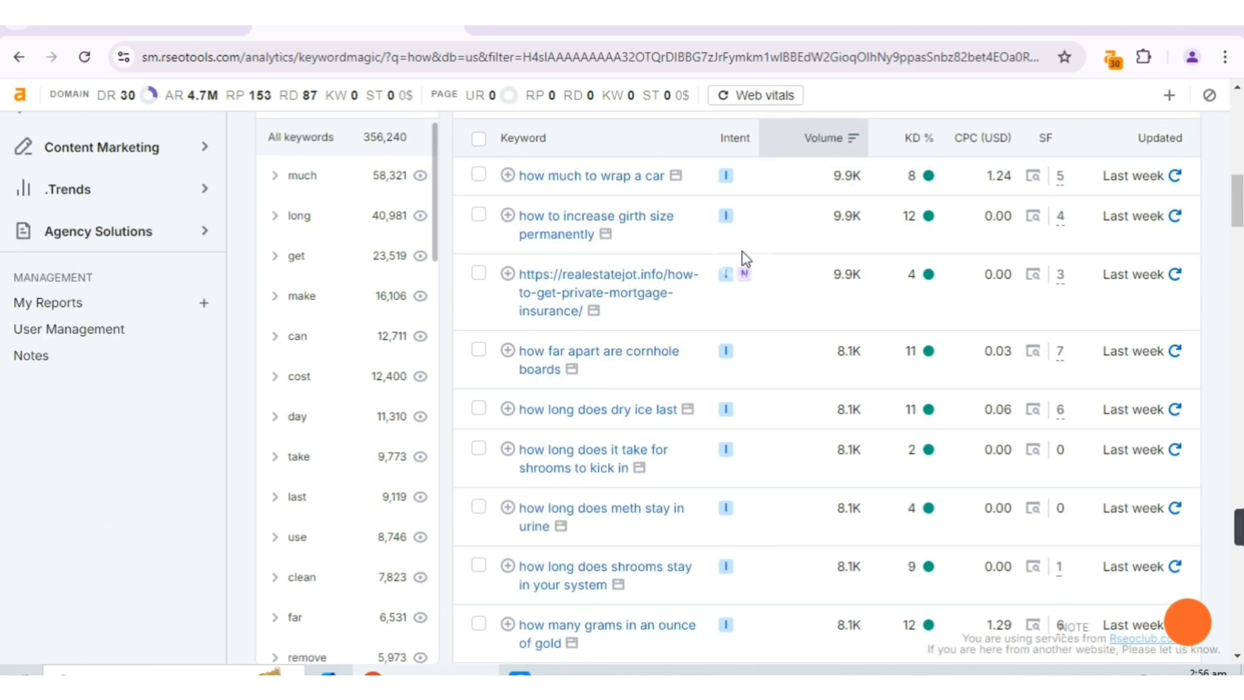
scroll(680, 320, up, 10)
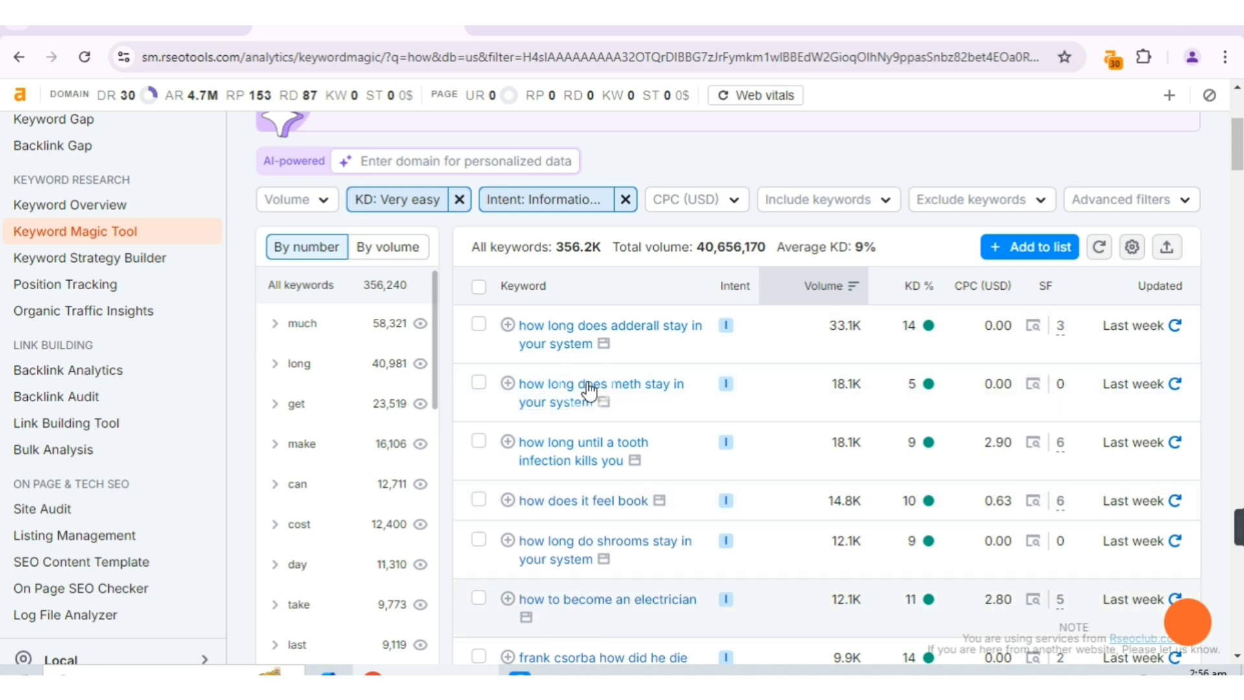
scroll(570, 344, down, 4)
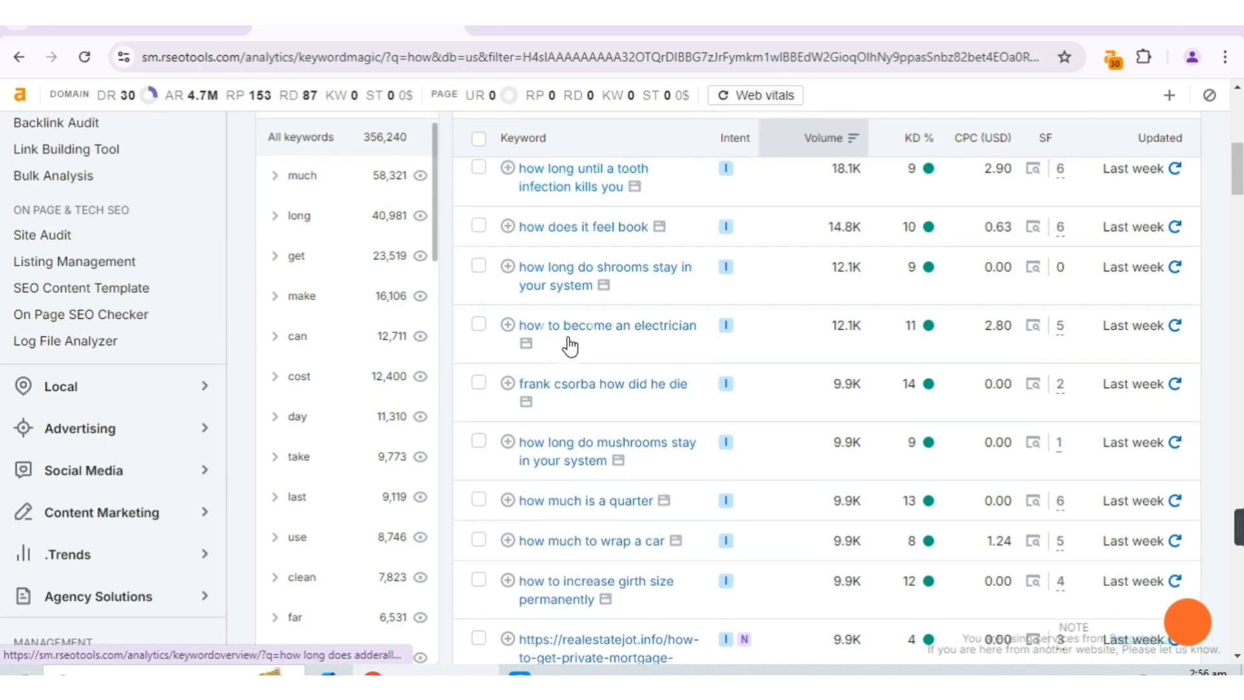
scroll(569, 344, up, 4)
scroll(568, 338, down, 1)
scroll(567, 336, up, 1)
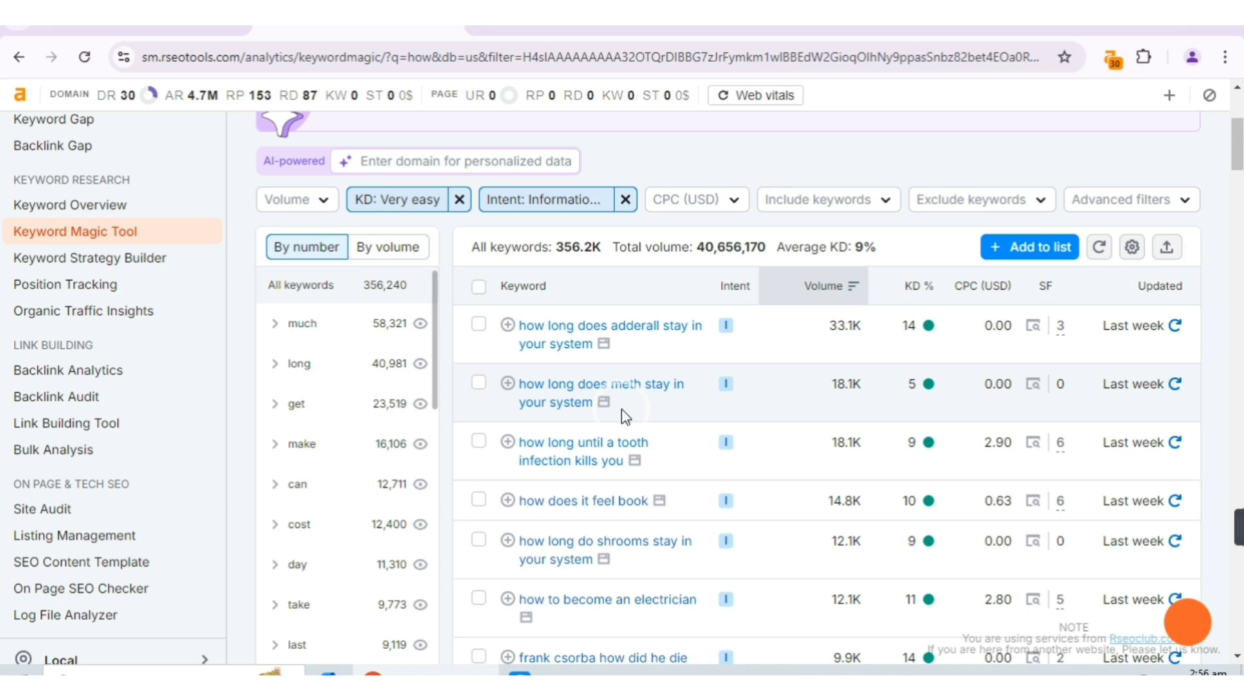
Open the overview of "how long does meth stay in your system" in a new tab and review its volume and difficulty.
right_click(554, 388)
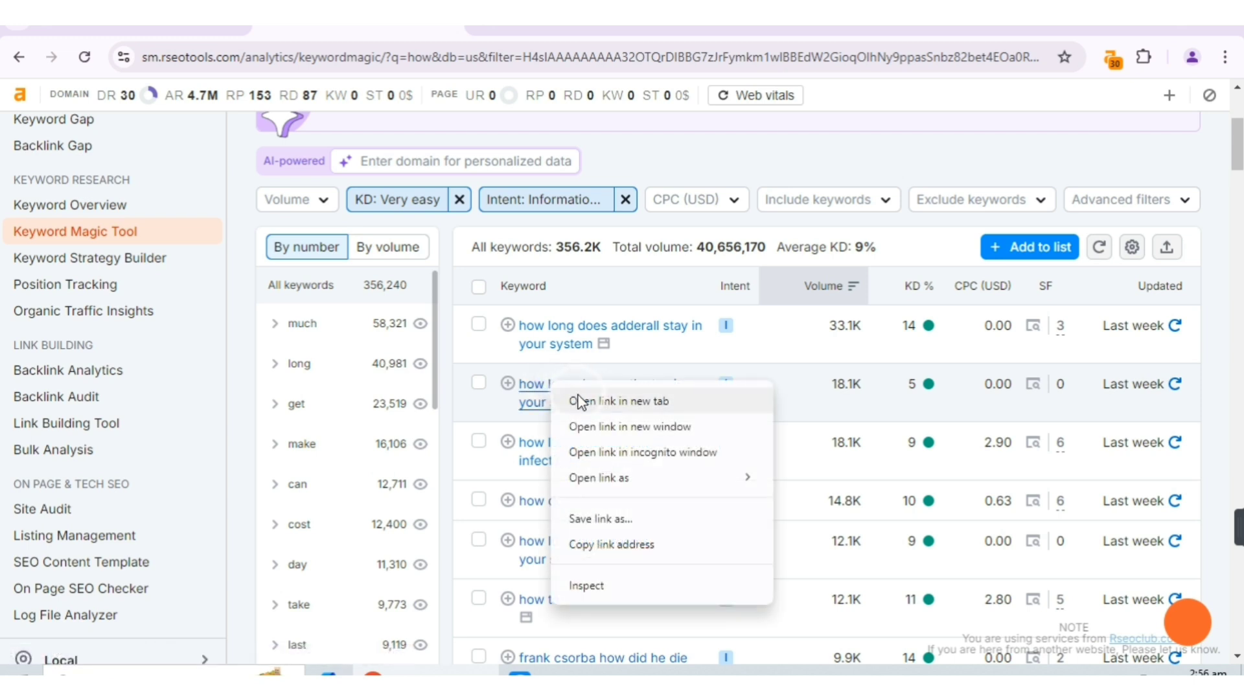
click(580, 401)
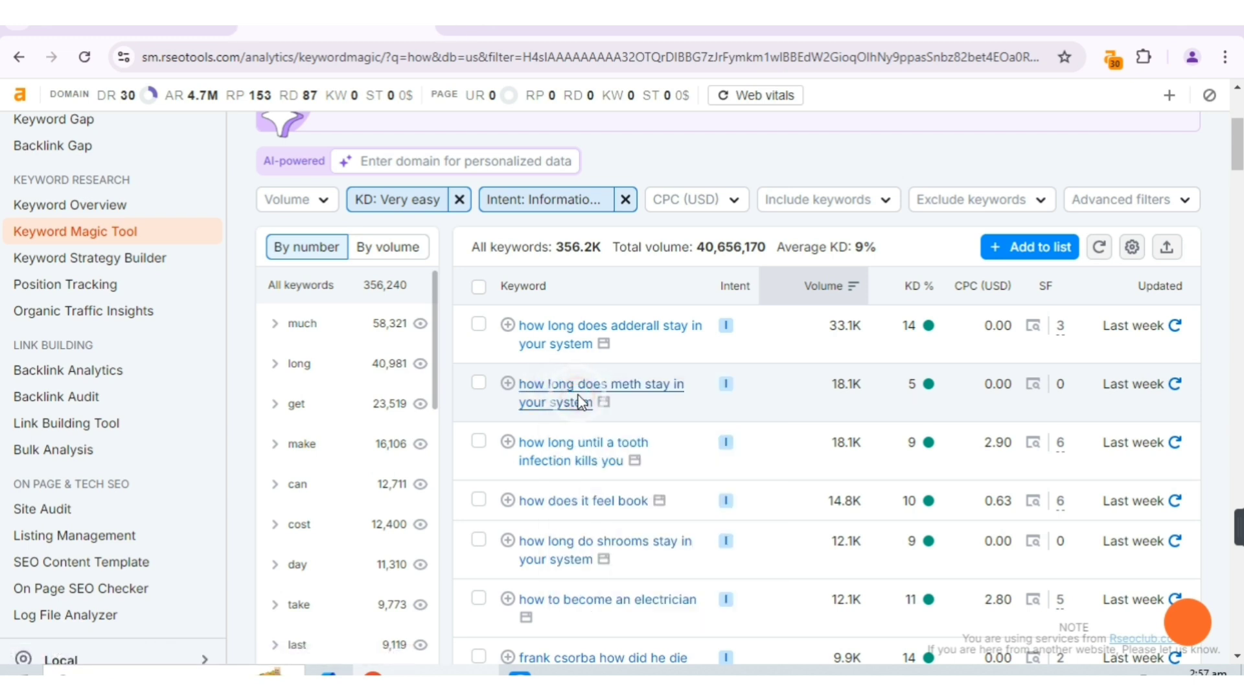
click(519, 26)
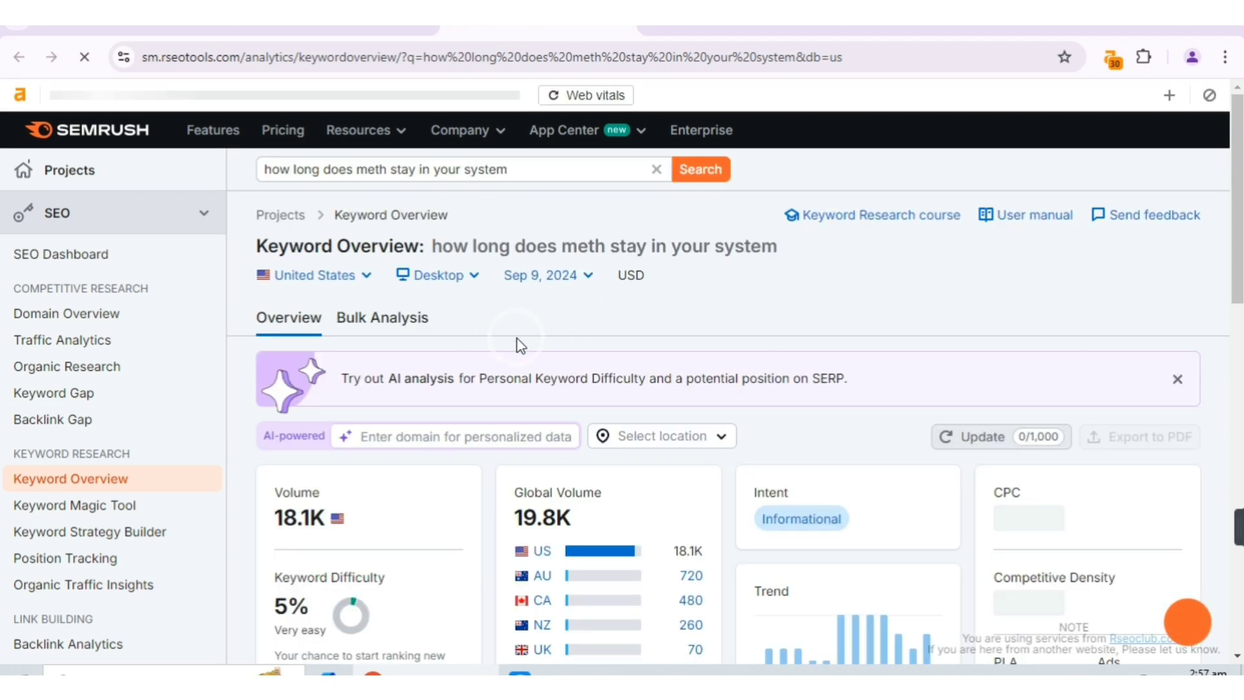
drag(515, 175, 261, 173)
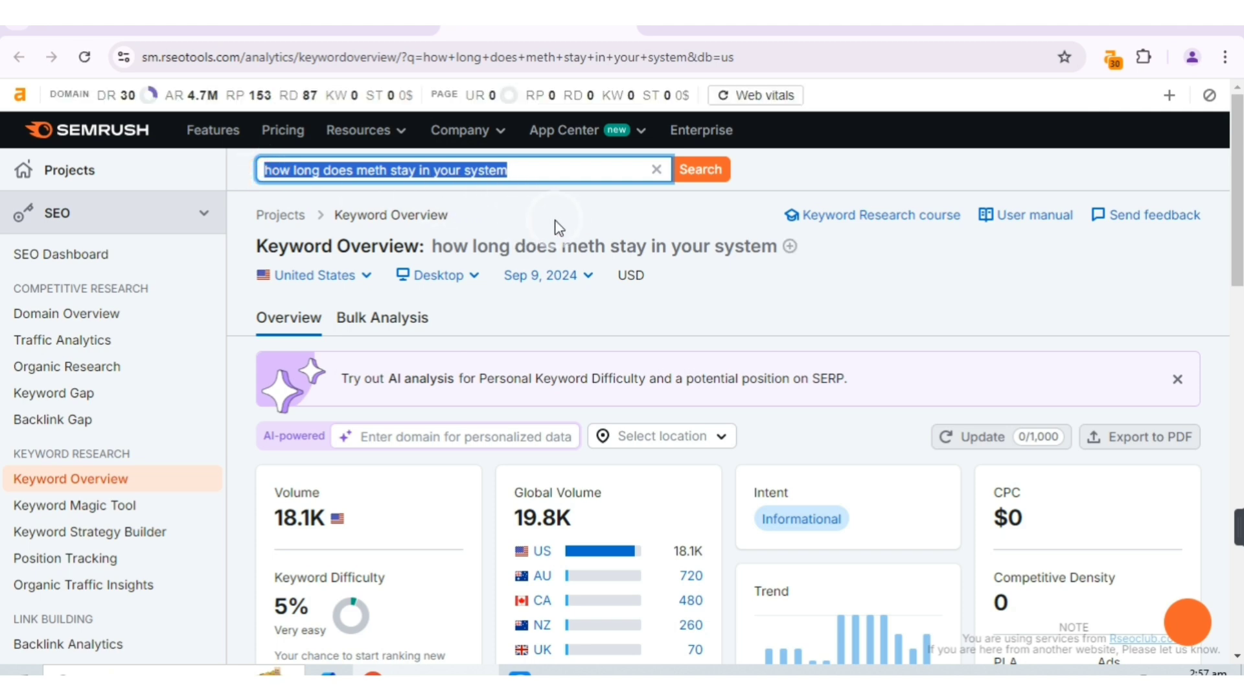
scroll(531, 347, down, 5)
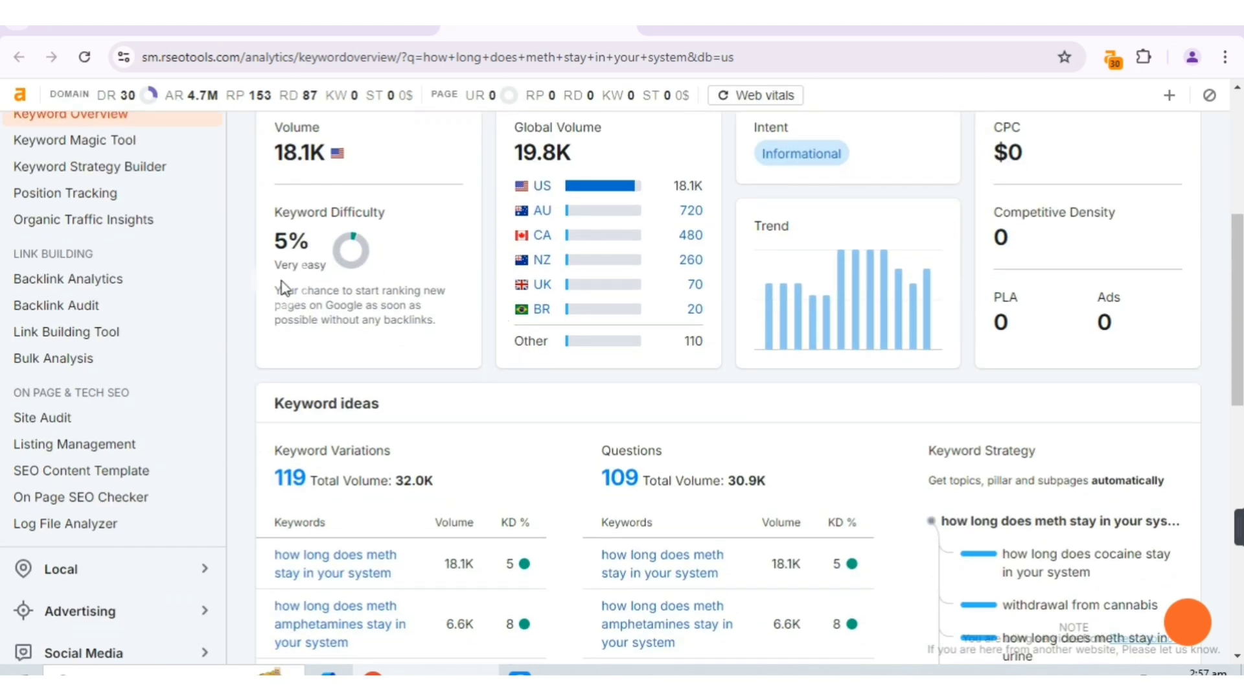
Review the volume, keyword difficulty, intent and trend in the overview of "how long does meth stay in your system".
scroll(553, 202, up, 3)
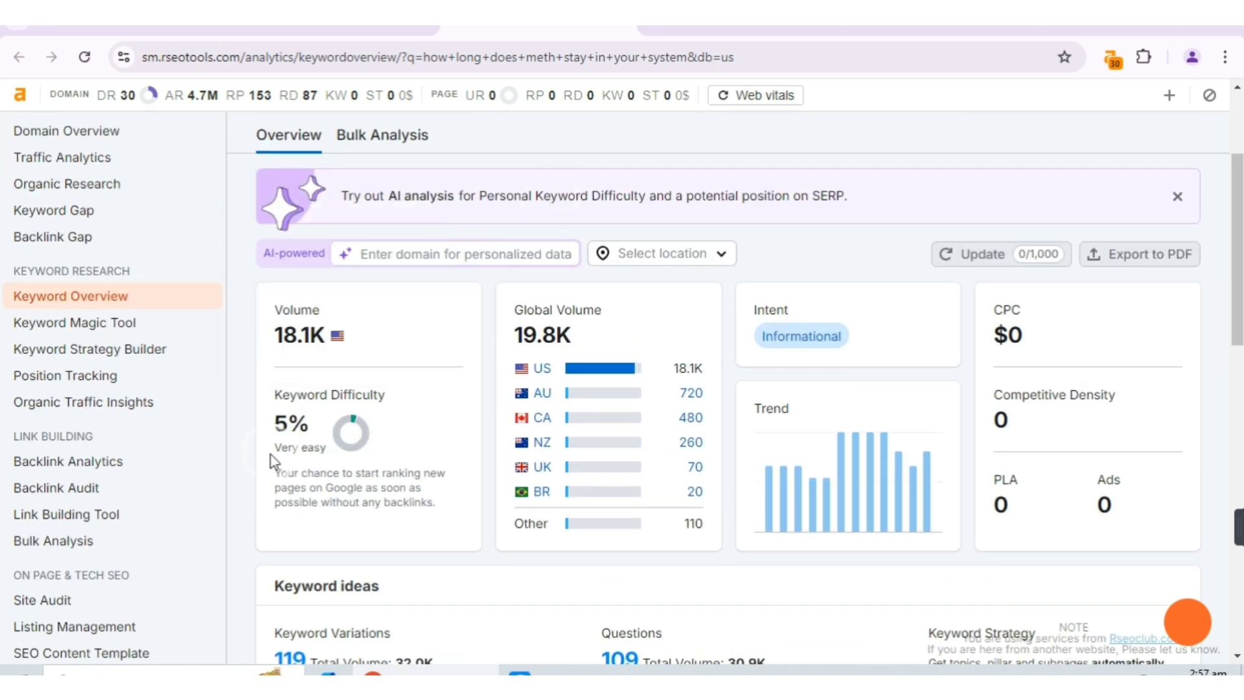
scroll(369, 417, up, 3)
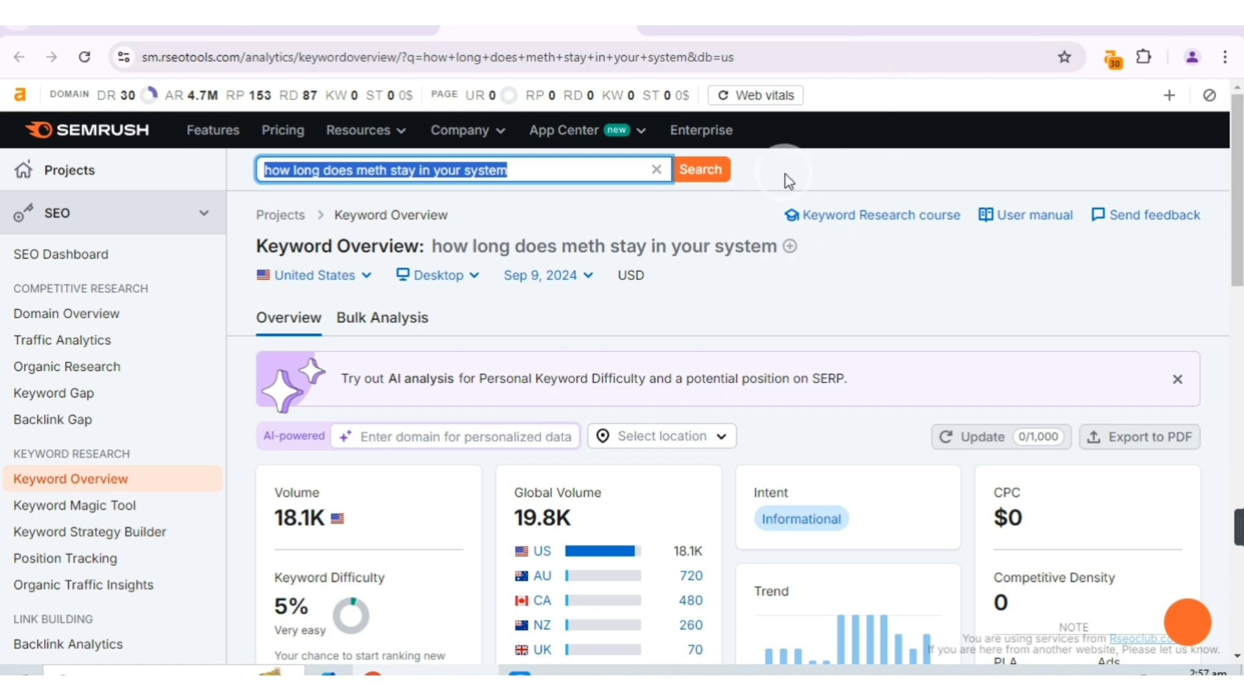
click(876, 270)
scroll(651, 419, down, 3)
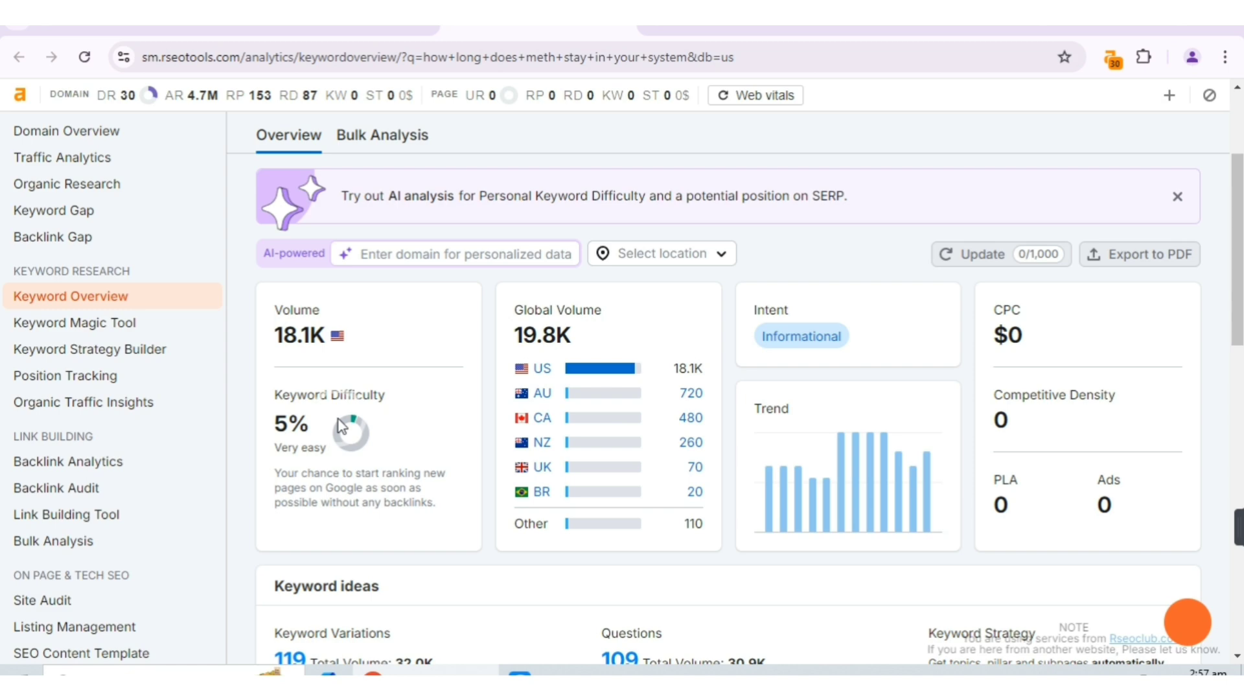
scroll(408, 187, up, 3)
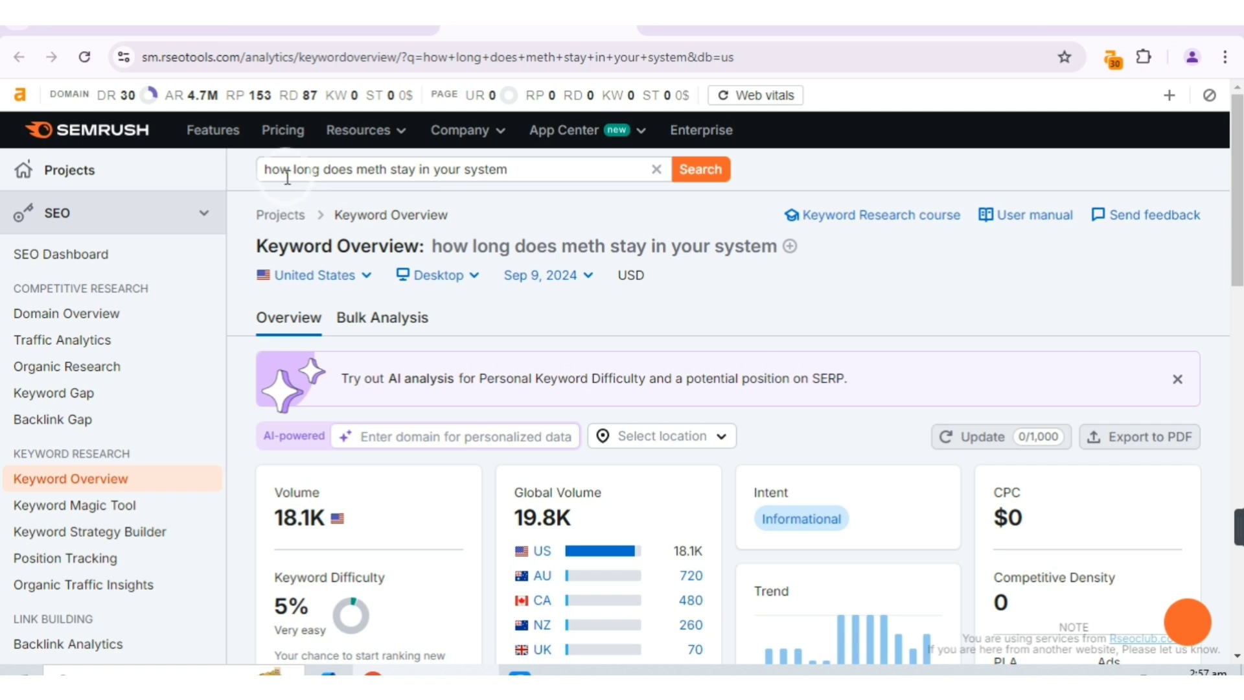
Return to the filtered Keyword Magic Tool results and look through the other "how" keywords.
click(337, 29)
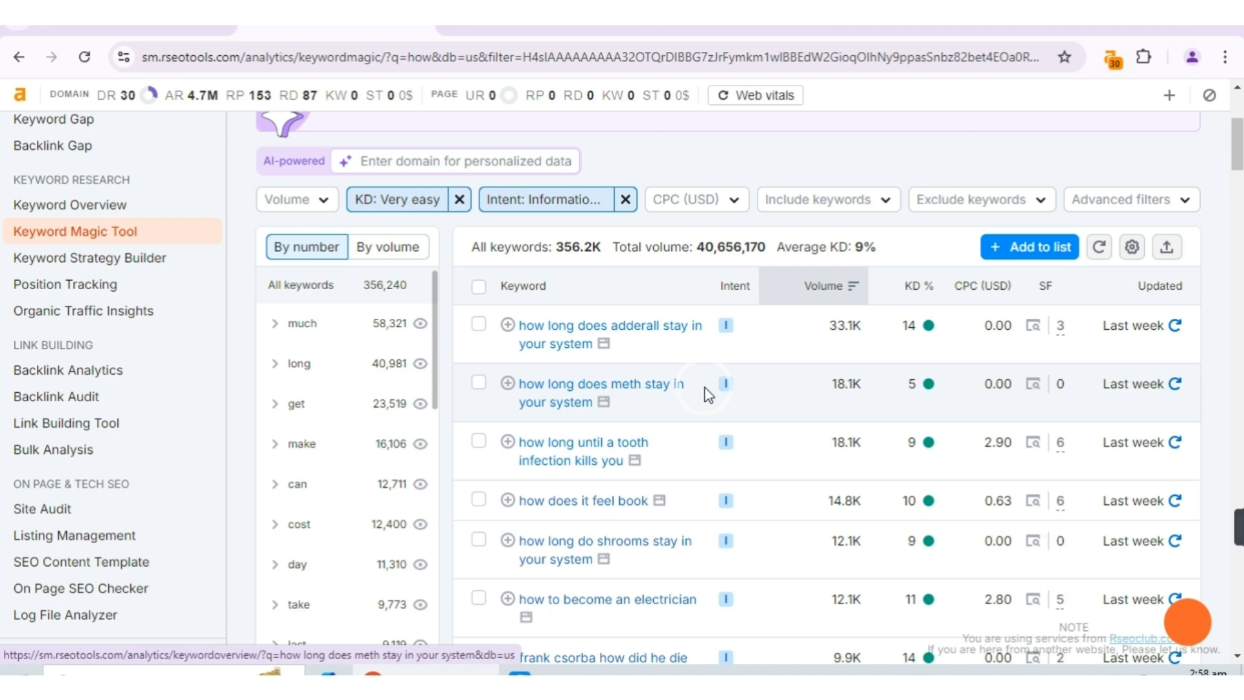
scroll(633, 436, down, 8)
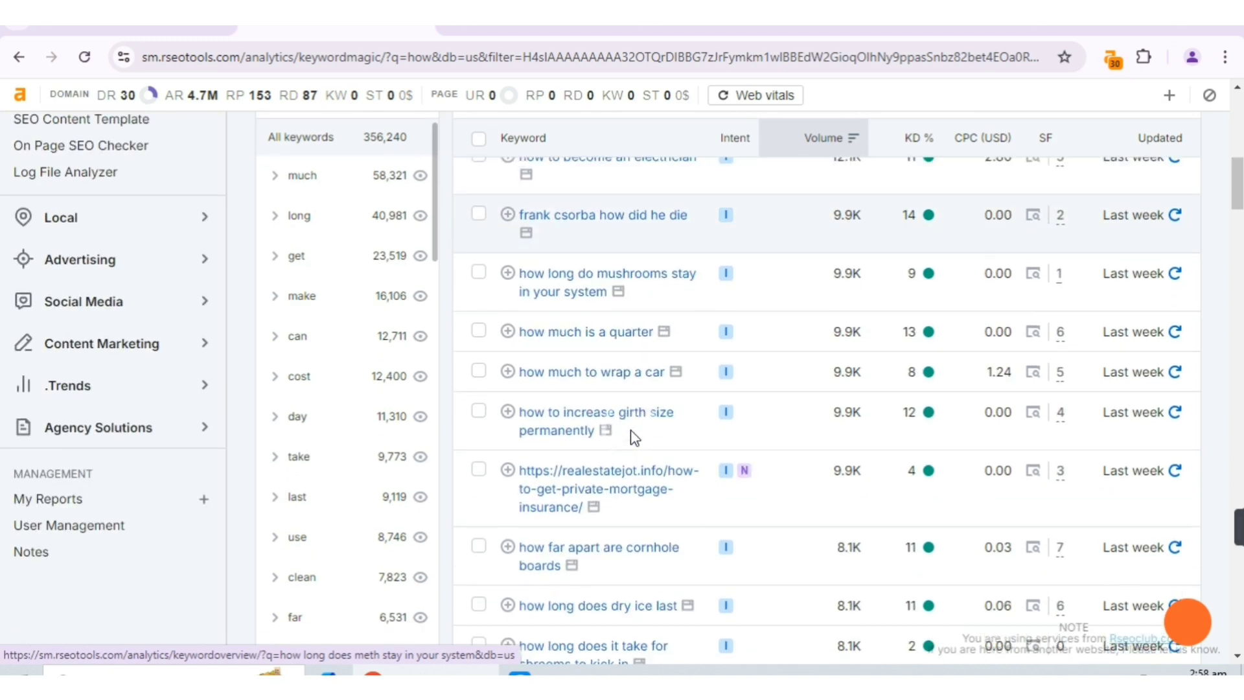
scroll(635, 421, up, 11)
scroll(637, 411, down, 4)
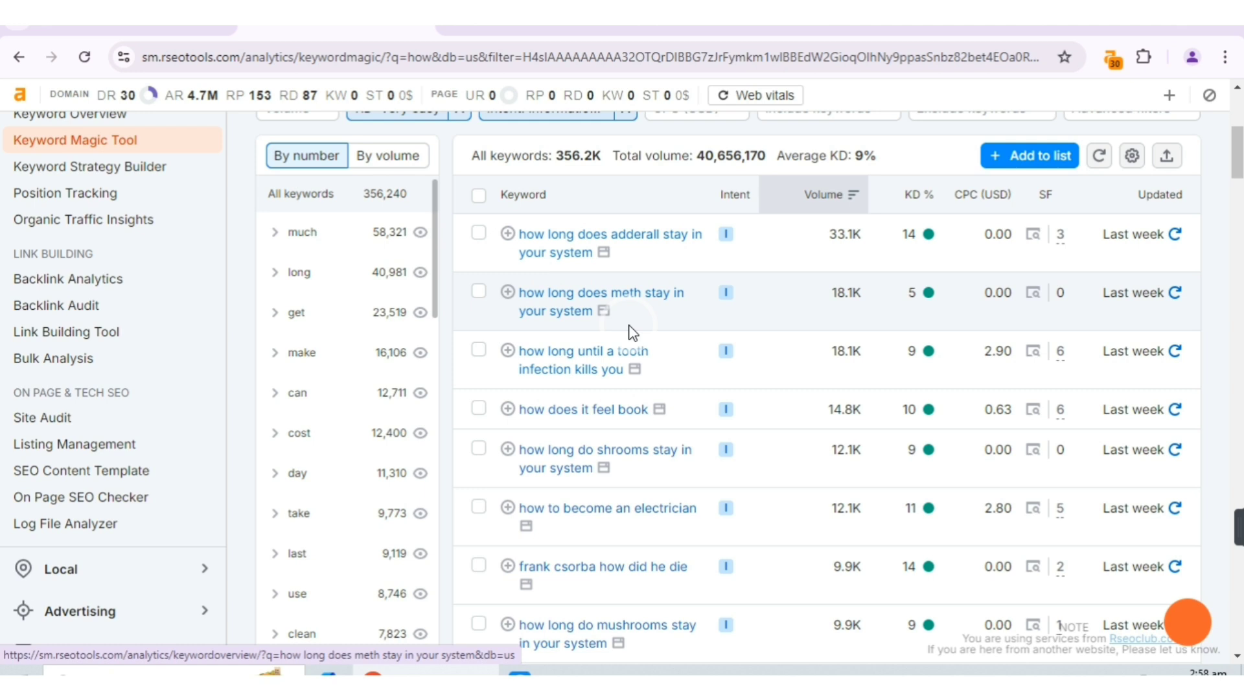
Copy the keyword "how long does meth stay in your system" from its Keyword Overview page.
click(564, 311)
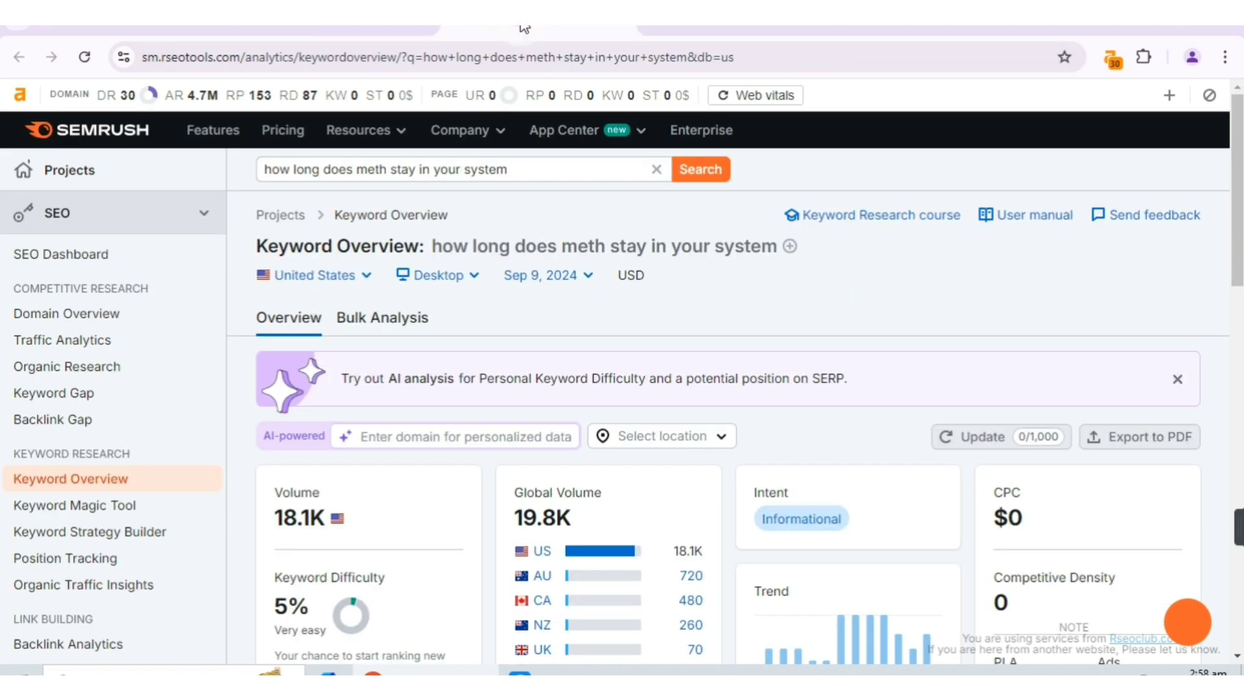
triple_click(512, 167)
key(ctrl+c)
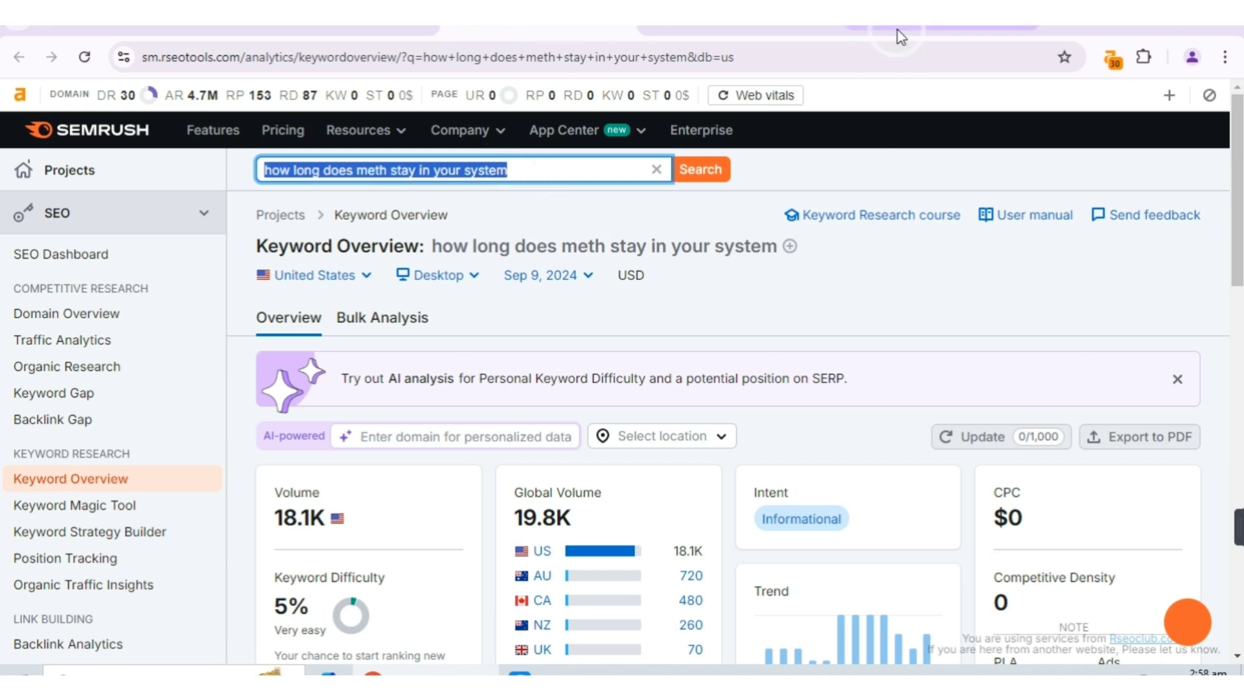
Check the database country of the "how" keyword results in the Keyword Magic Tool, and switch to the Google home page.
click(939, 17)
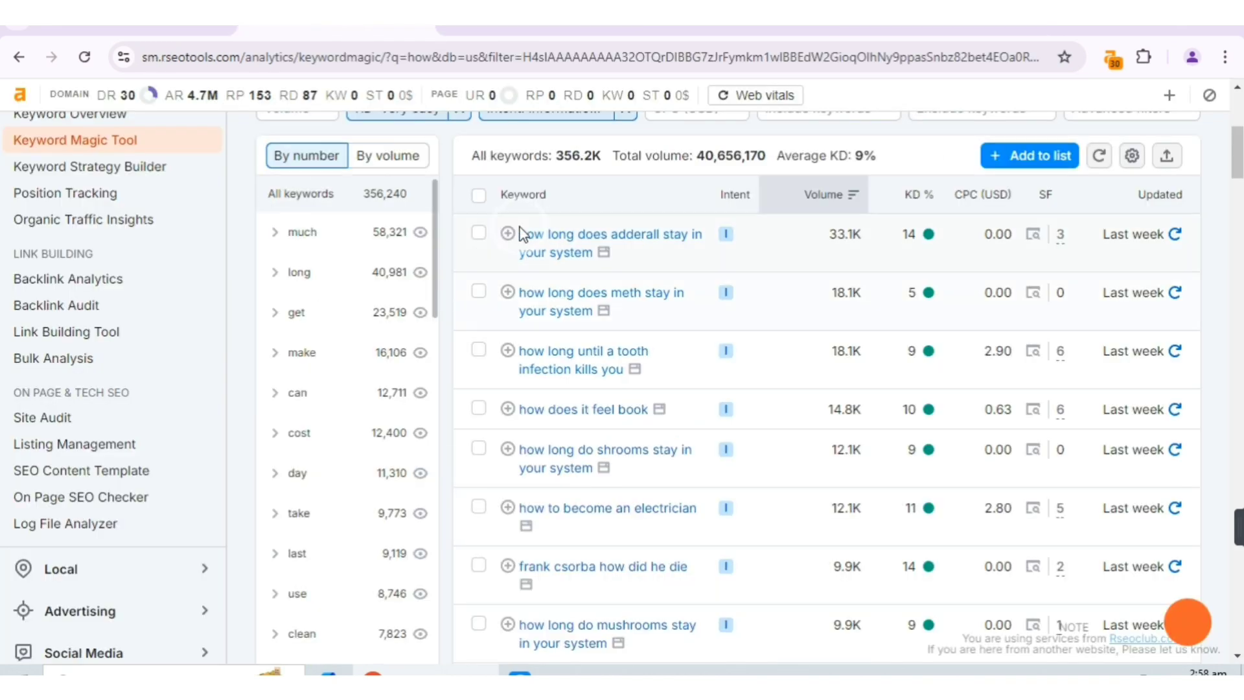
scroll(296, 293, up, 10)
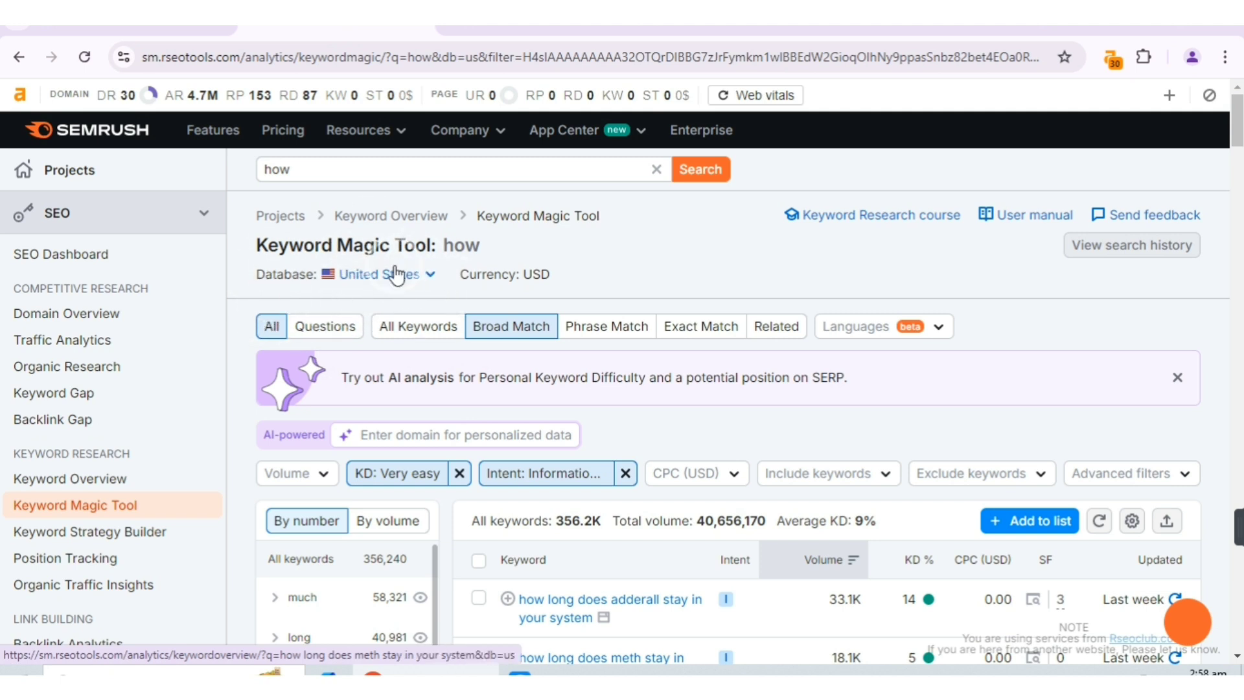
click(939, 29)
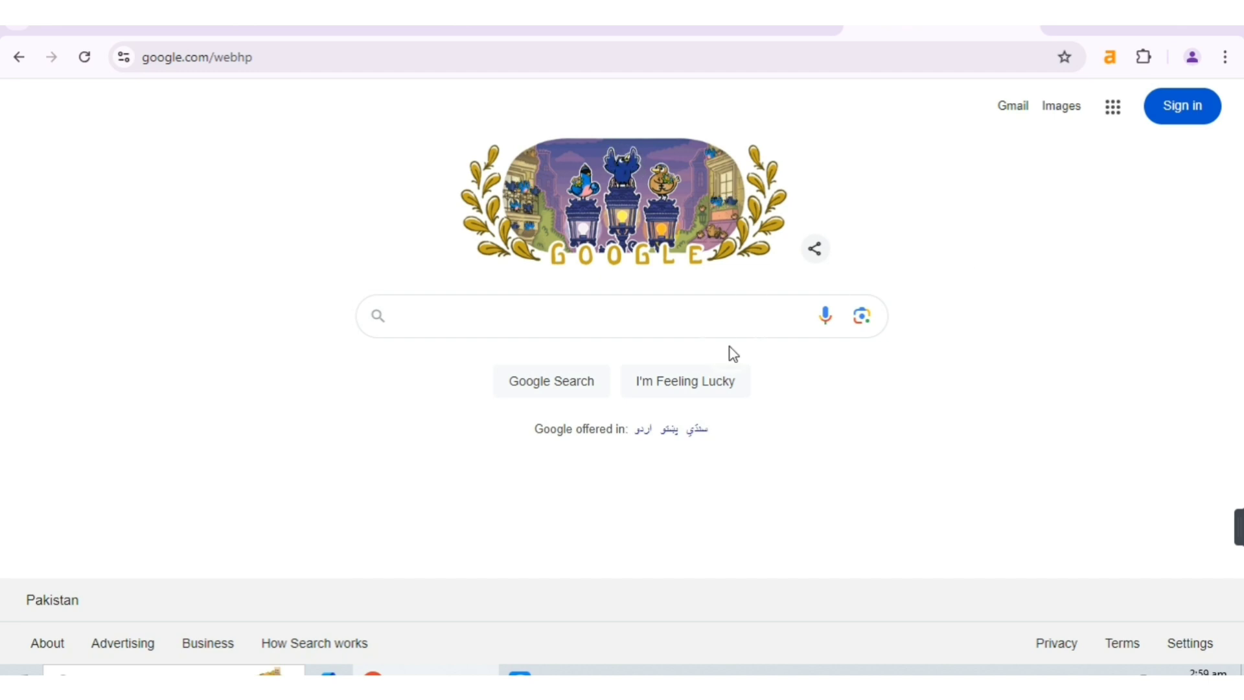
Open the Language and region page within Google's search settings.
click(1189, 653)
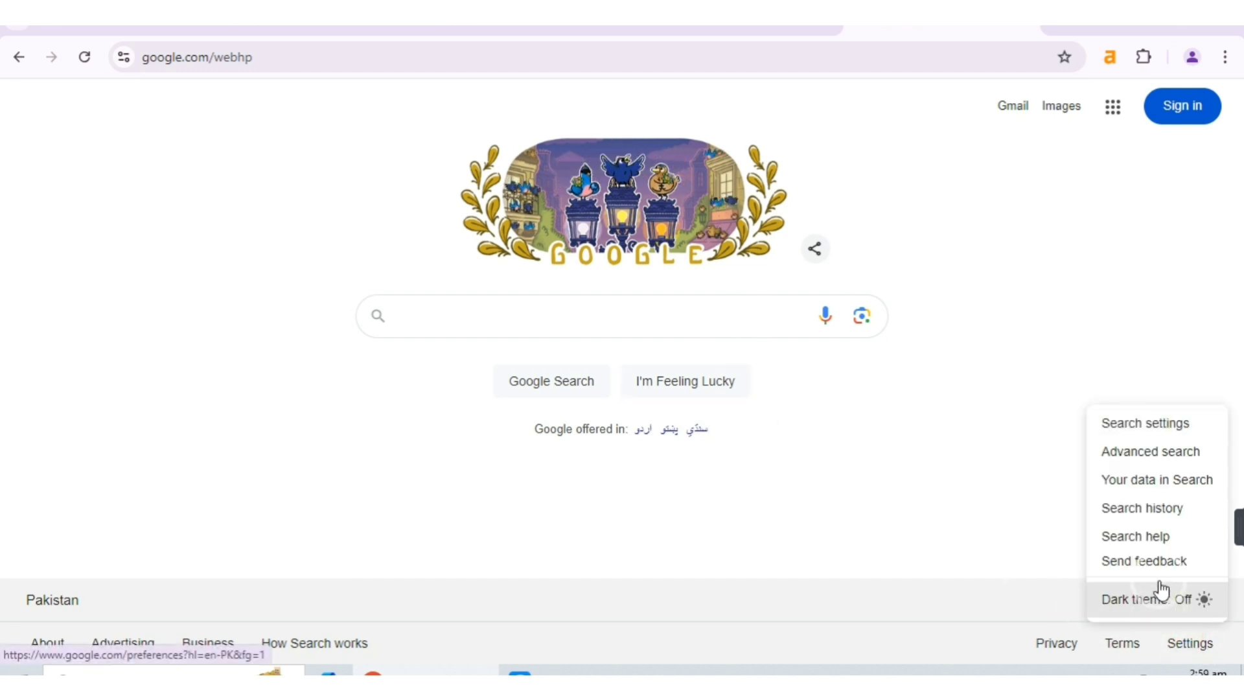
click(1144, 429)
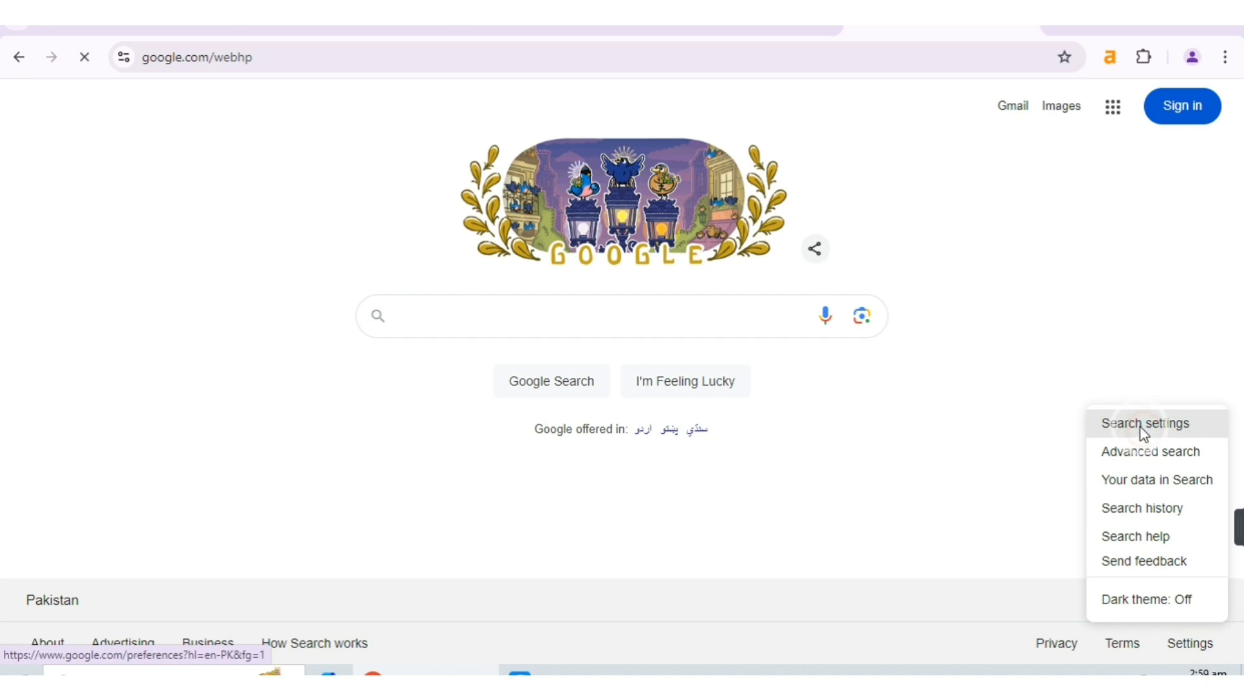
click(741, 301)
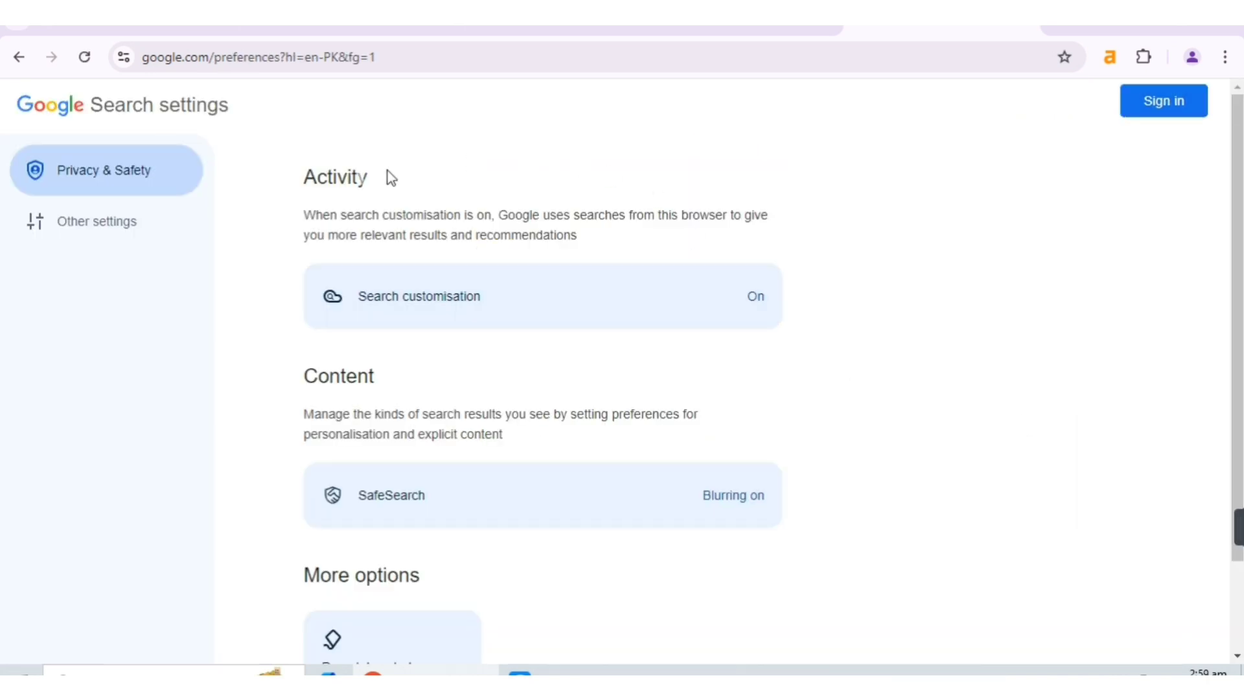
click(73, 232)
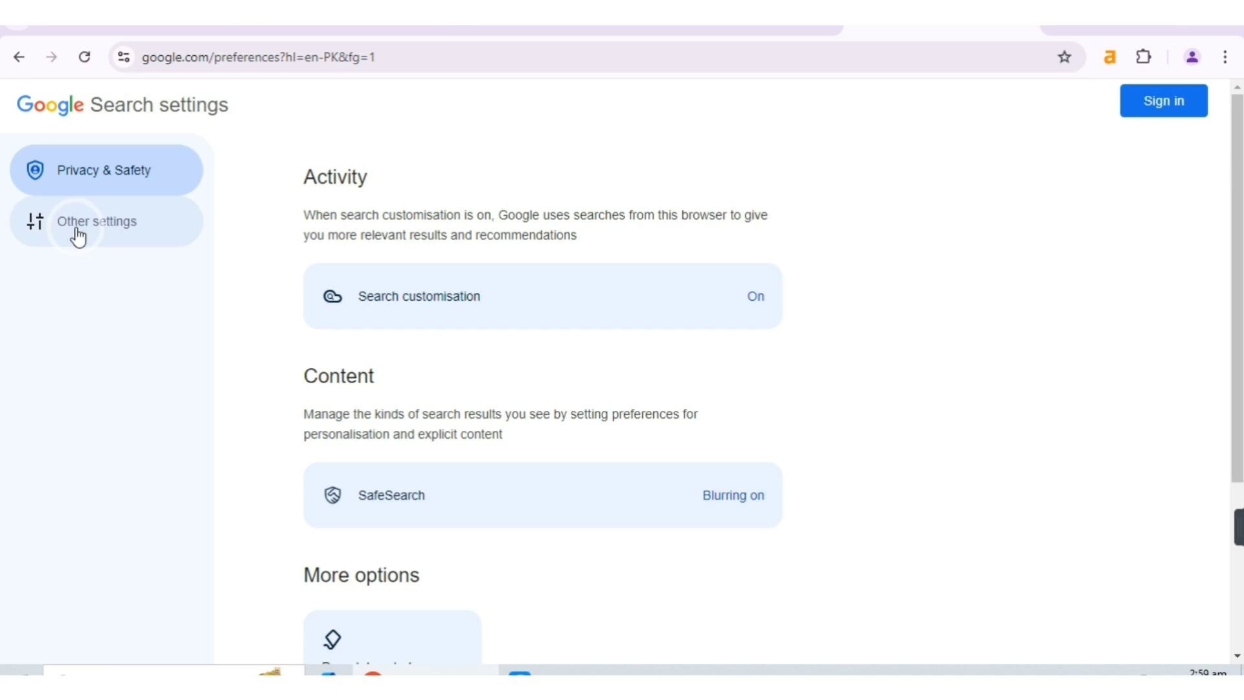
click(76, 232)
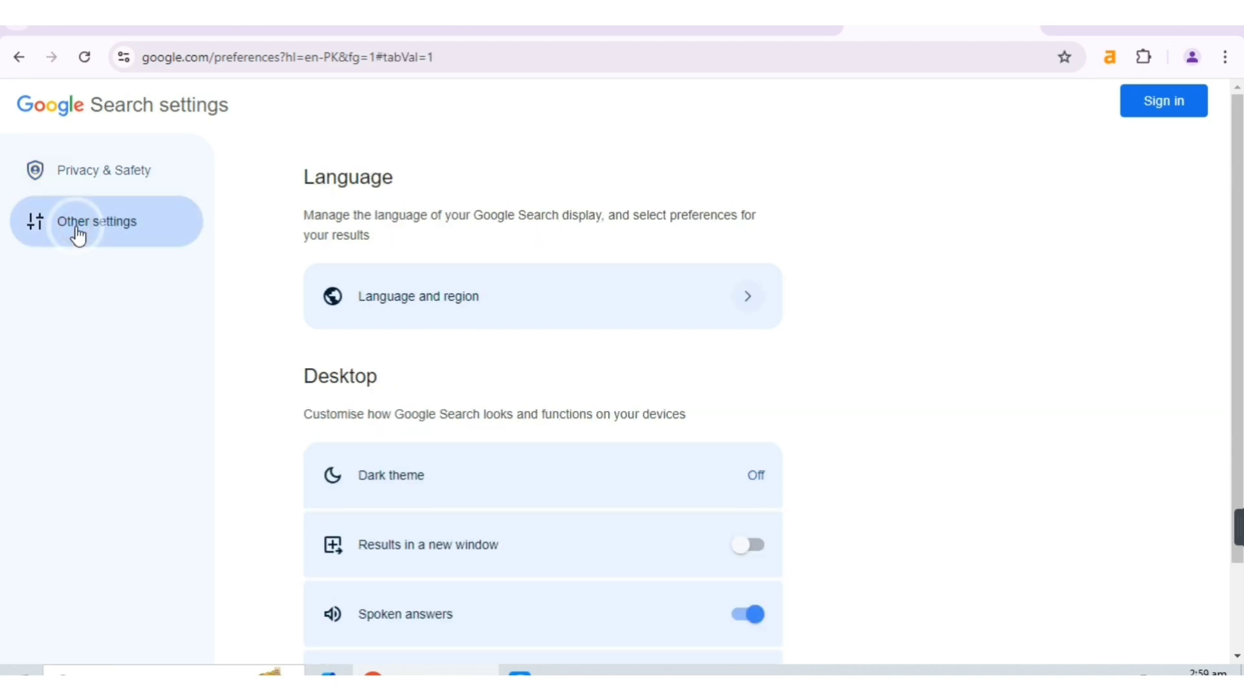
click(515, 303)
click(522, 299)
click(549, 303)
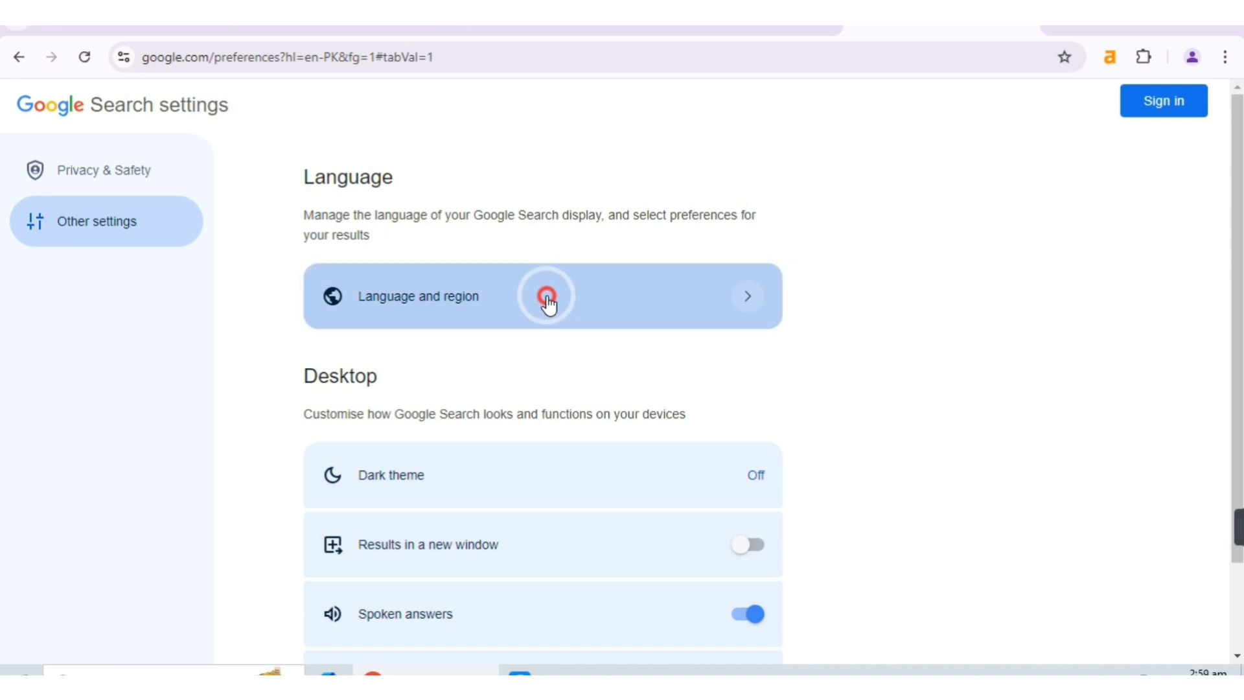
scroll(591, 247, down, 1)
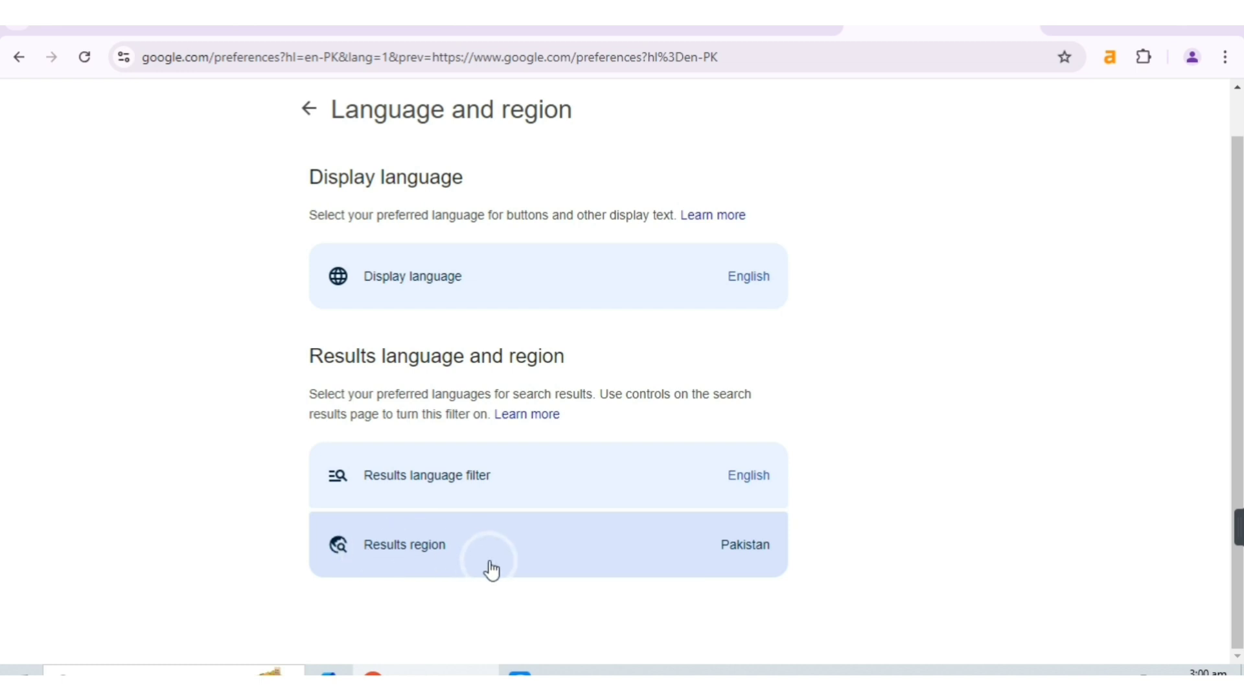
Set the Google search results region to United States and confirm it.
click(740, 556)
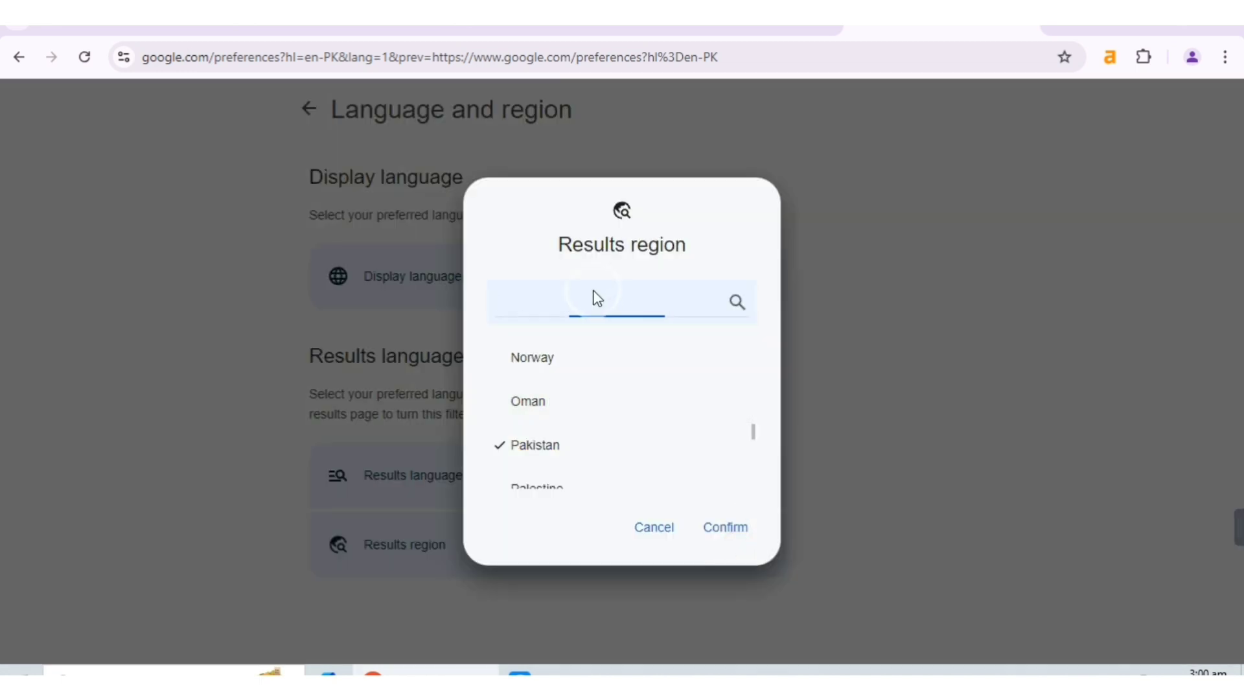
click(607, 296)
text(united)
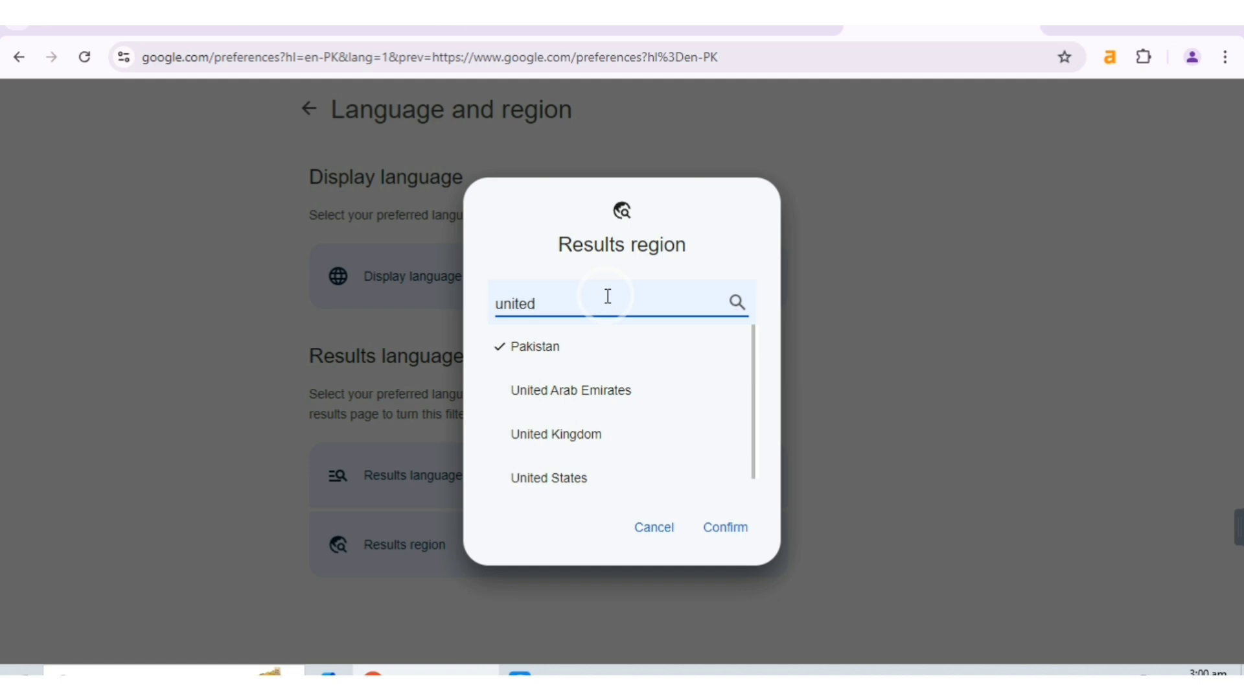
scroll(567, 356, down, 1)
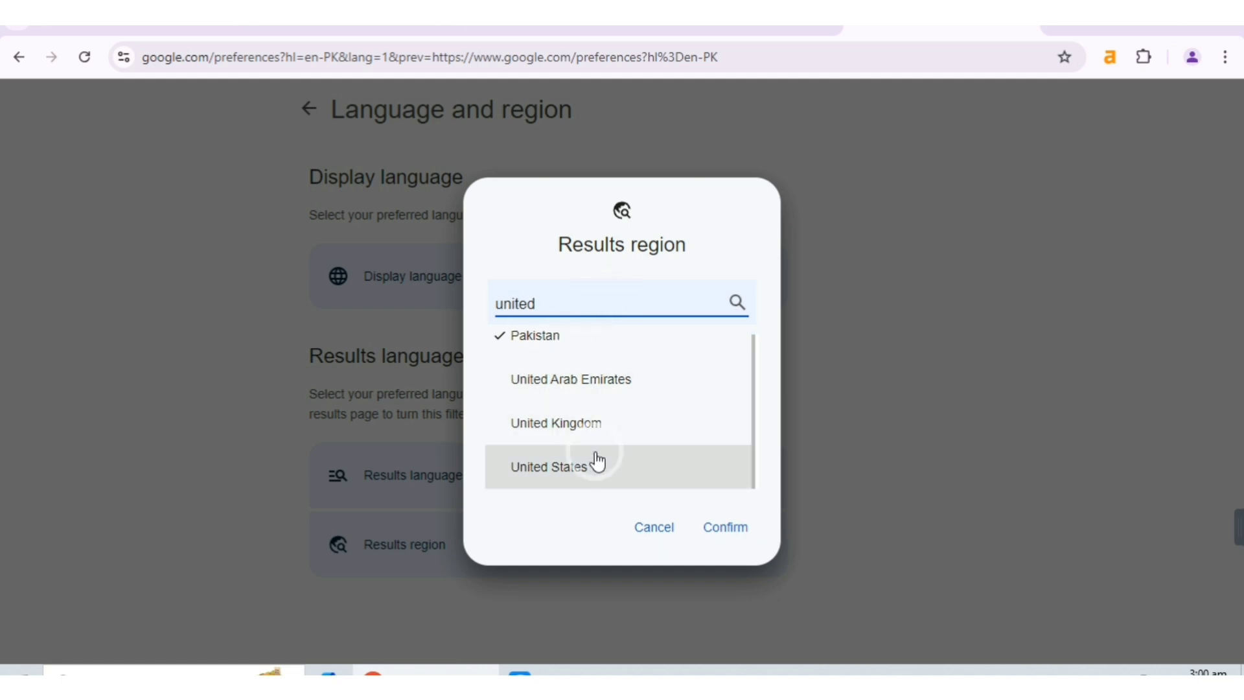
click(609, 479)
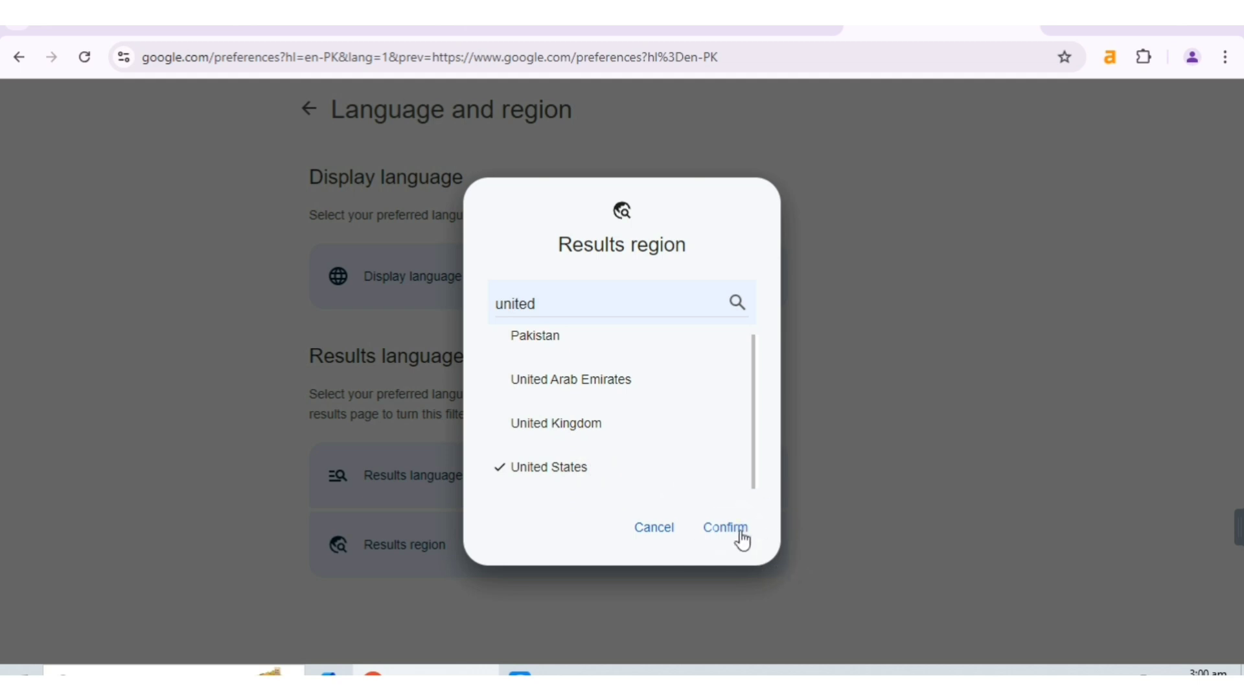
click(734, 535)
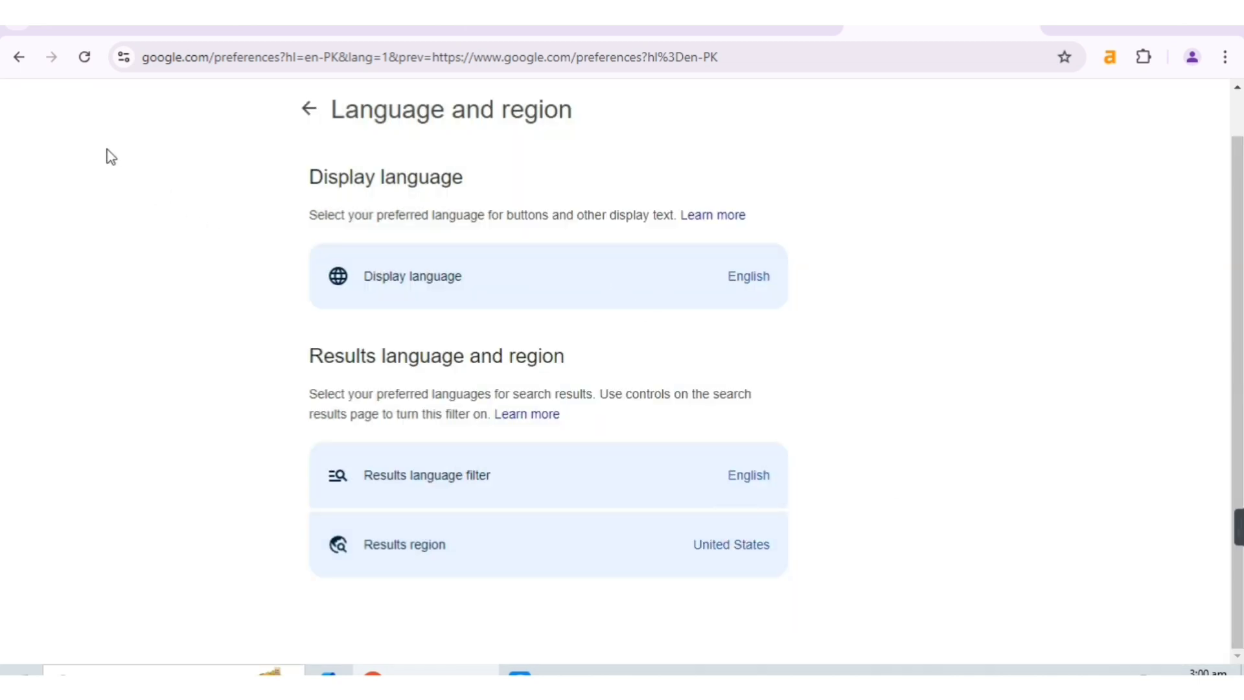
Search Google for the copied keyword "how long does meth stay in your system".
scroll(503, 227, up, 1)
click(26, 100)
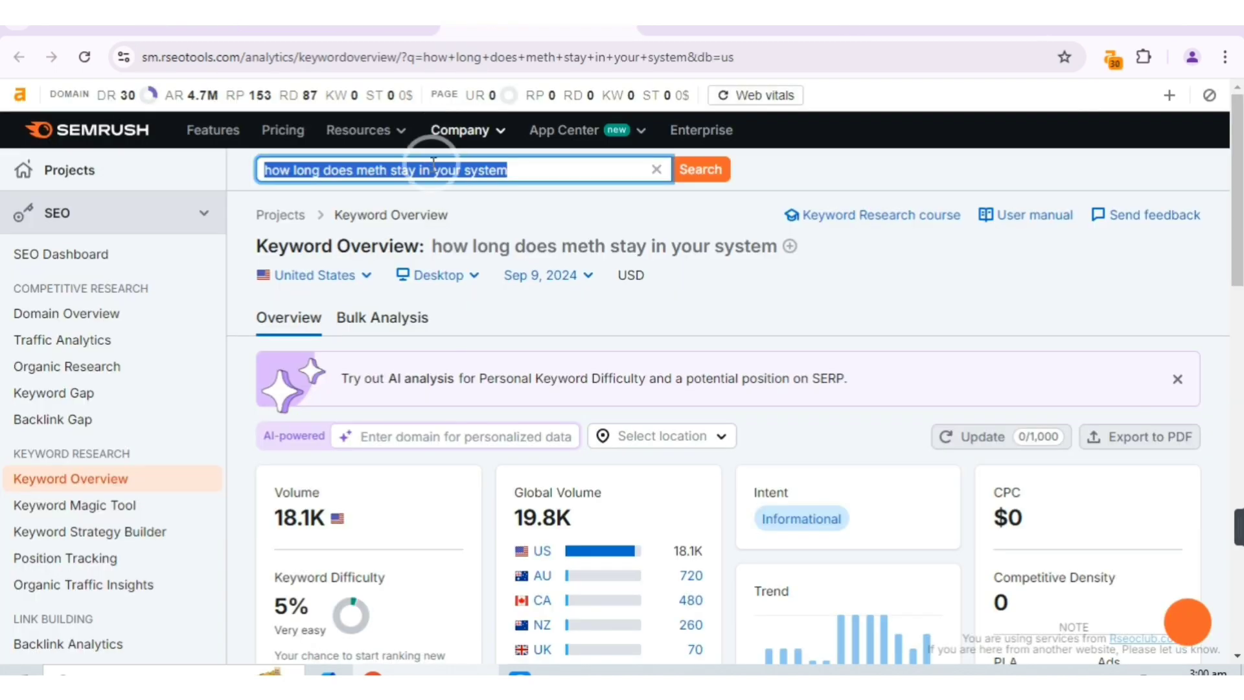
click(393, 168)
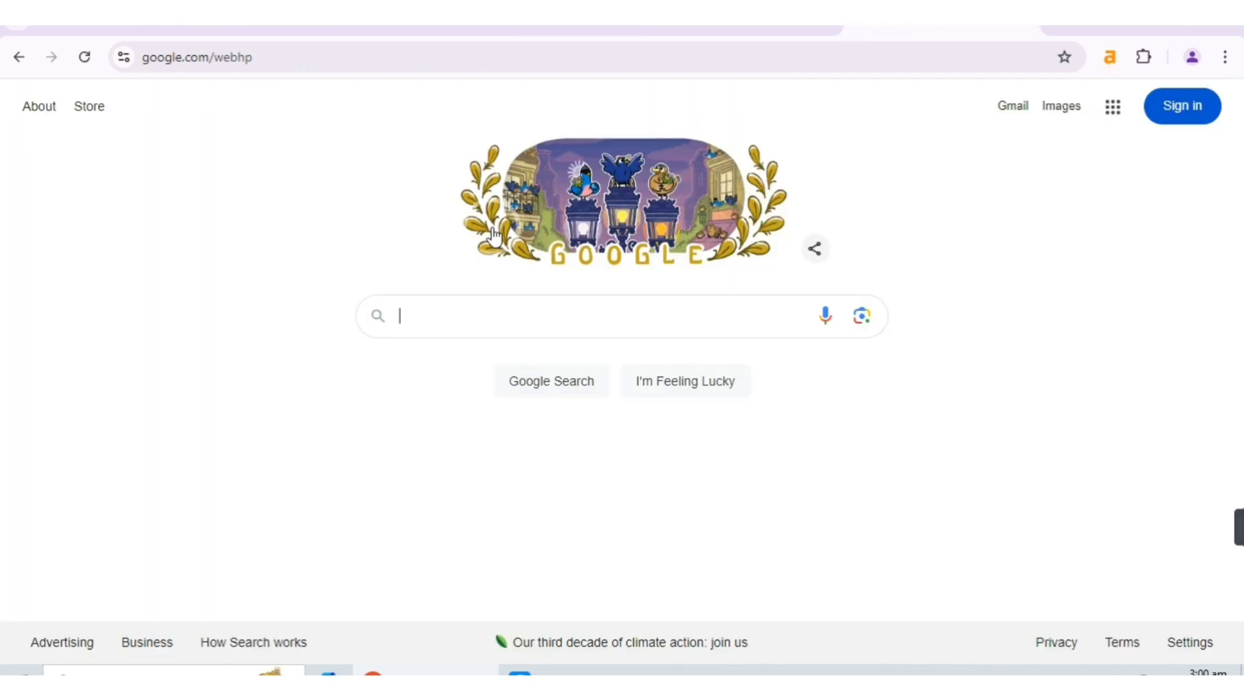
key(ctrl+v)
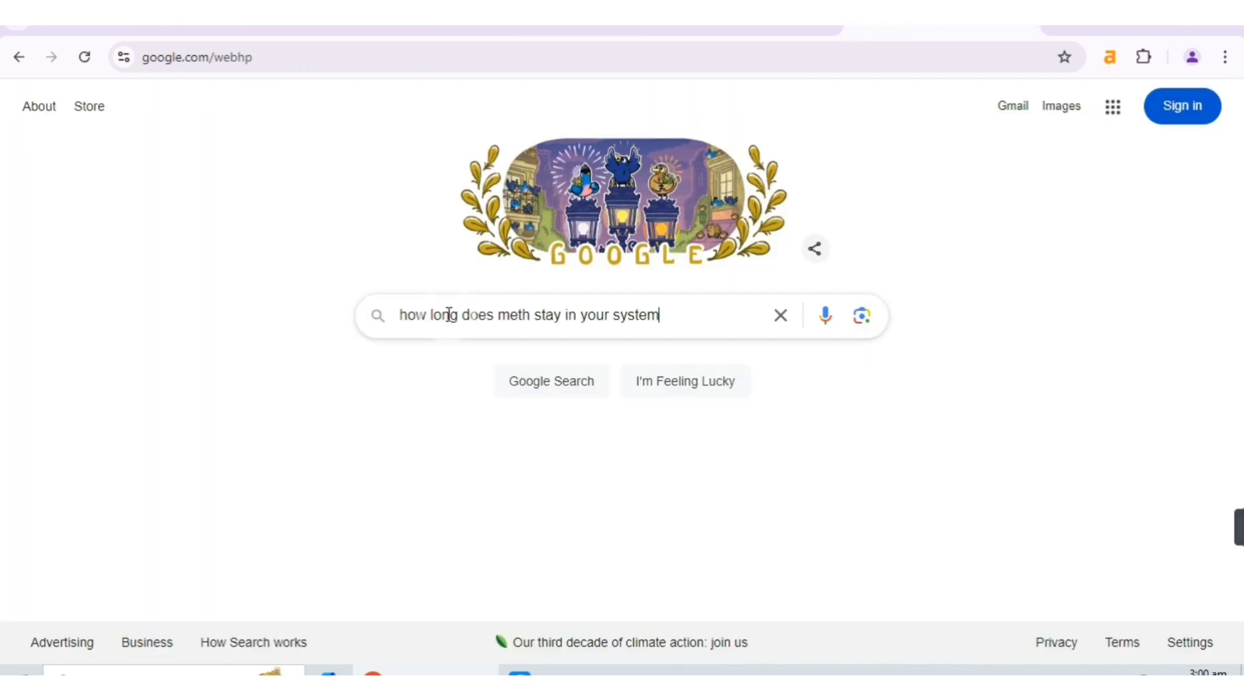
key(Return)
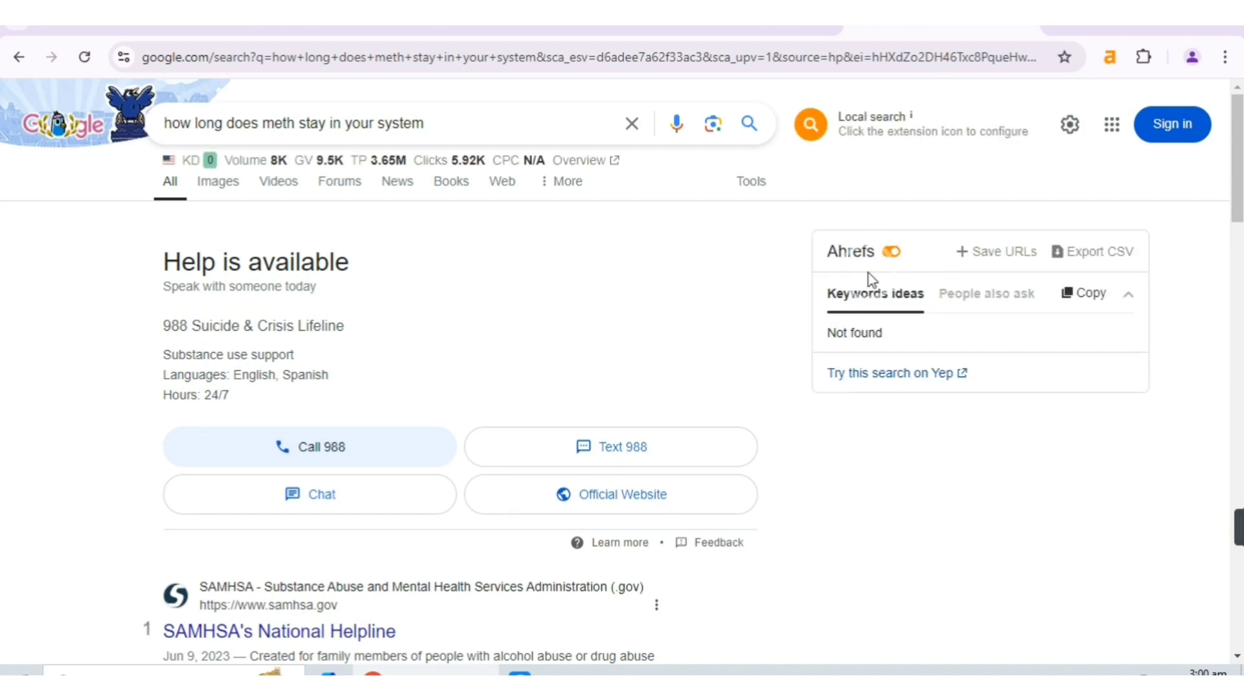
Examine the top Google results for the keyword, comparing each site's Ahrefs domain rating, search traffic and page metrics.
scroll(635, 333, down, 5)
scroll(888, 283, up, 5)
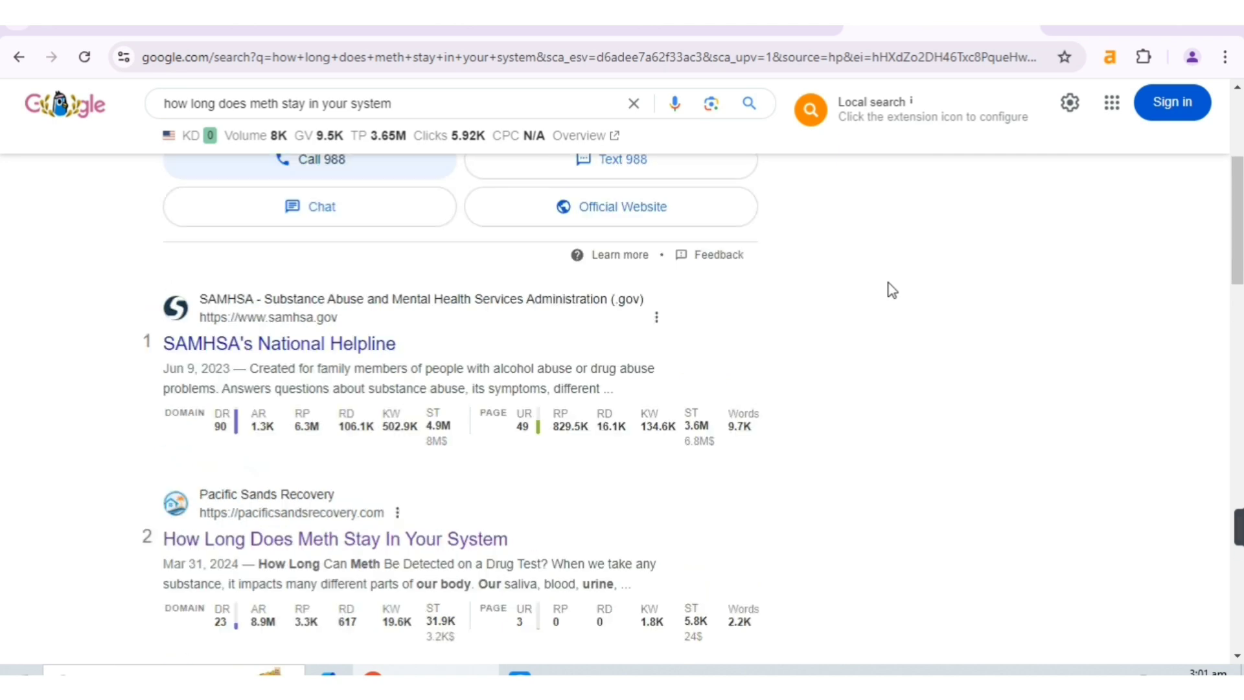
scroll(754, 325, down, 2)
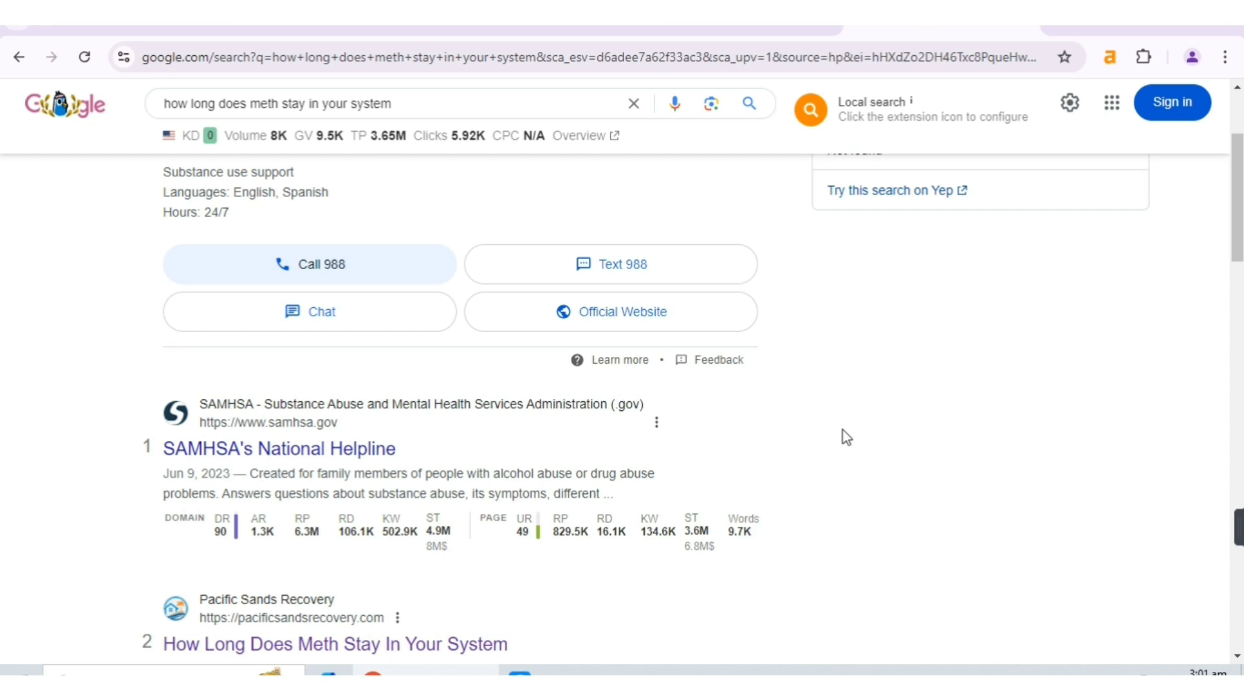
scroll(842, 430, up, 3)
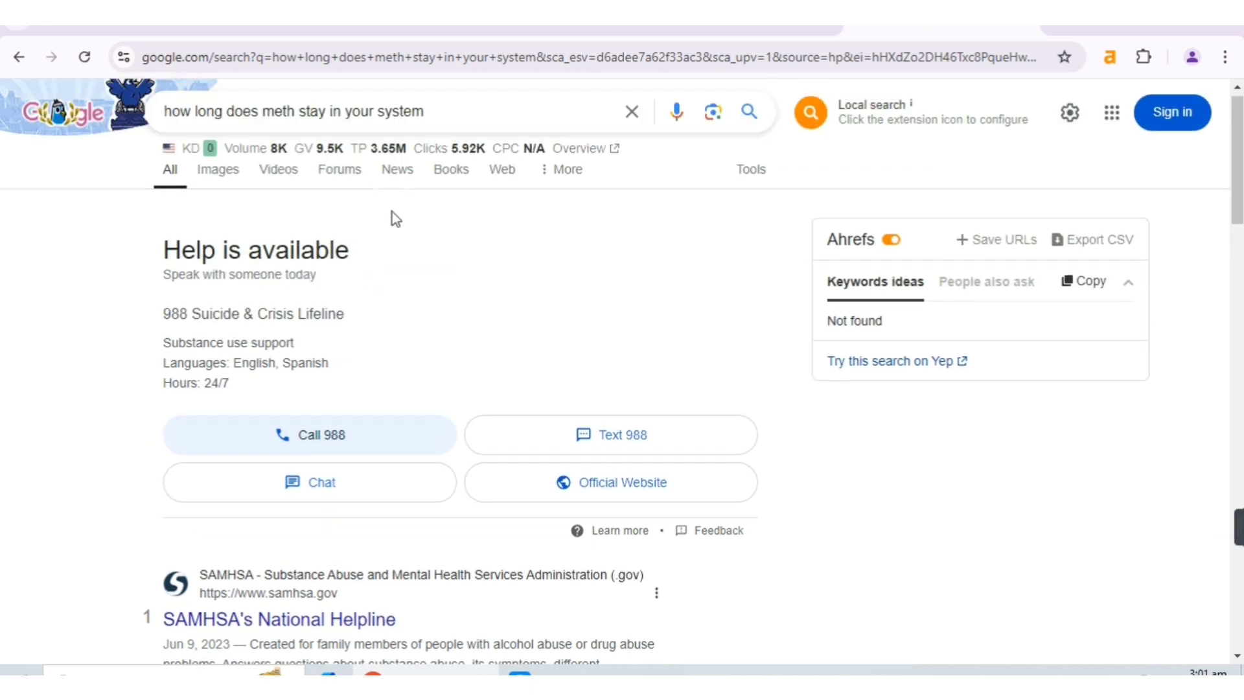
scroll(479, 149, down, 6)
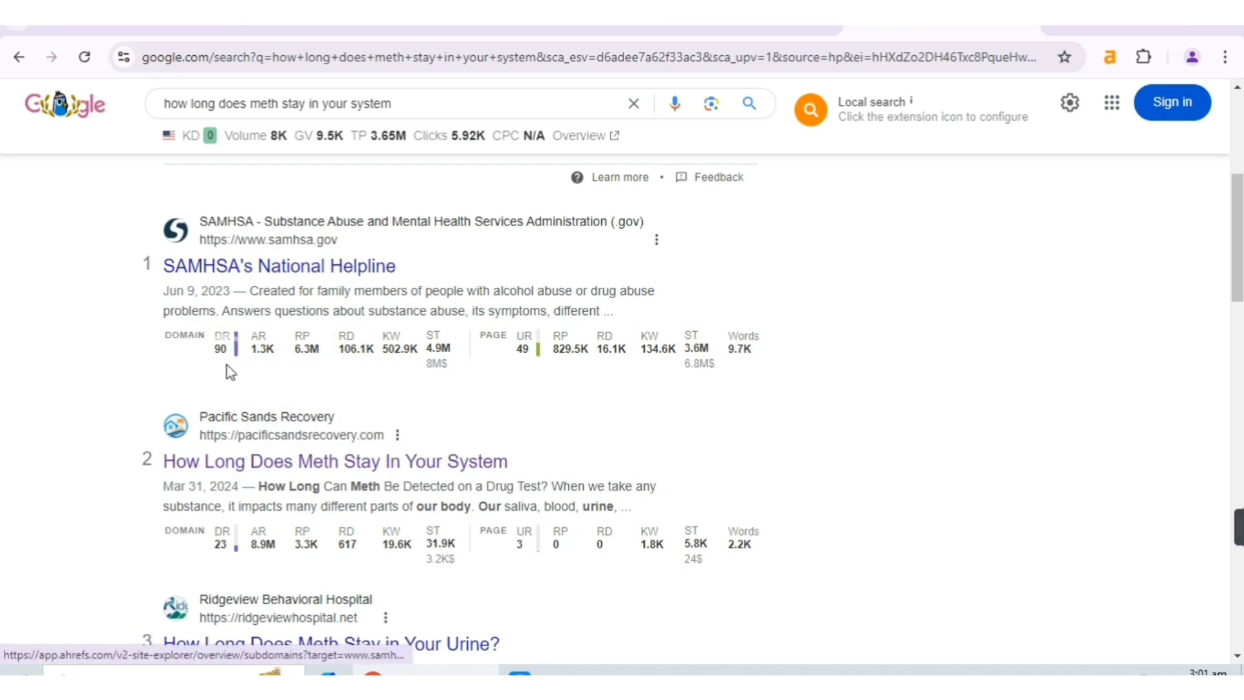
mouse_move(224, 361)
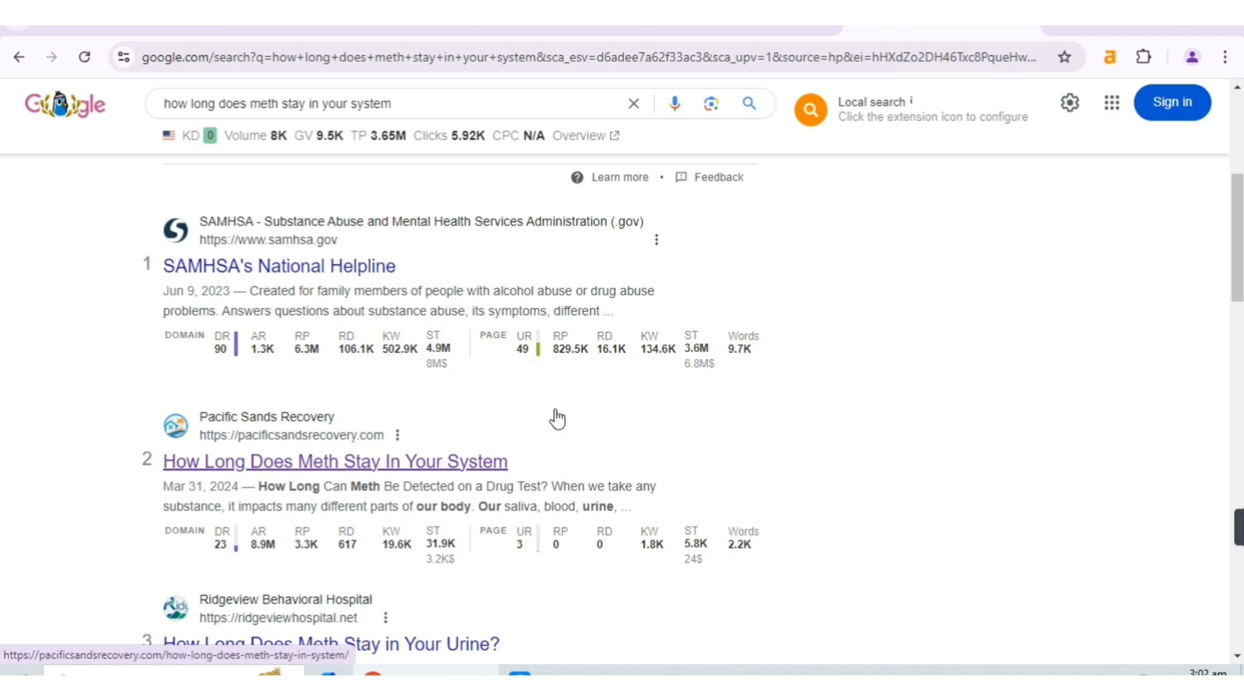
scroll(557, 418, up, 1)
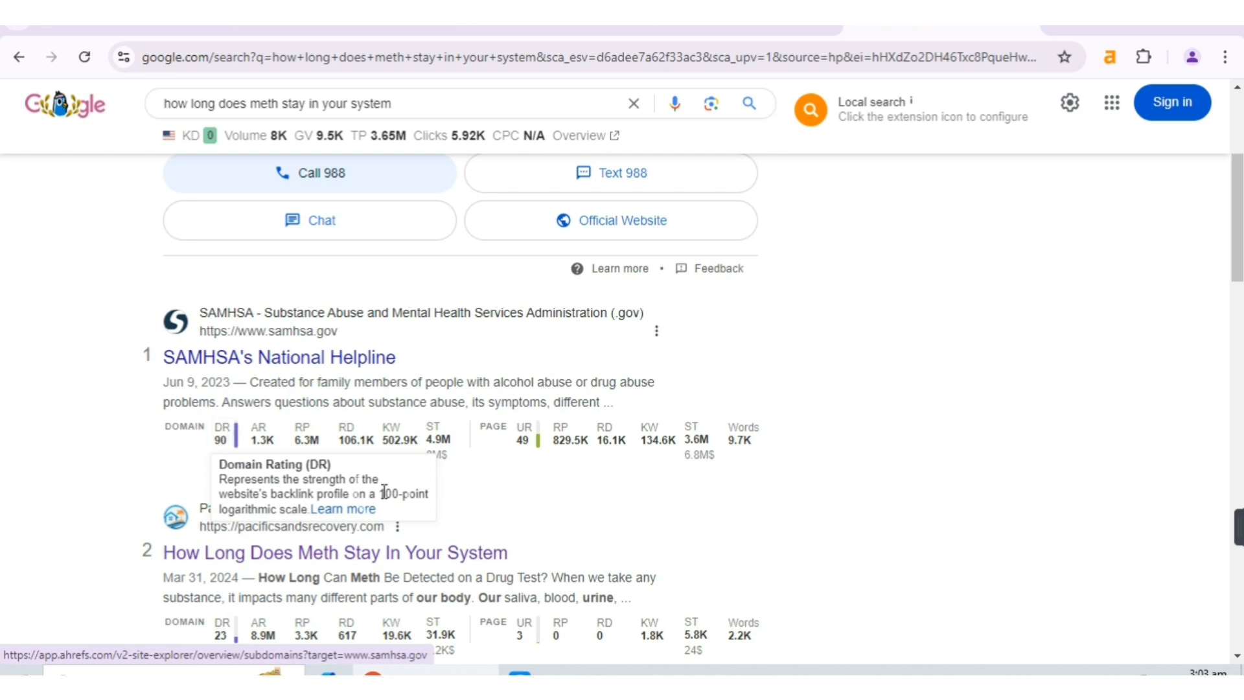
mouse_move(440, 449)
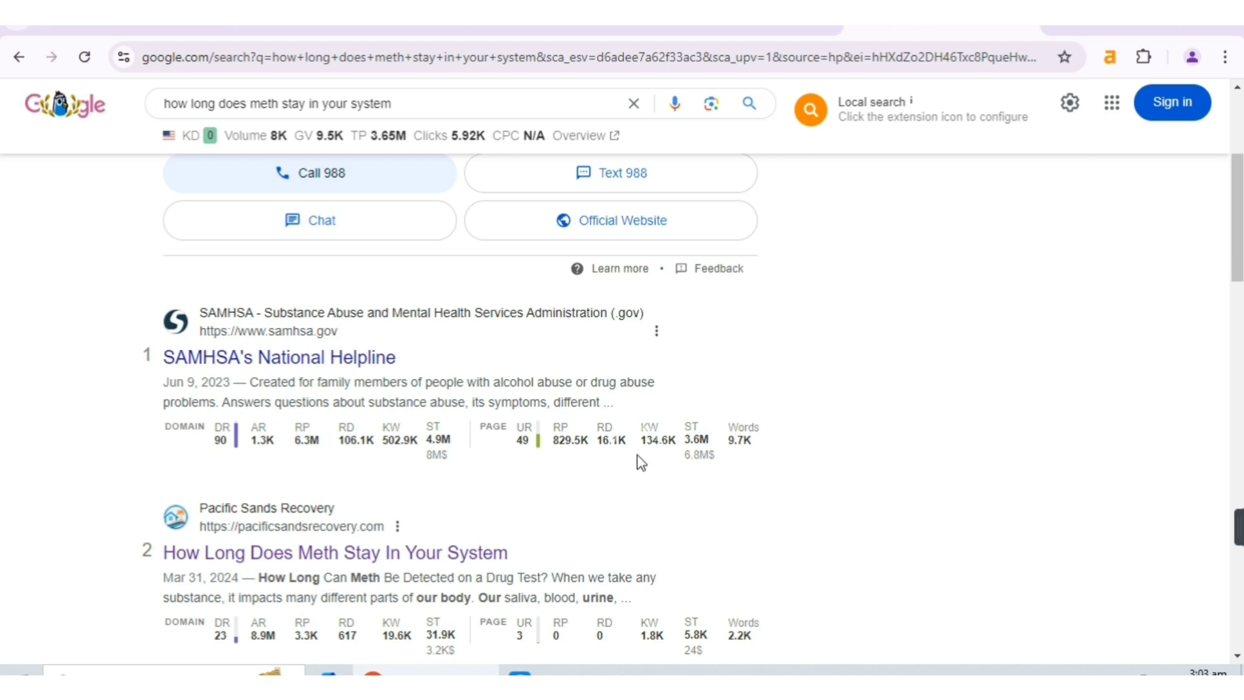
Weigh the keyword's search volume and difficulty against the domain ratings and page metrics of the top-ranking Google results.
mouse_move(658, 442)
scroll(361, 352, up, 3)
scroll(309, 189, up, 2)
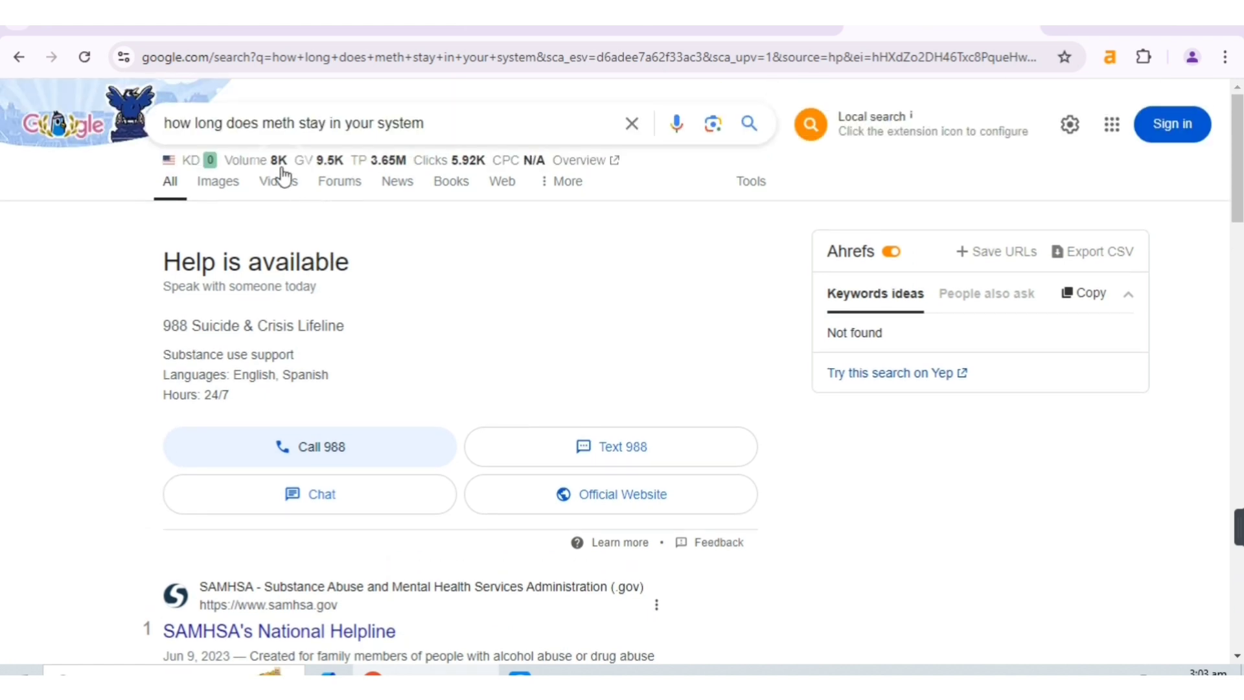
scroll(383, 162, down, 5)
mouse_move(407, 369)
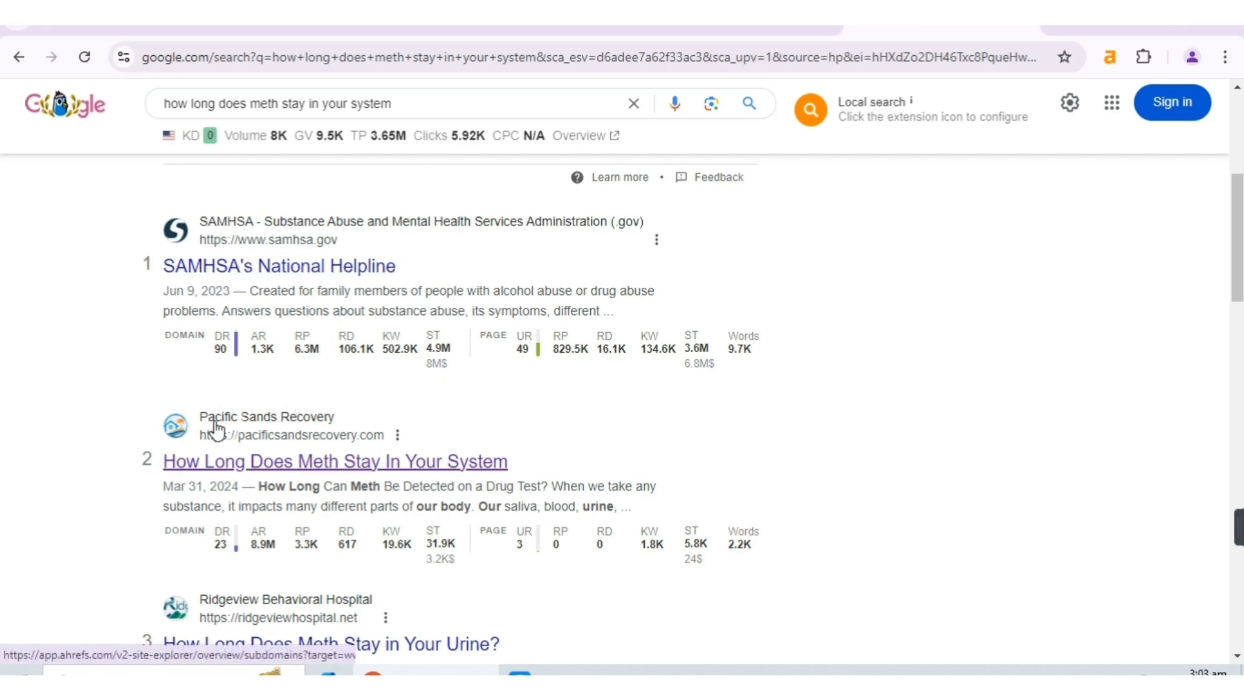
scroll(222, 441, down, 10)
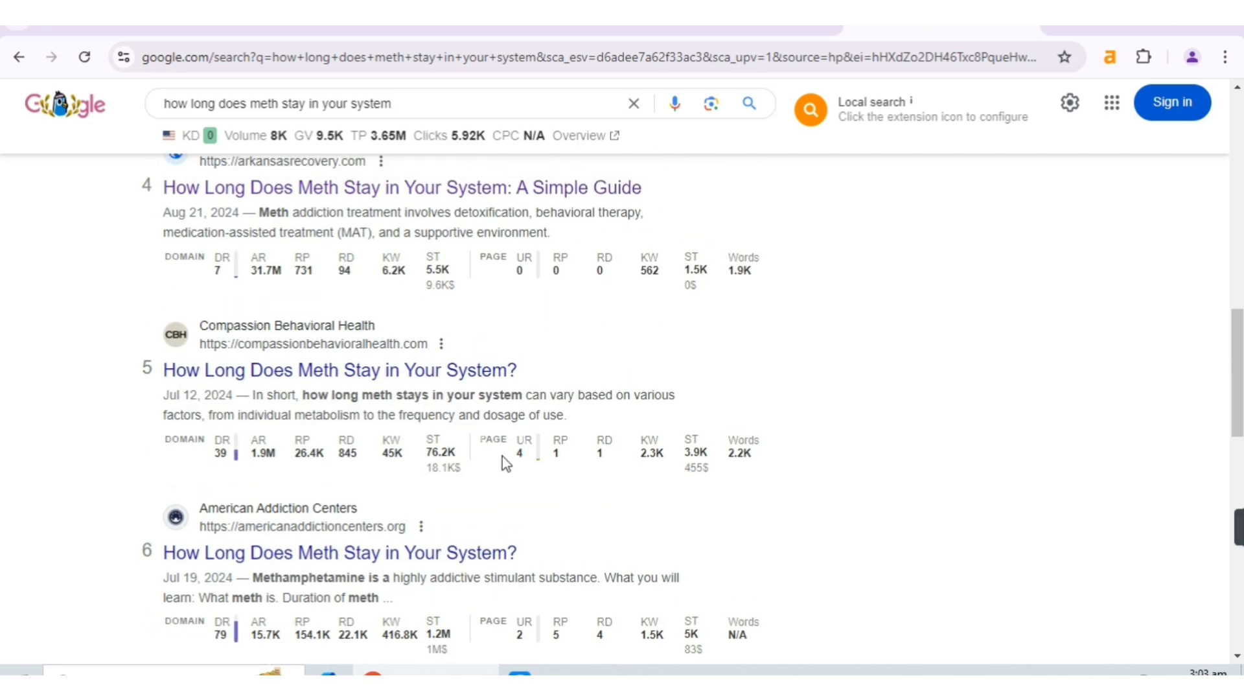
scroll(503, 456, up, 10)
scroll(607, 440, up, 4)
scroll(696, 424, down, 2)
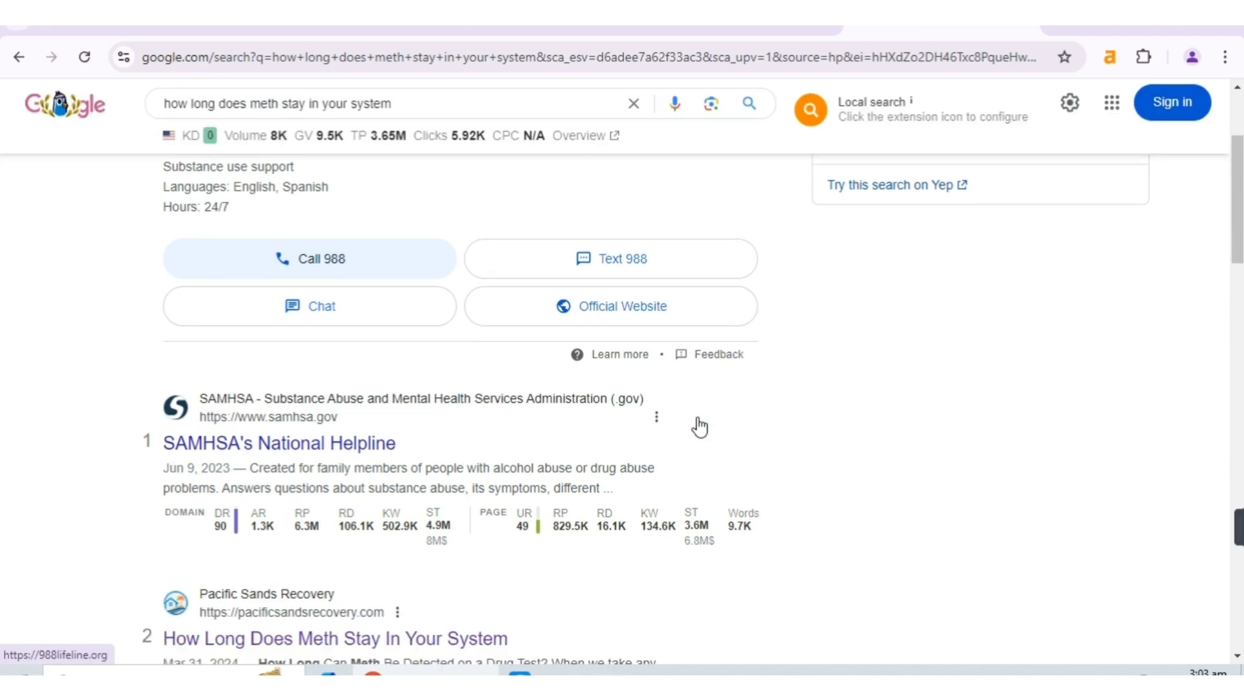
scroll(830, 355, down, 1)
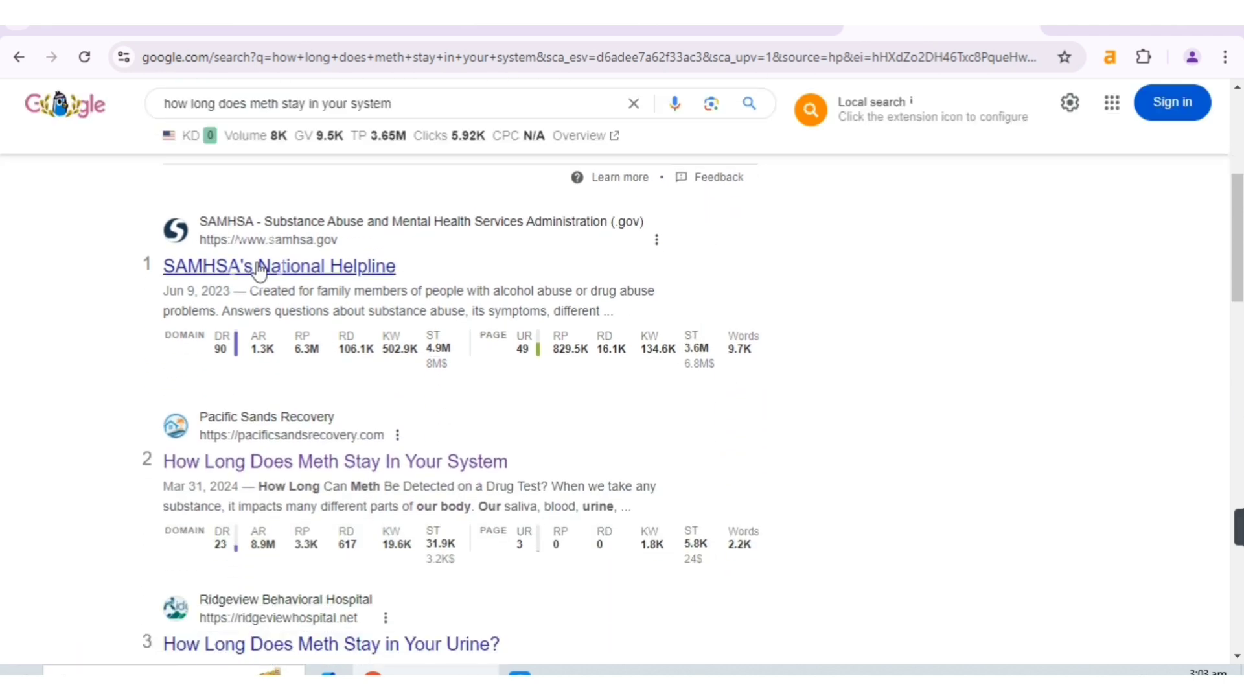
mouse_move(239, 350)
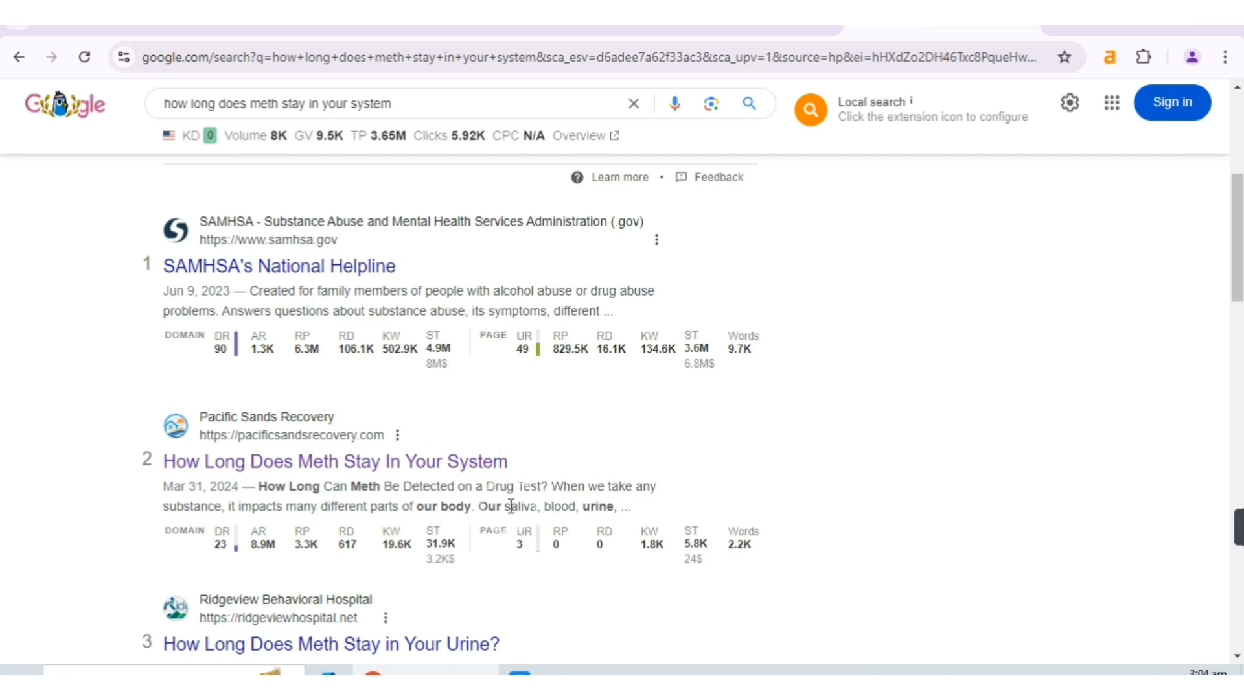
scroll(489, 508, down, 3)
scroll(680, 423, down, 15)
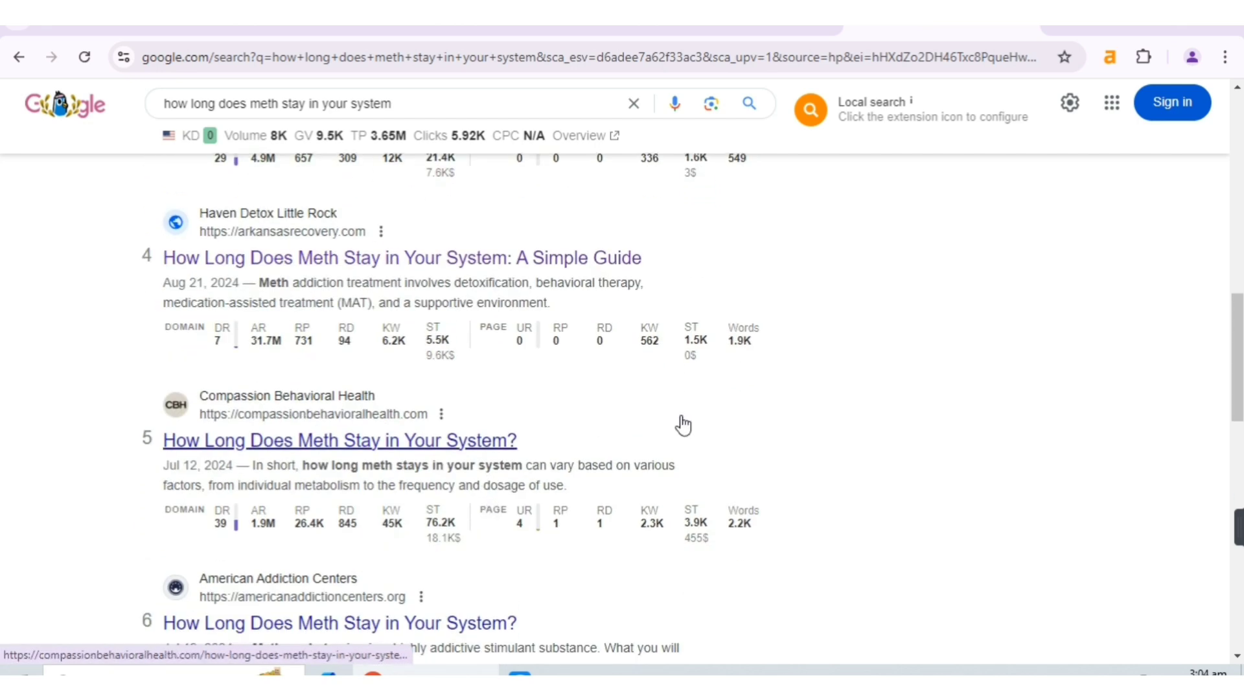
scroll(689, 425, up, 20)
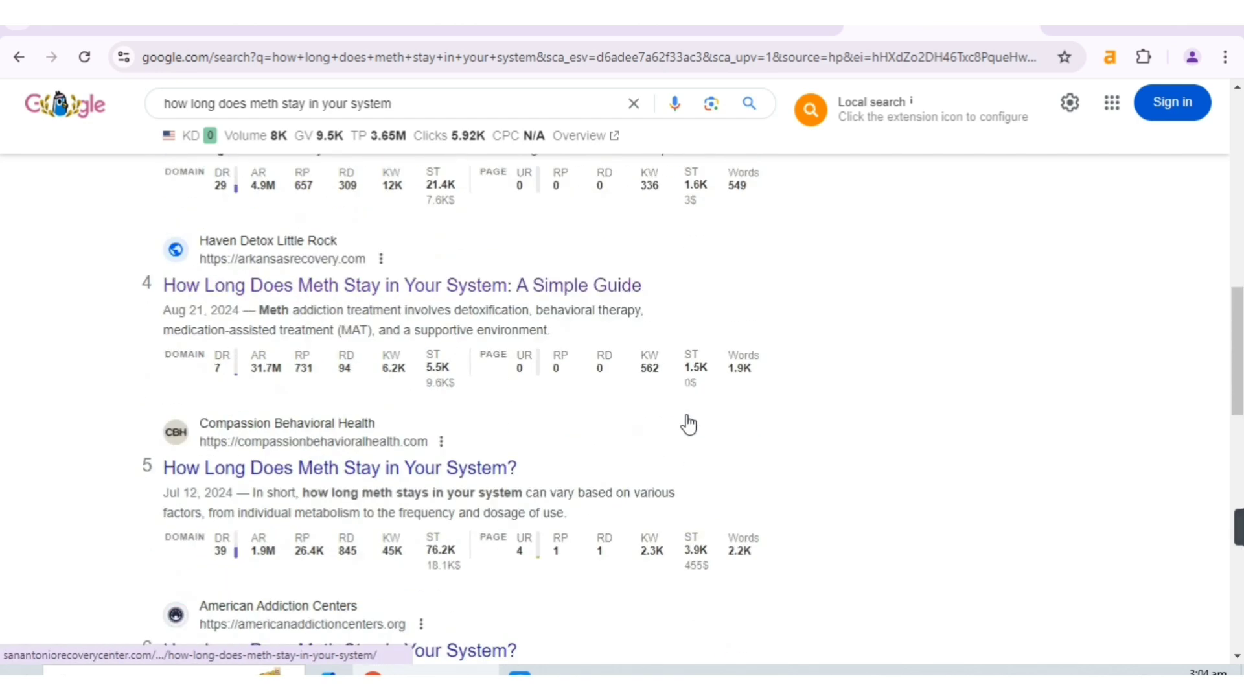
scroll(855, 421, up, 2)
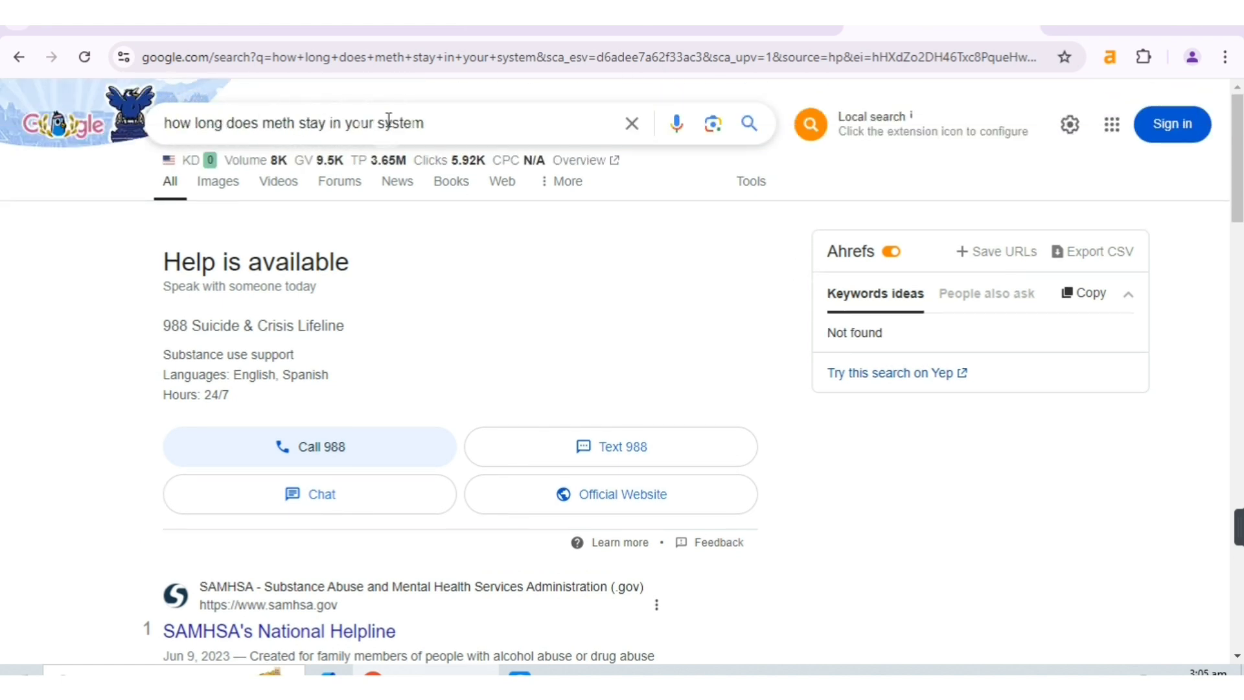
Examine the domain rating, search traffic and page metrics of the Pacific Sands Recovery, Ridgeview Behavioral Hospital and Haven Detox Little Rock results.
scroll(438, 247, down, 5)
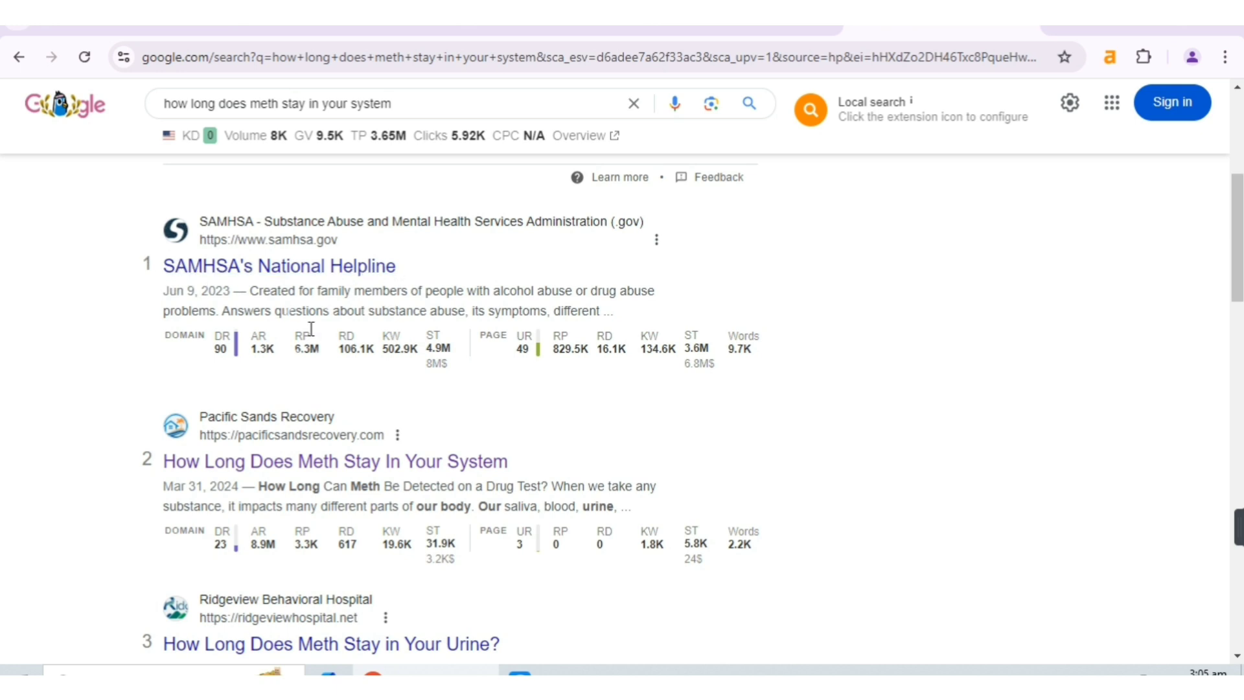
scroll(375, 324, down, 3)
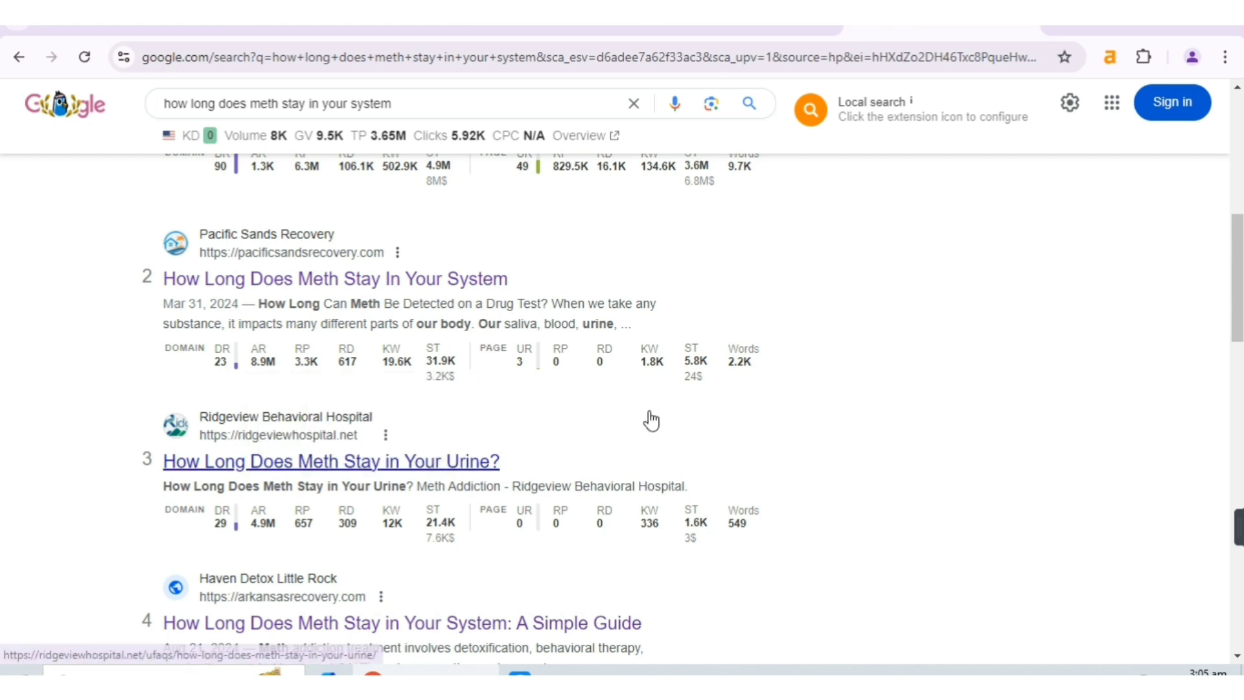
mouse_move(432, 365)
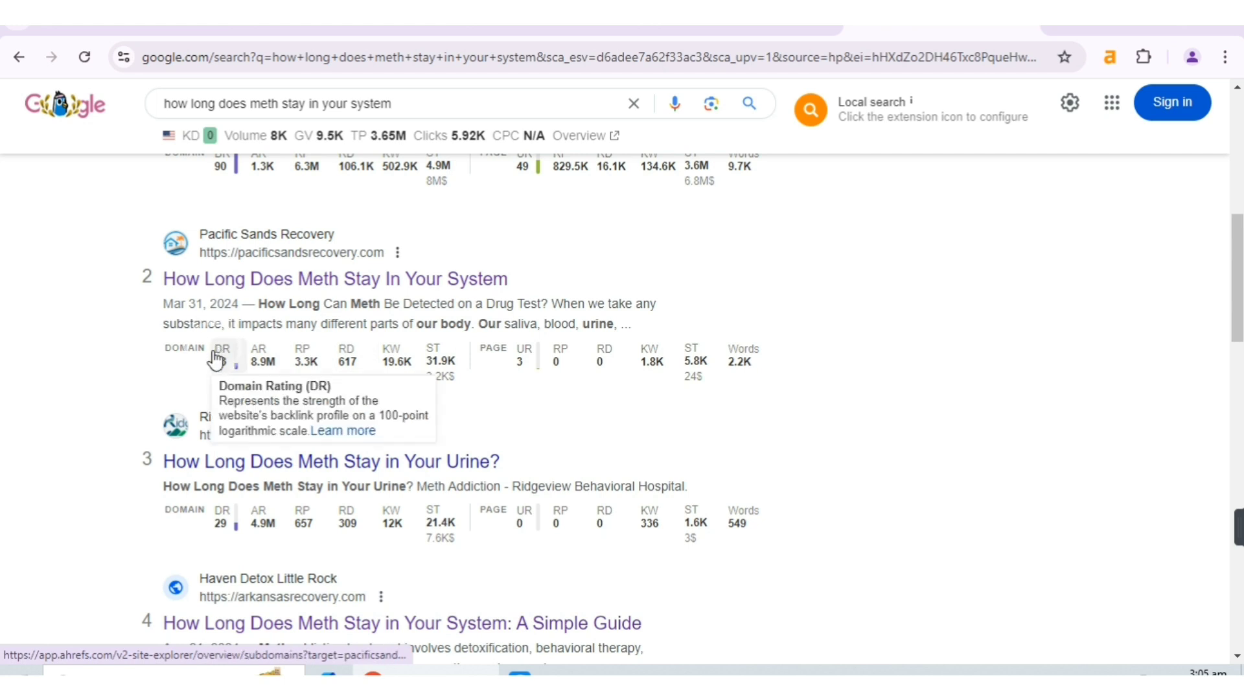
mouse_move(238, 374)
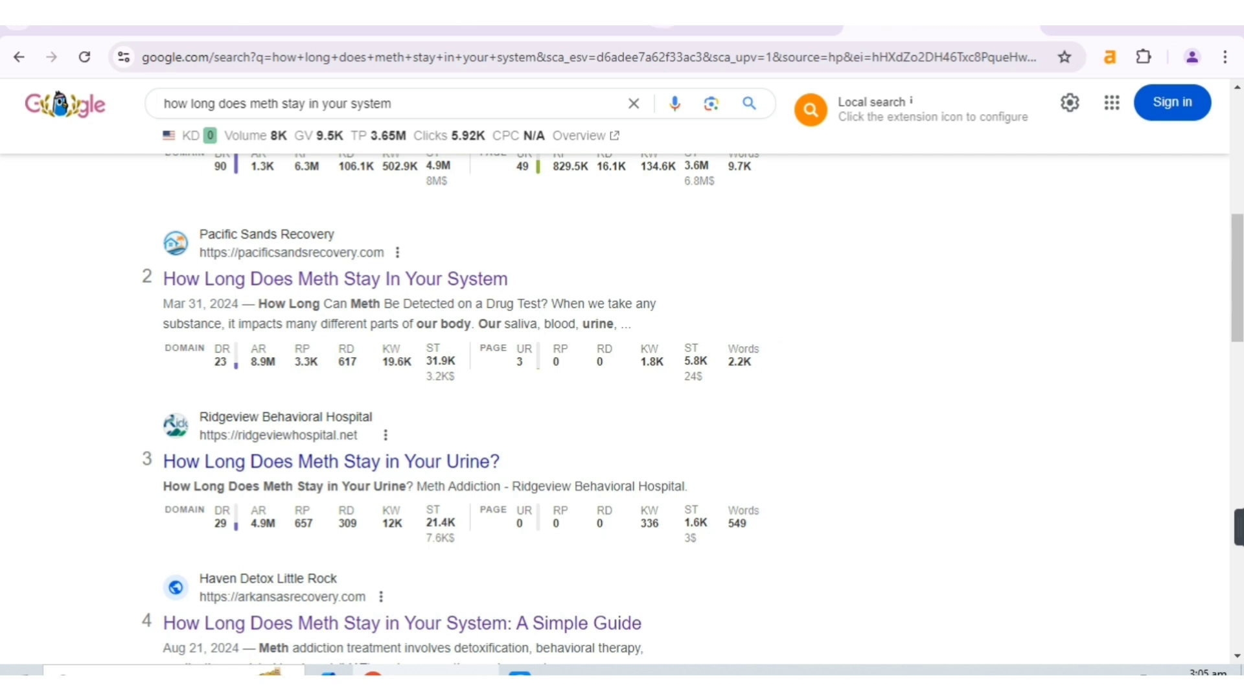
scroll(356, 317, down, 1)
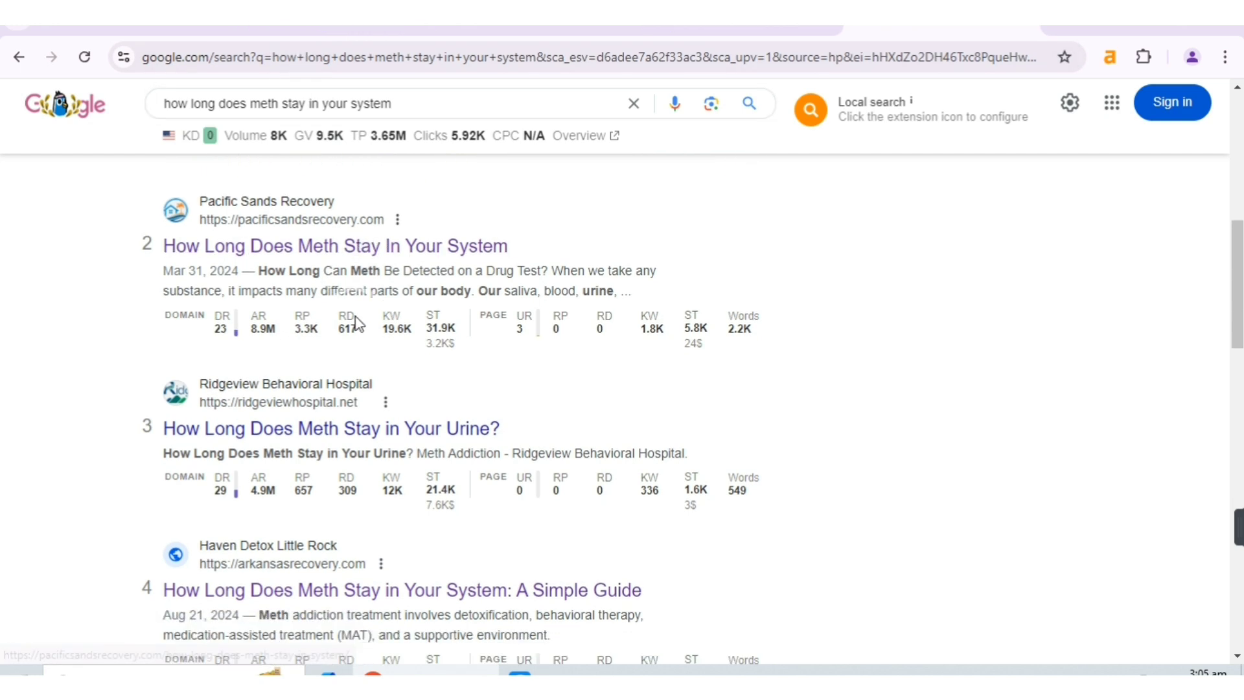
scroll(356, 317, down, 4)
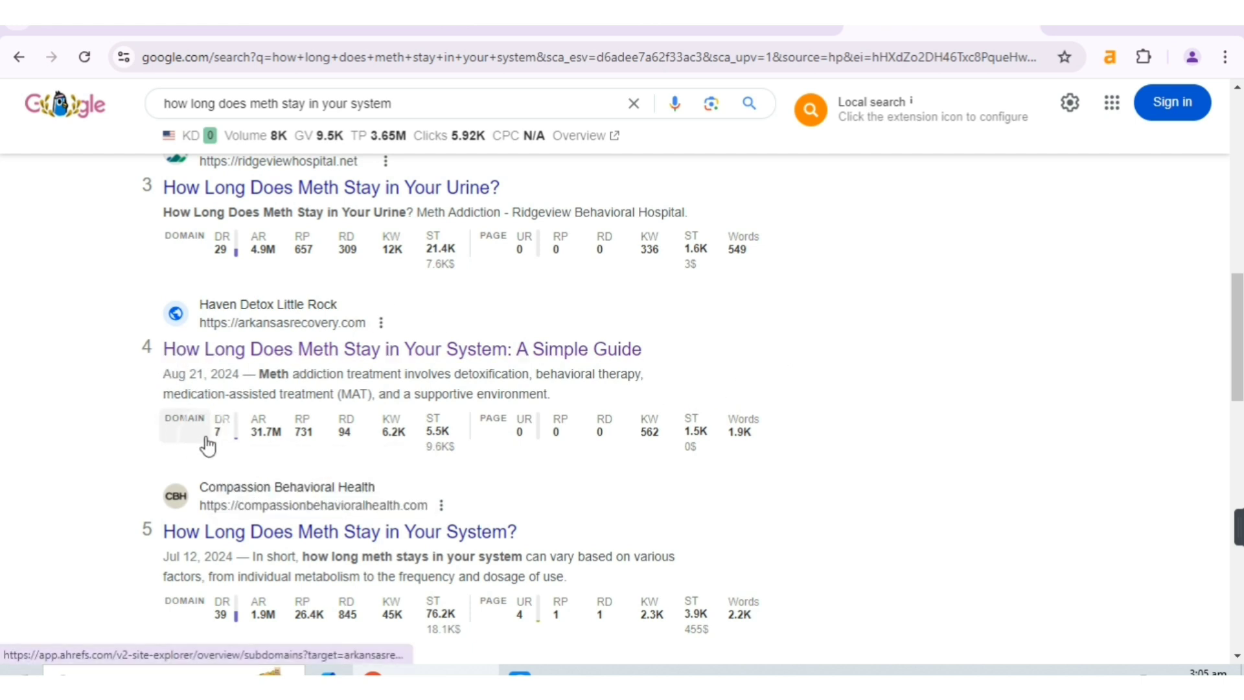
mouse_move(444, 440)
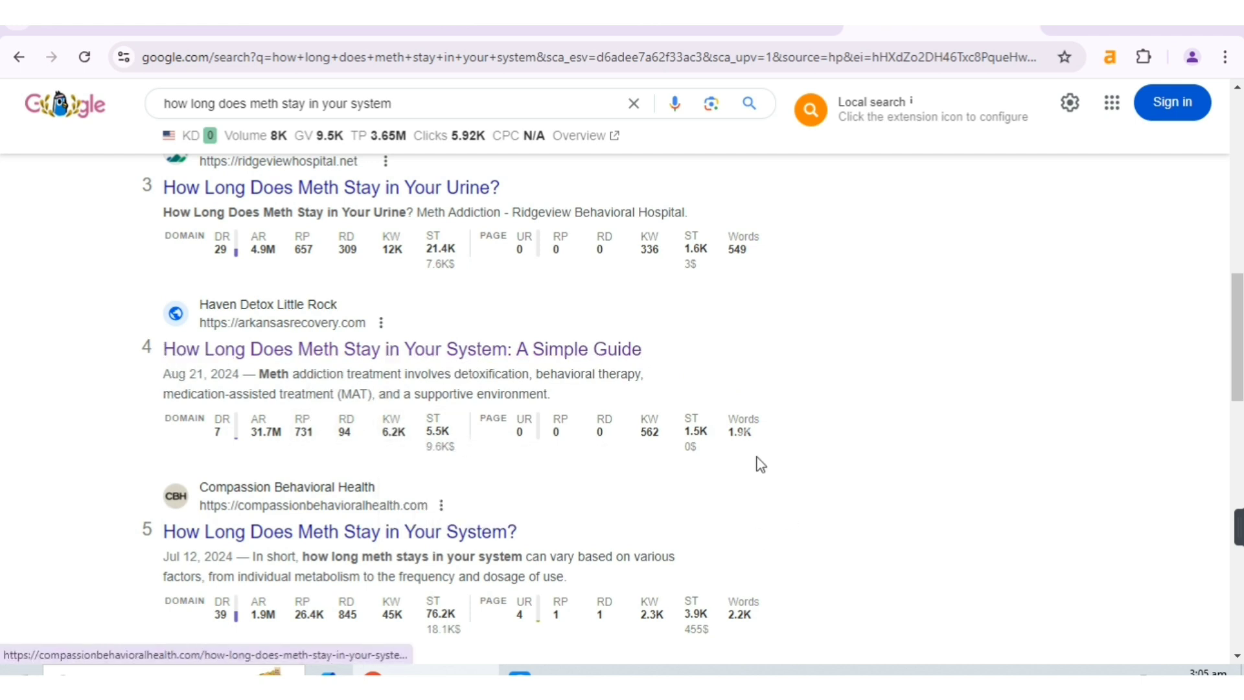
mouse_move(644, 443)
mouse_move(693, 439)
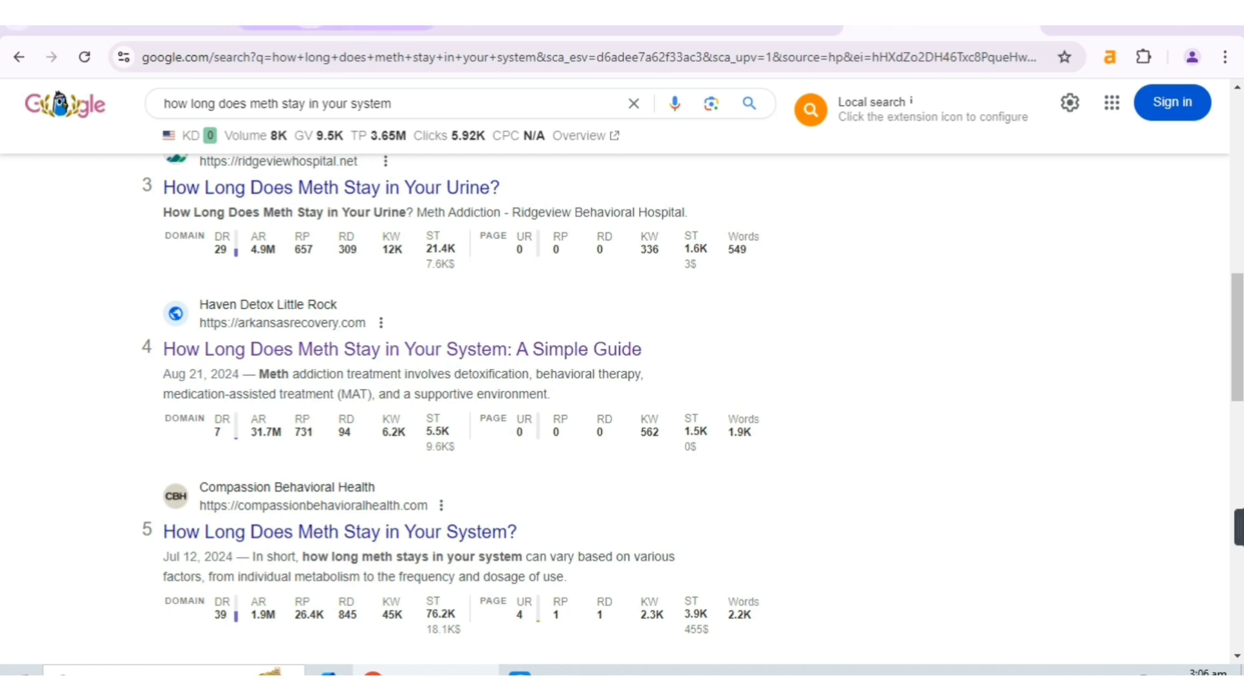
Switch to the Keyword Magic Tool and scan further down the list of very easy, informational "how" keywords.
click(337, 29)
click(939, 29)
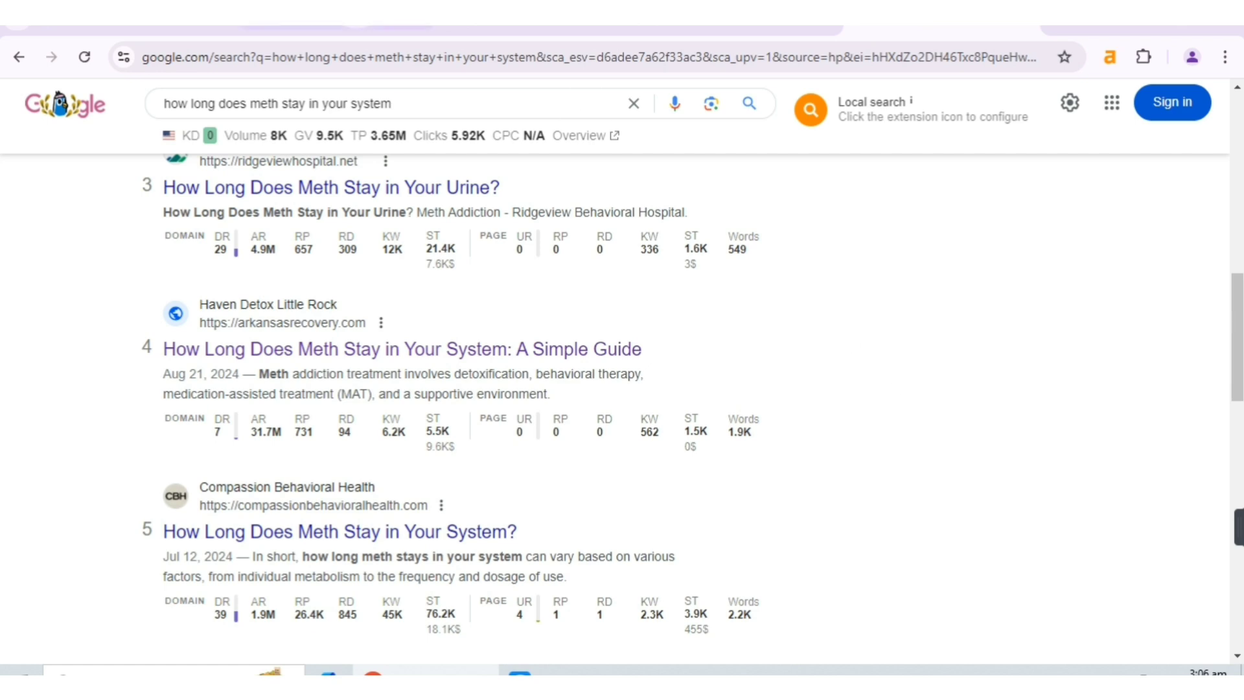
click(336, 16)
scroll(540, 385, down, 4)
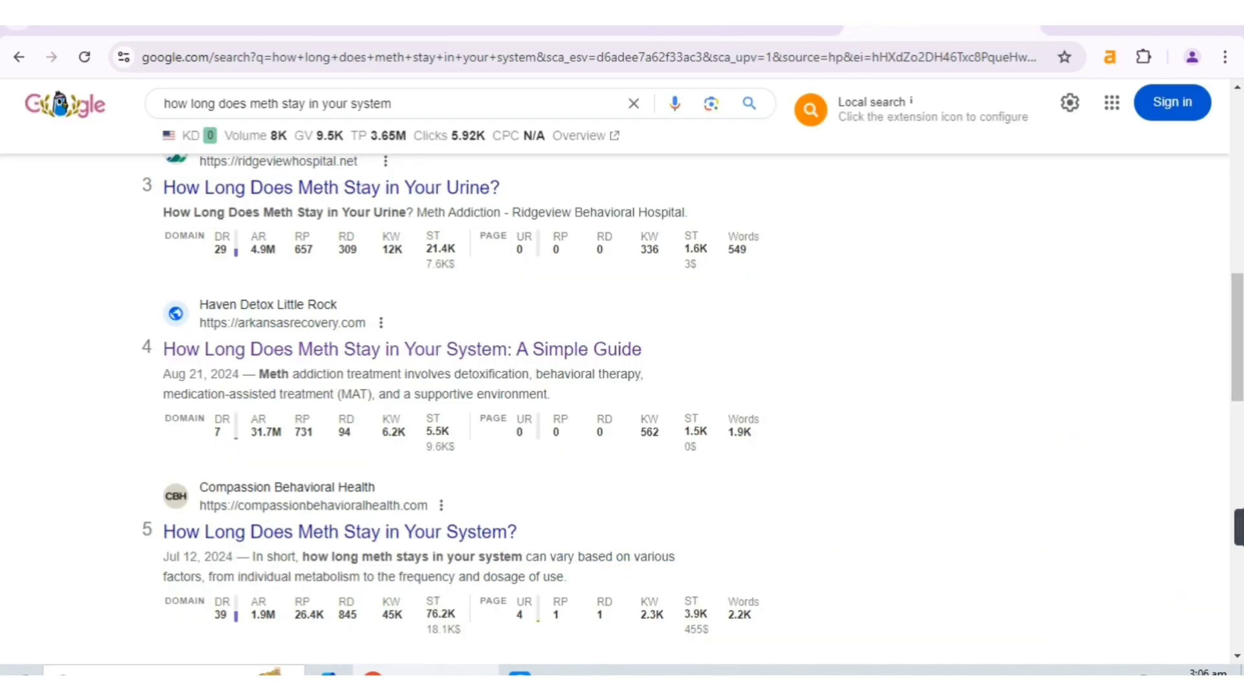
click(941, 14)
click(336, 14)
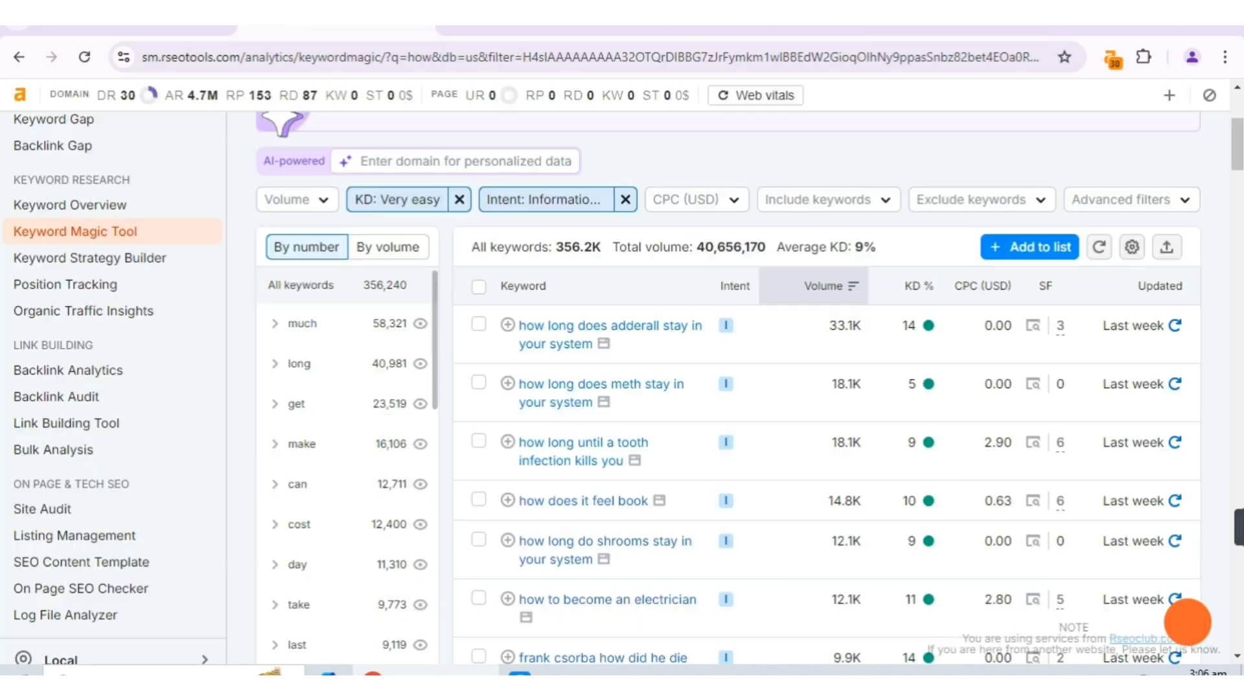
scroll(583, 440, down, 12)
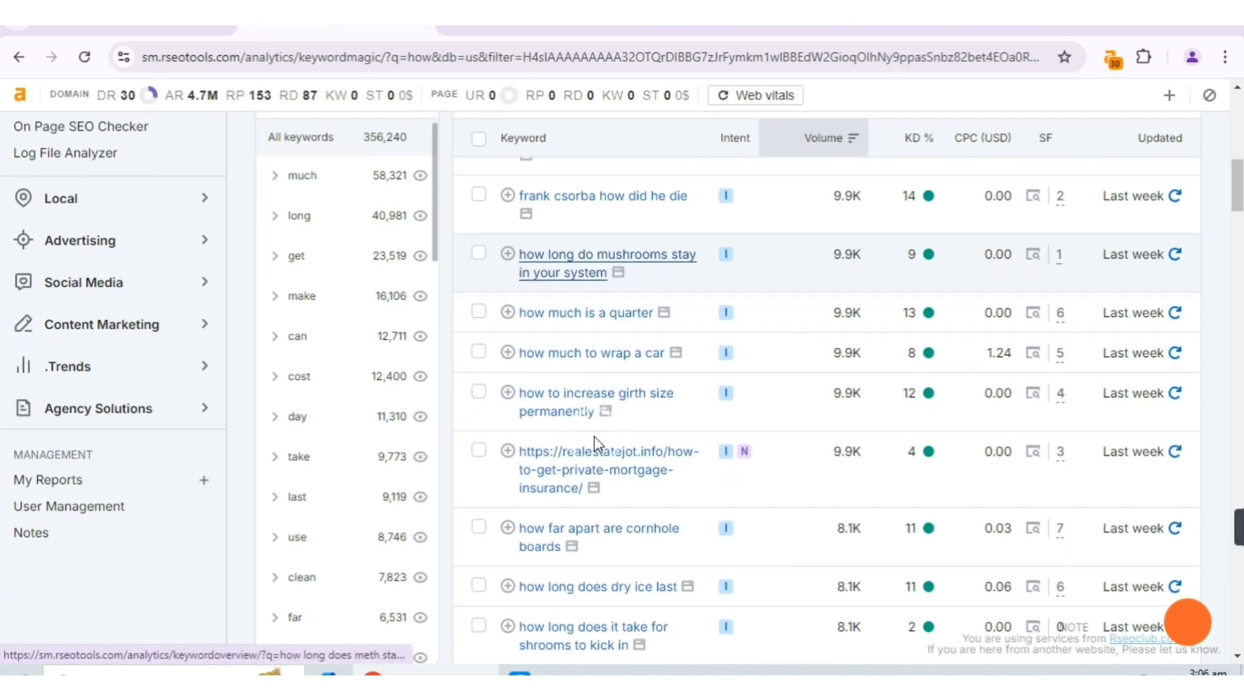
scroll(594, 436, down, 6)
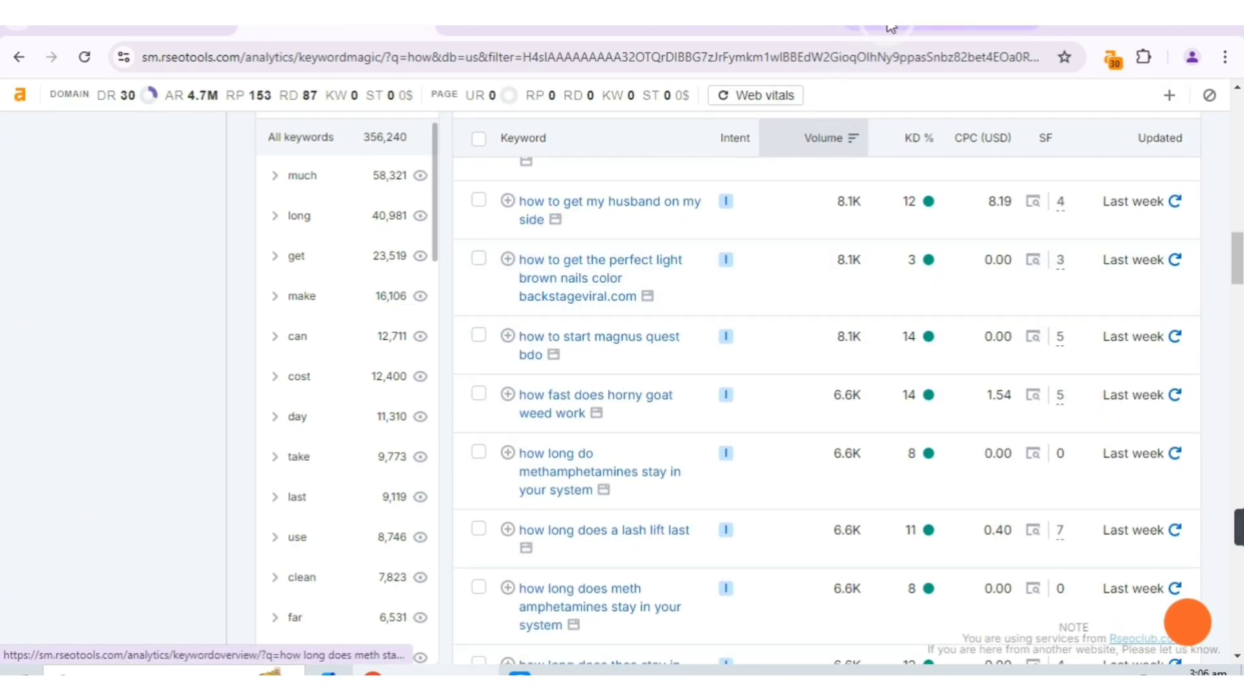
Return to the Google results for the meth keyword and review the metrics of the second to fifth results.
click(889, 25)
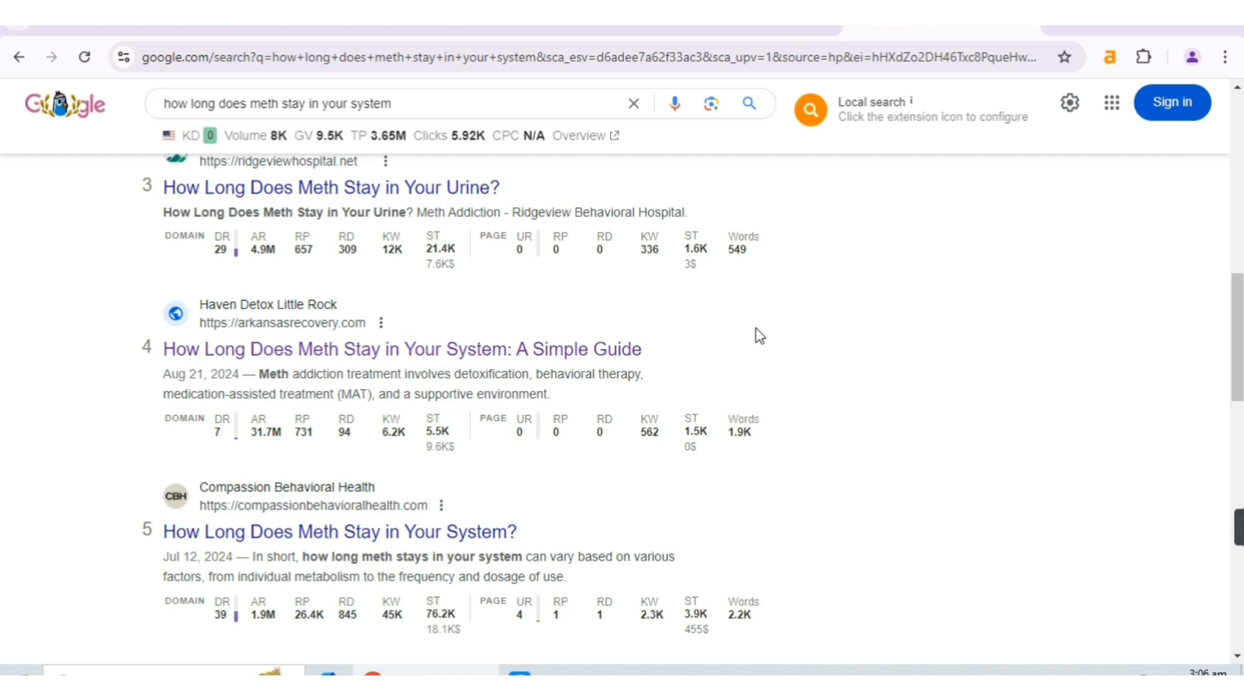
scroll(758, 336, down, 1)
scroll(758, 336, up, 1)
scroll(753, 408, up, 4)
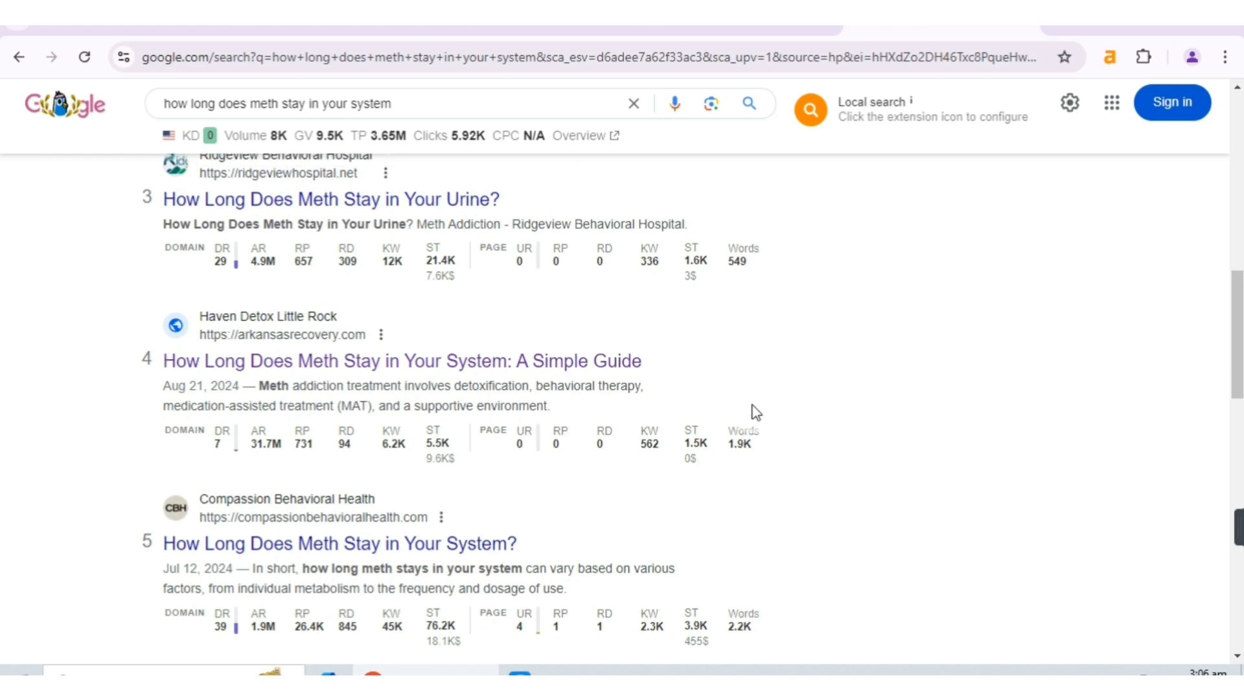
scroll(756, 412, down, 1)
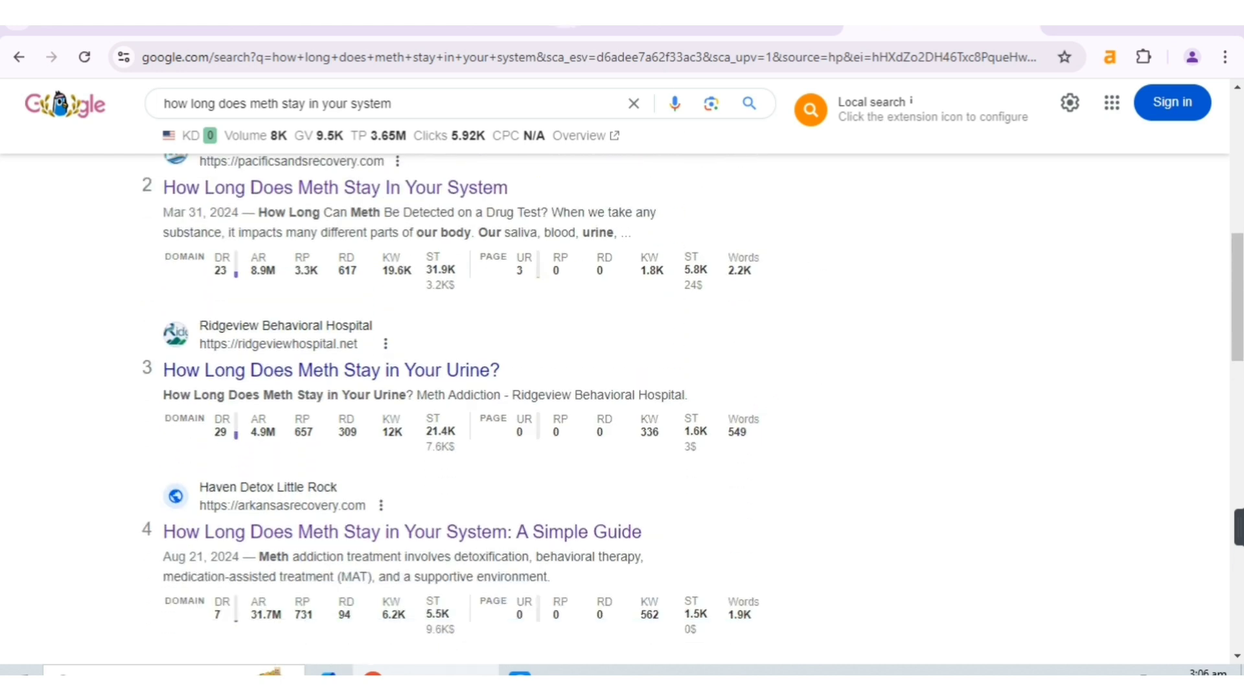
Check the difficulty ratings of the listed keywords in the Keyword Magic Tool and go back to the Google results.
click(335, 14)
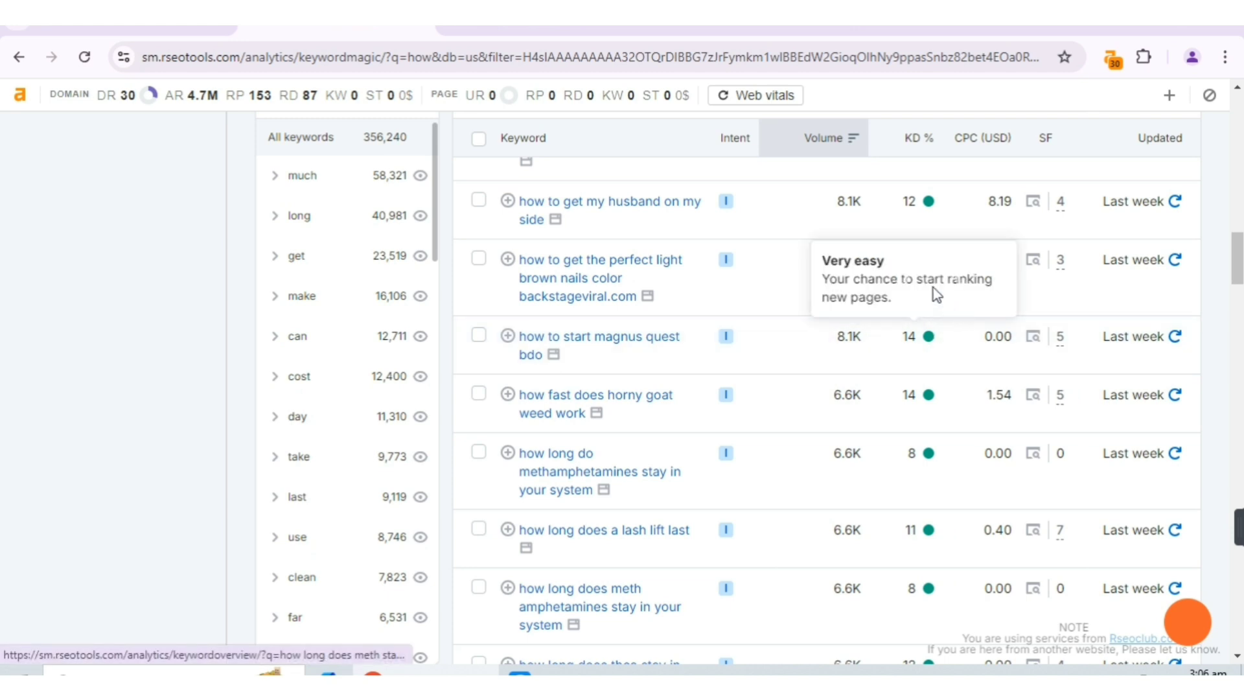
middle_click(611, 399)
click(865, 16)
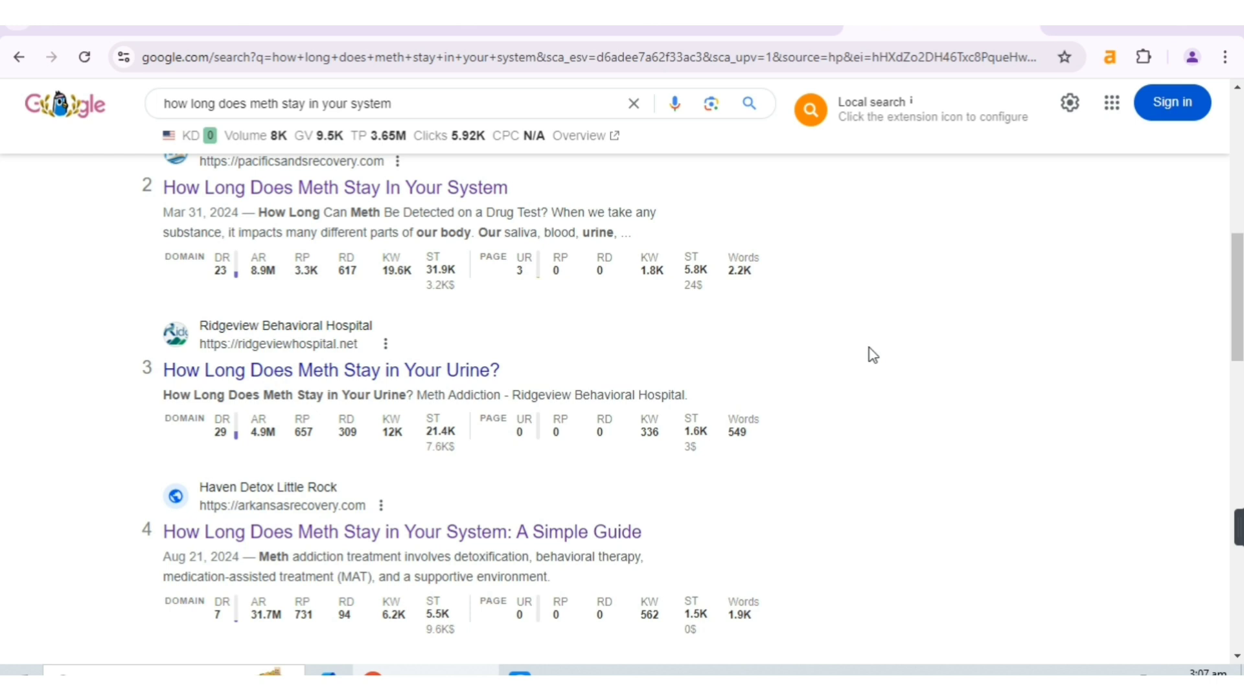
Open the Haven Detox Little Rock result "How Long Does Meth Stay in Your System: A Simple Guide" in a new tab and skim its article.
scroll(870, 354, down, 3)
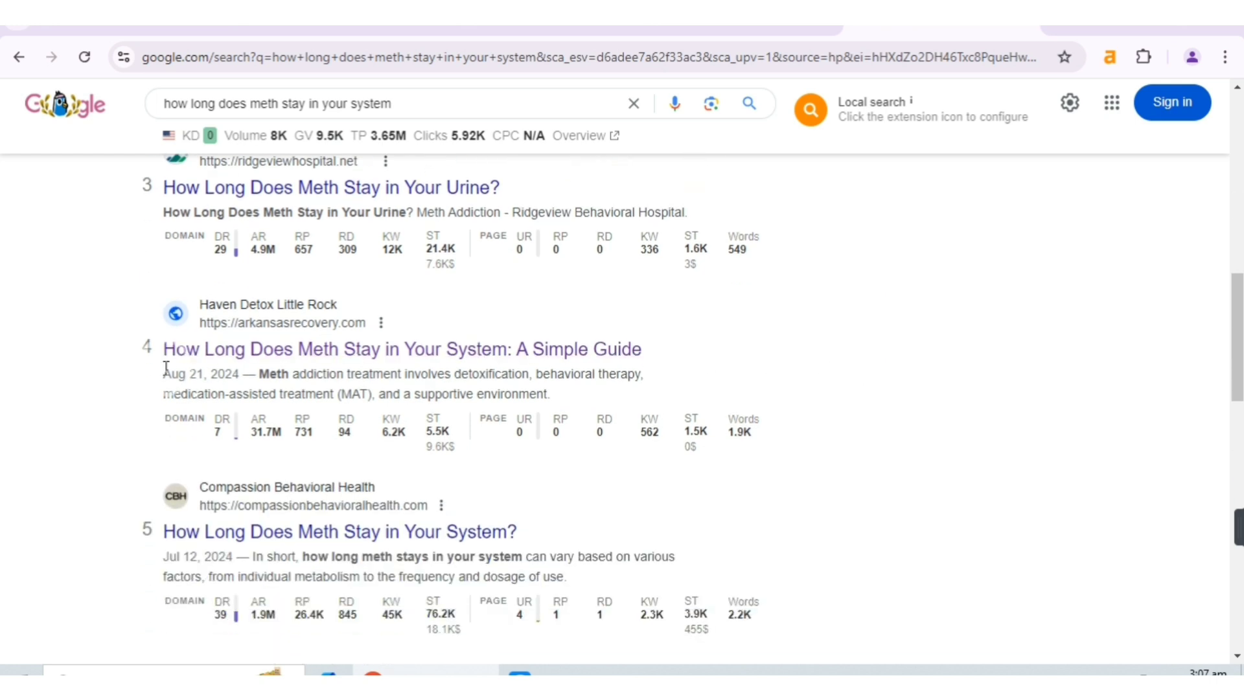
right_click(293, 351)
click(324, 362)
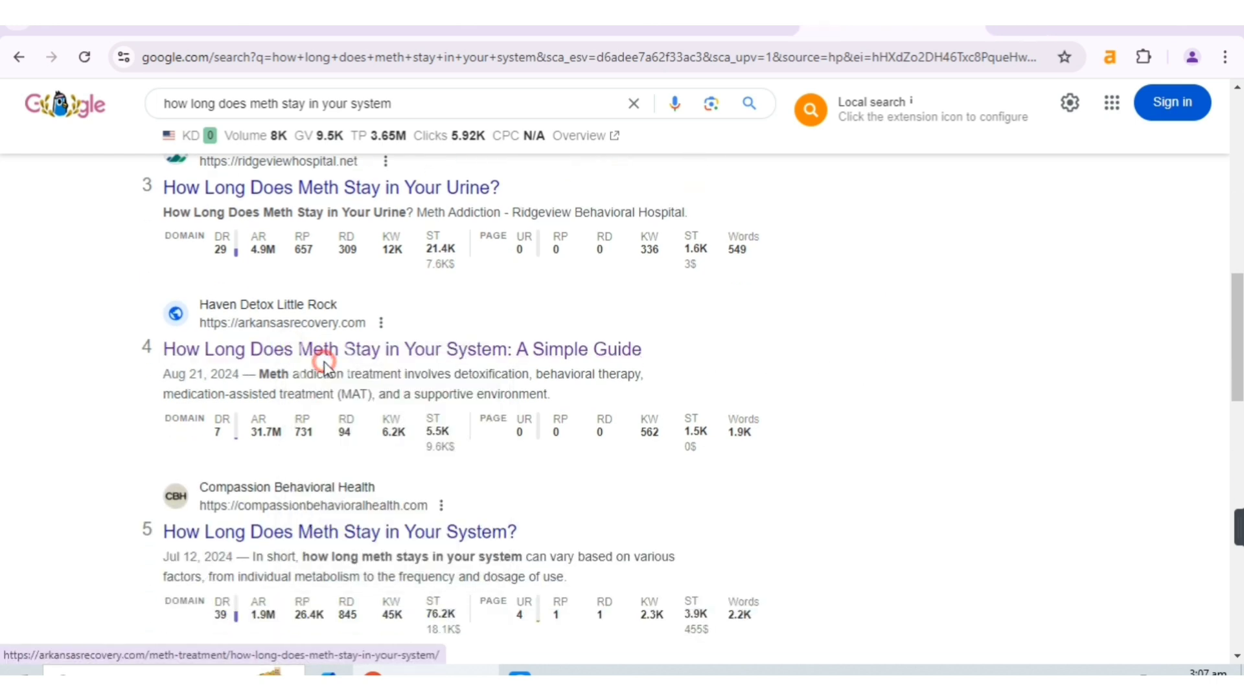
click(933, 30)
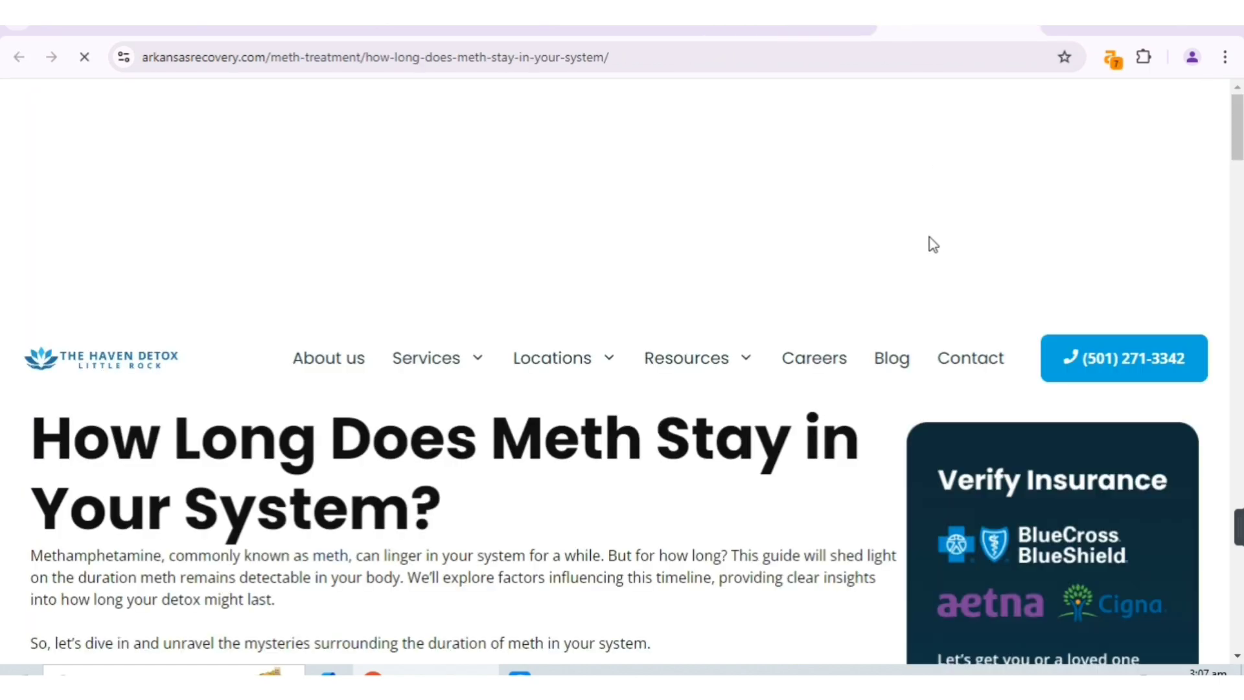
scroll(431, 244, down, 5)
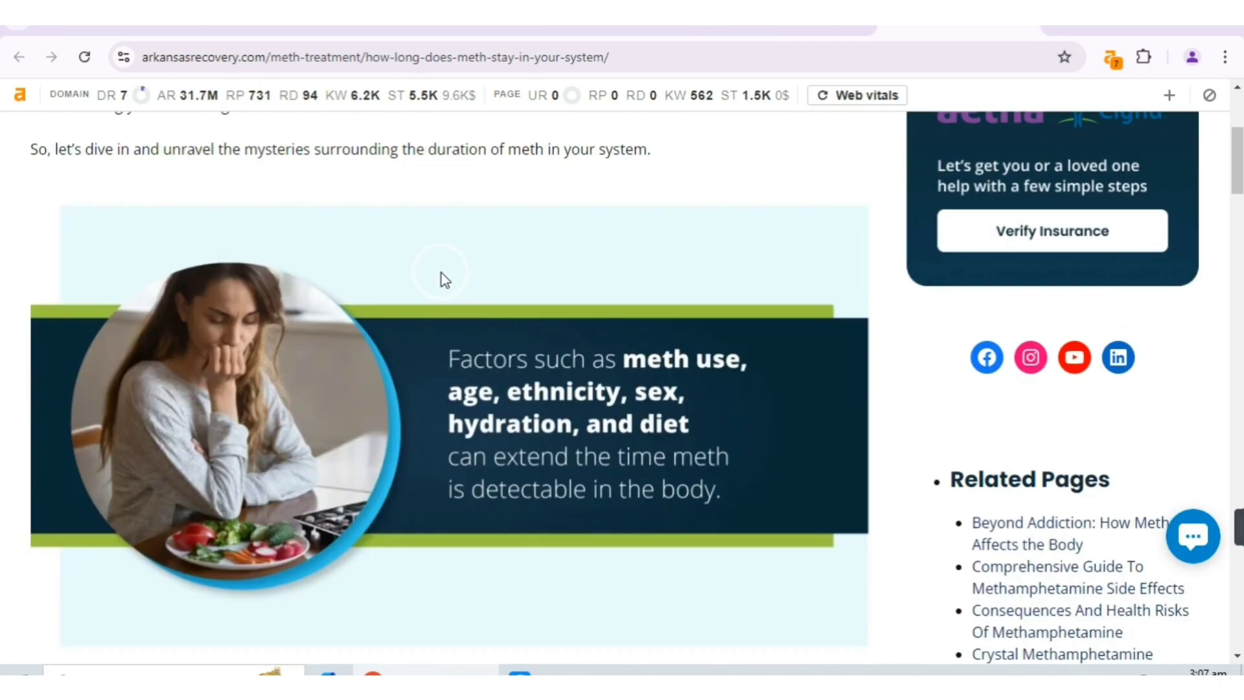
scroll(441, 279, down, 10)
scroll(517, 324, up, 15)
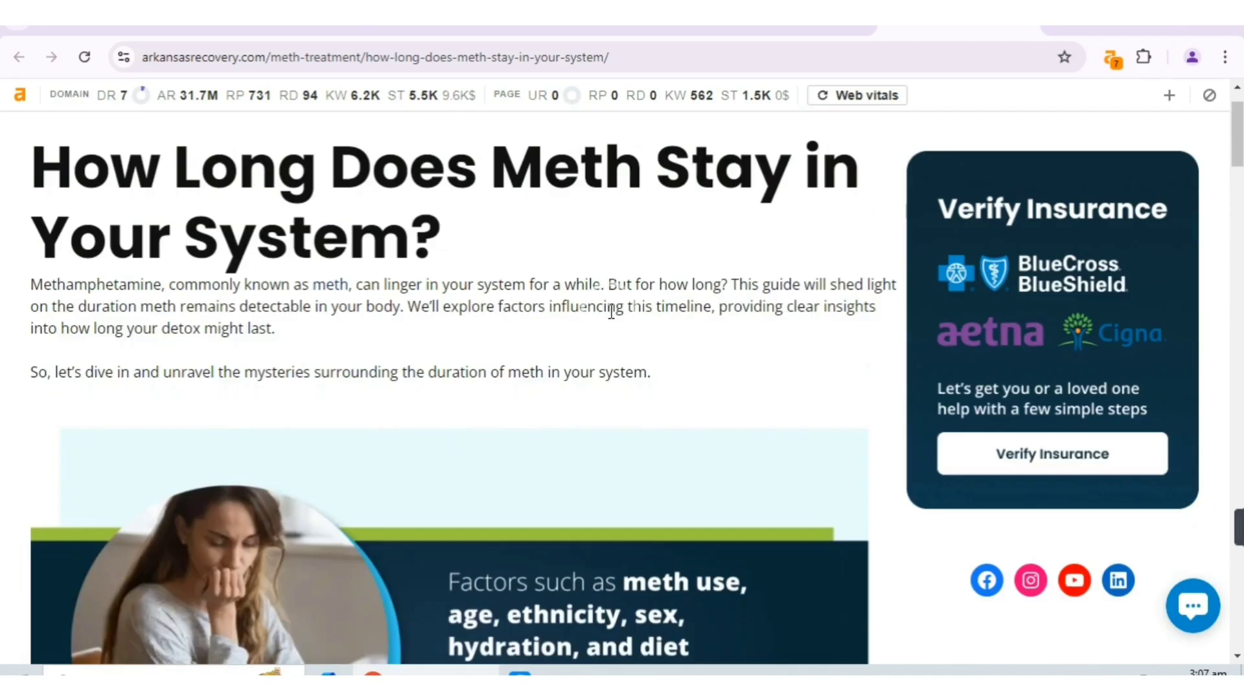
scroll(611, 312, up, 1)
Return to the Google results and check the Haven Detox Little Rock site's domain rating and organic search traffic.
key(alt+Left)
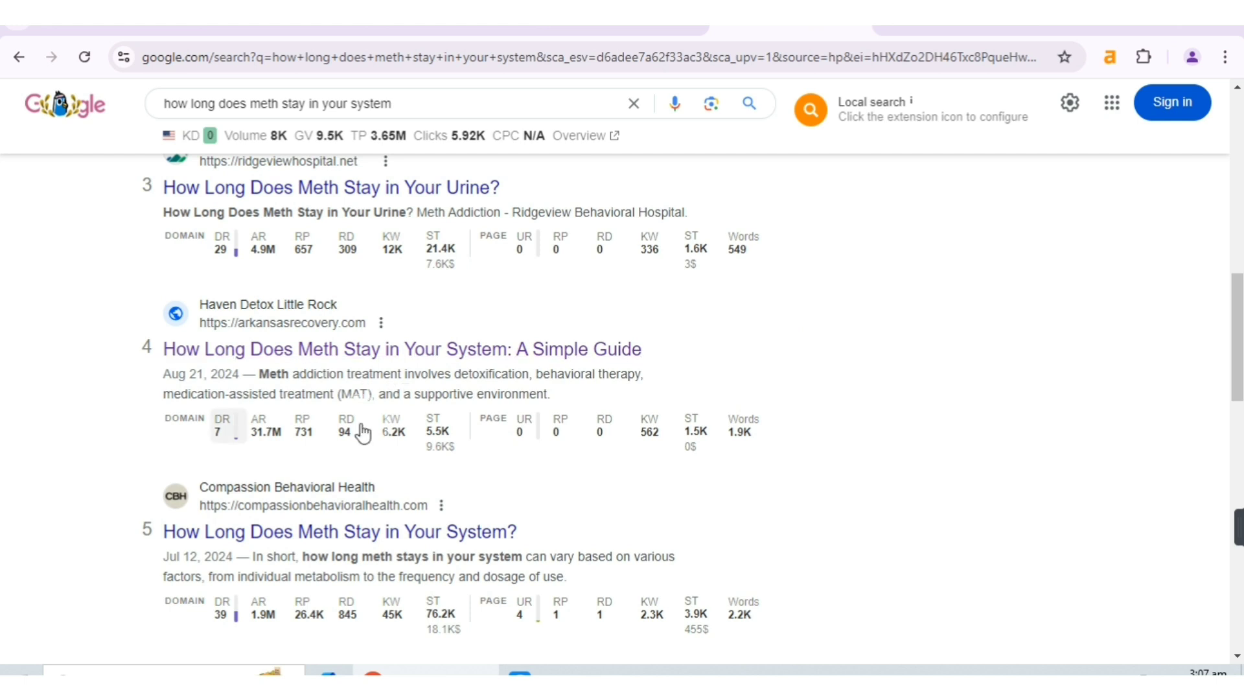
mouse_move(221, 442)
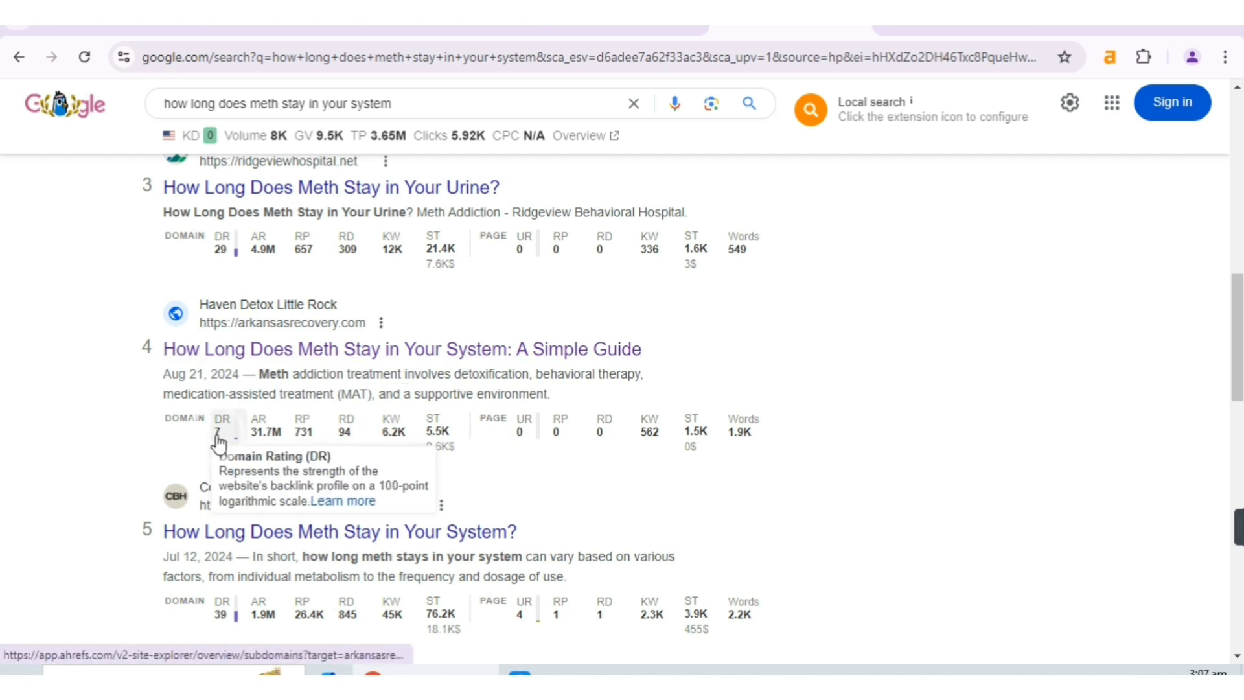
mouse_move(405, 426)
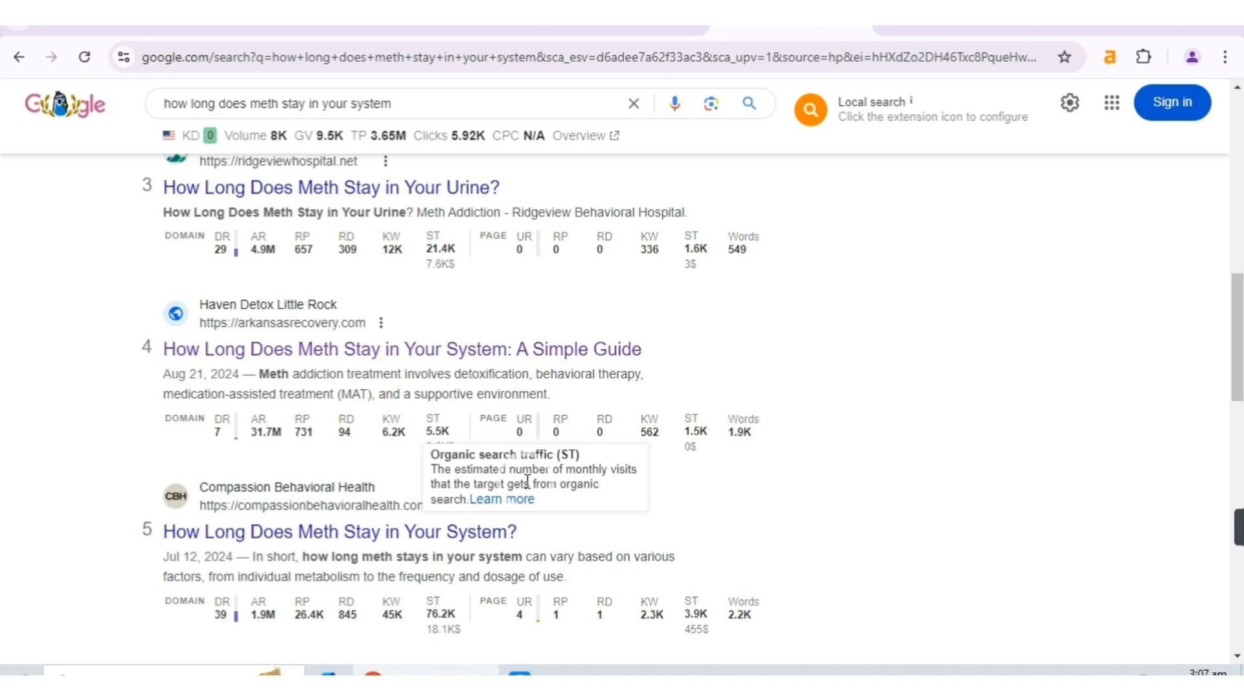
Review the domain and page metrics of the Ridgeview Behavioral Hospital result and its neighbouring Google results.
scroll(492, 466, up, 4)
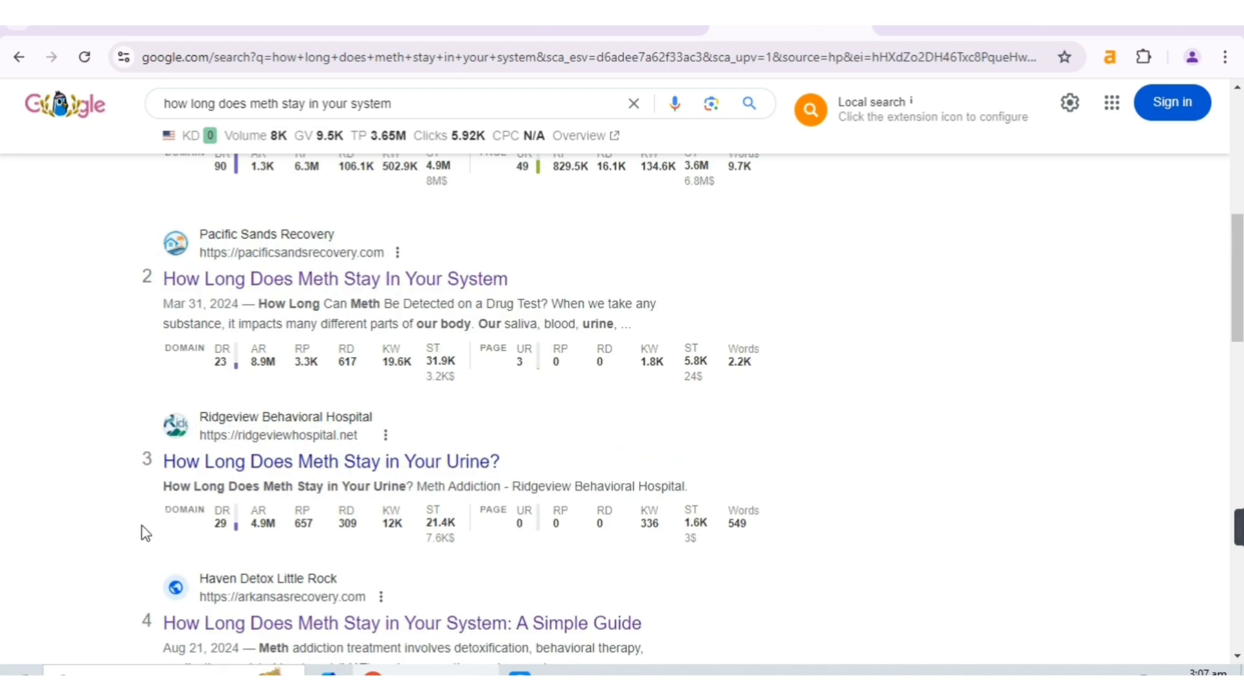
mouse_move(222, 515)
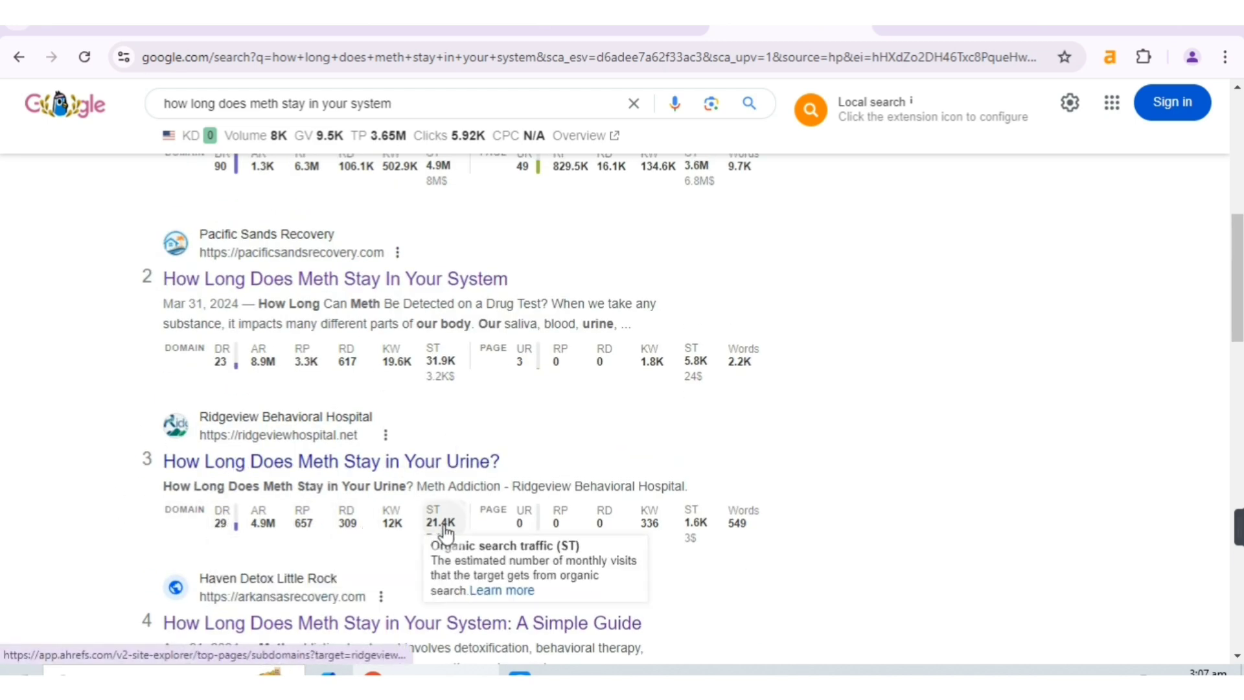
scroll(445, 498, down, 5)
scroll(457, 470, up, 3)
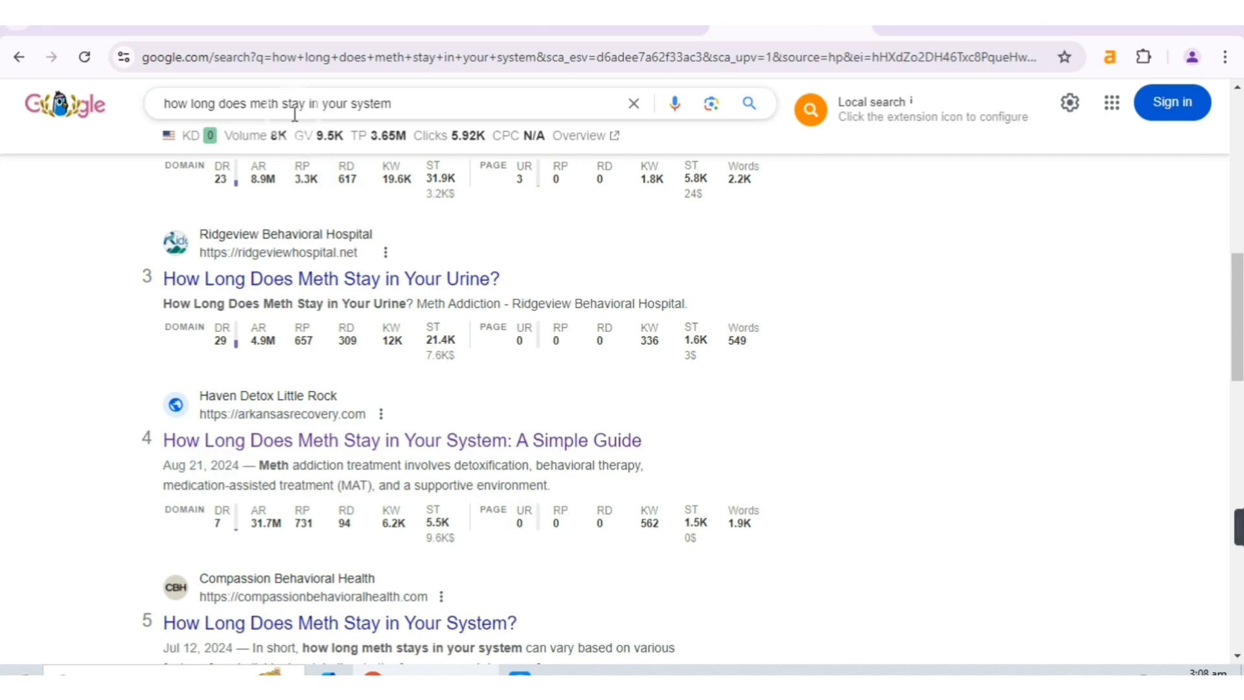
Skim the open Haven Detox Little Rock article from start to FAQ and return to the Google results.
click(949, 28)
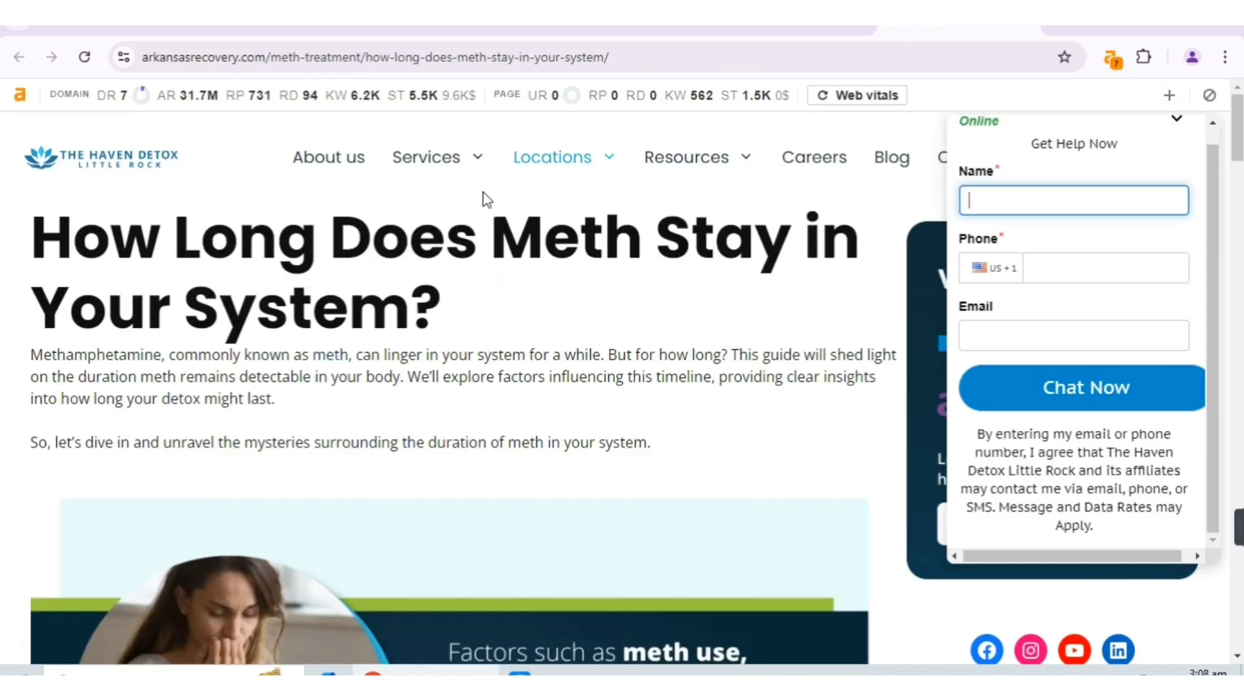
scroll(446, 332, down, 6)
scroll(446, 335, down, 20)
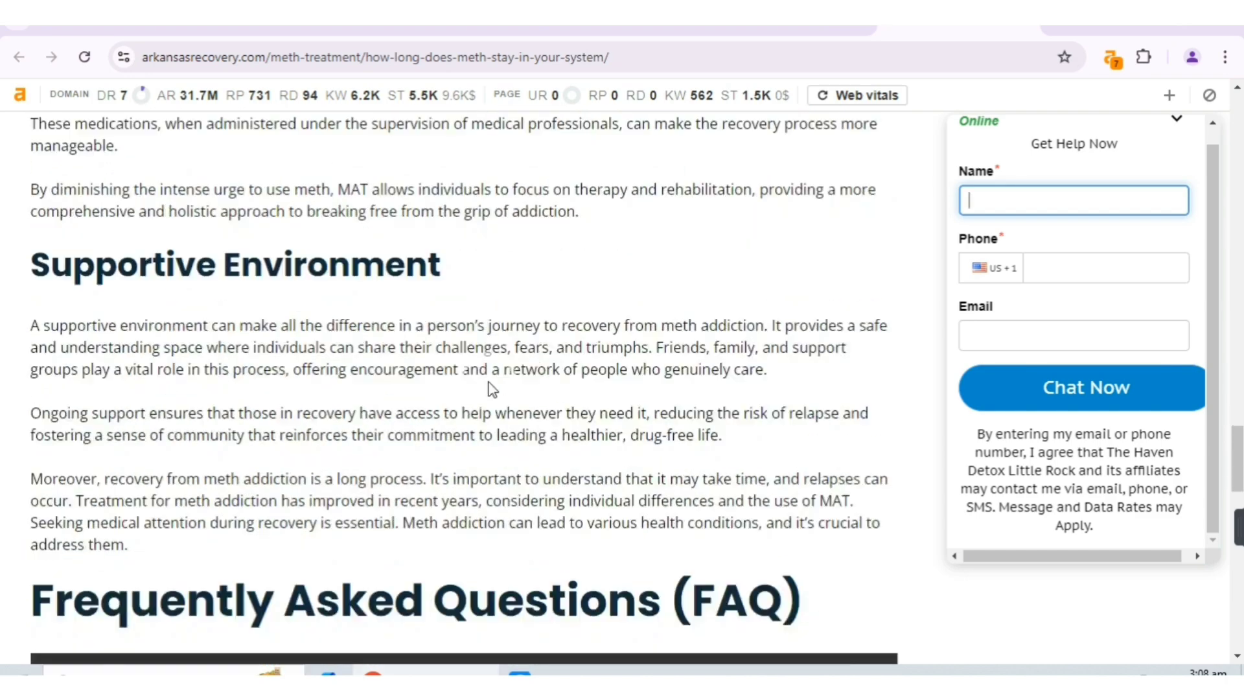
scroll(488, 382, up, 20)
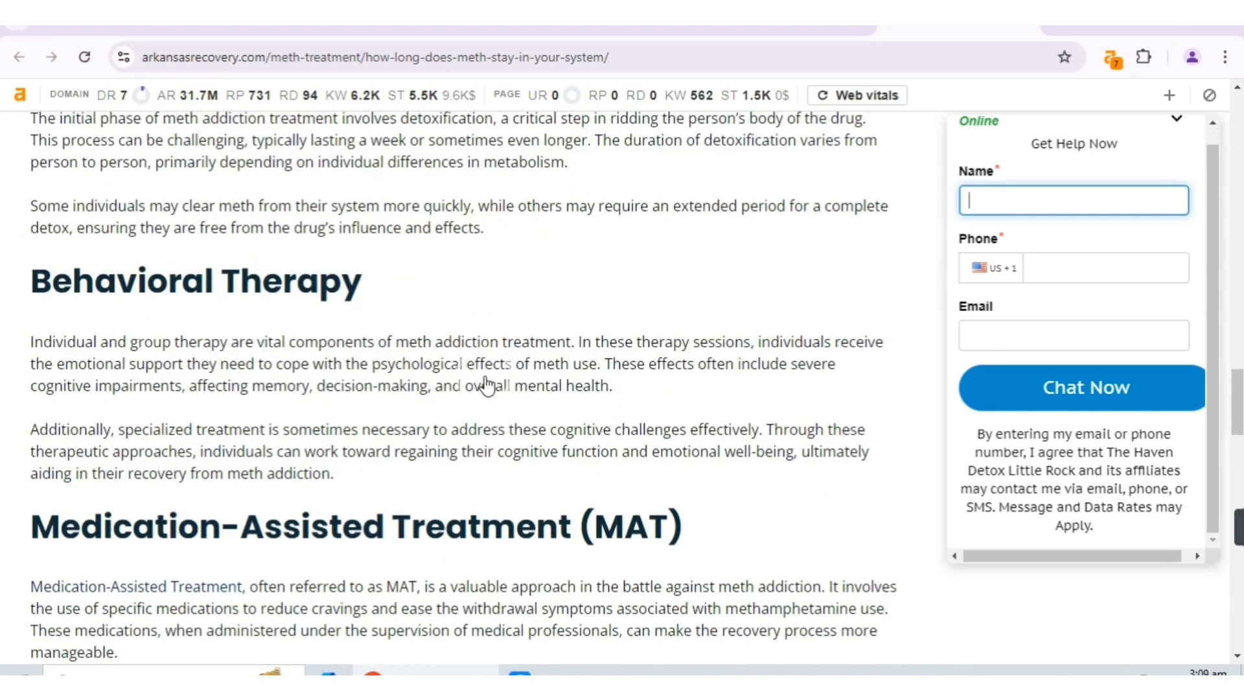
scroll(487, 382, up, 10)
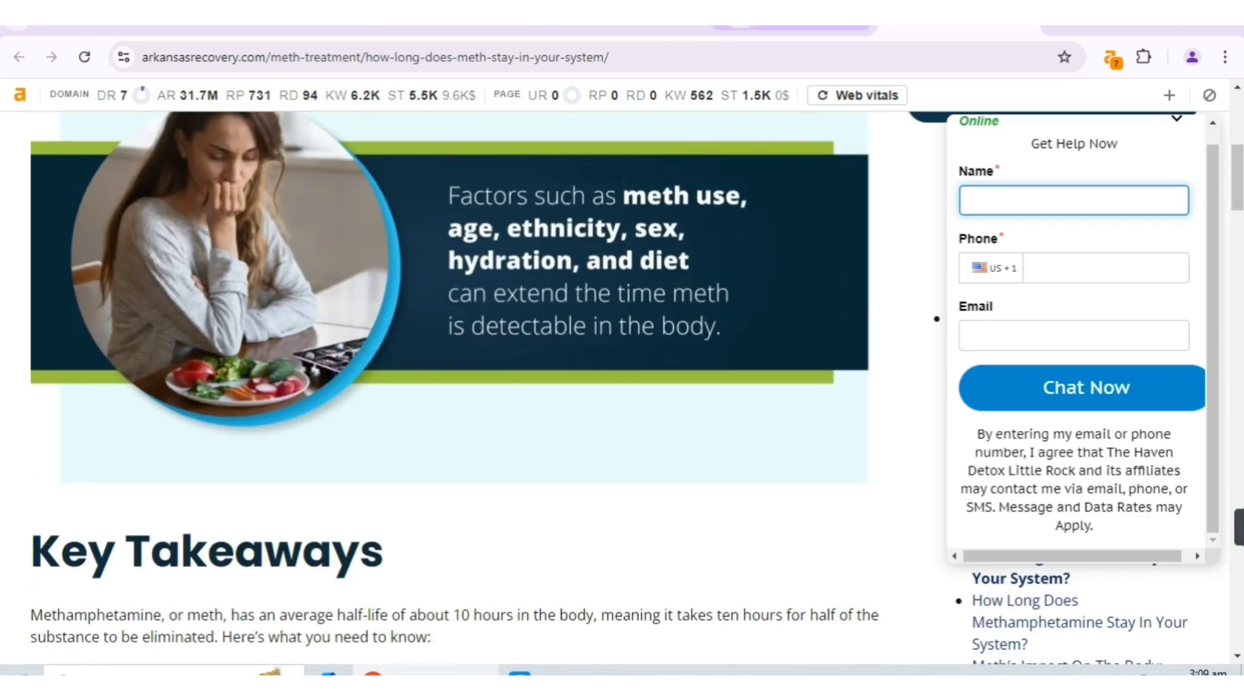
click(793, 28)
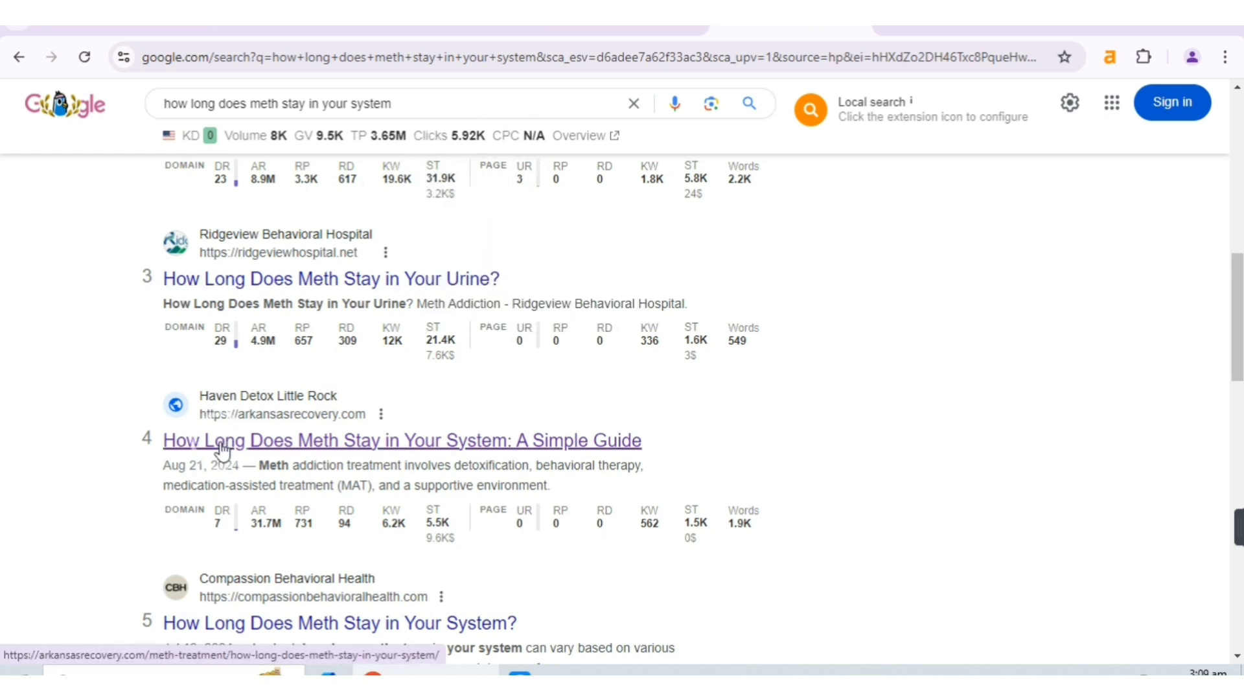
click(938, 30)
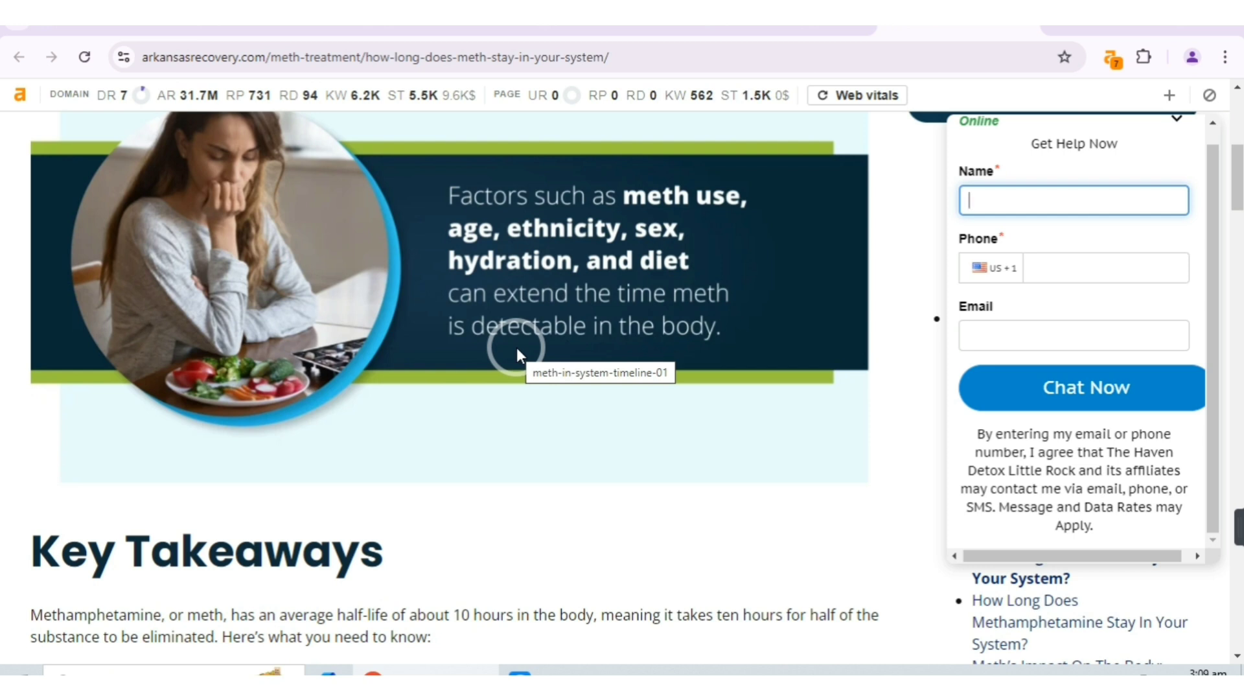
key(ctrl+w)
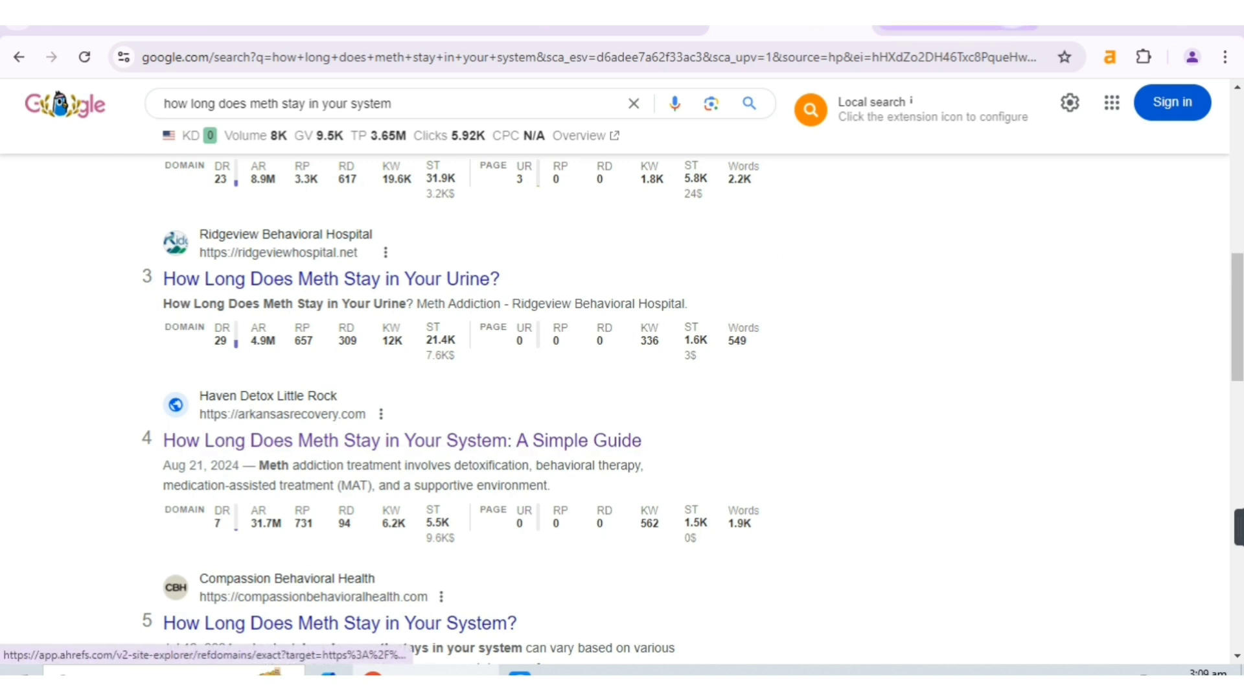
click(250, 440)
scroll(410, 300, up, 8)
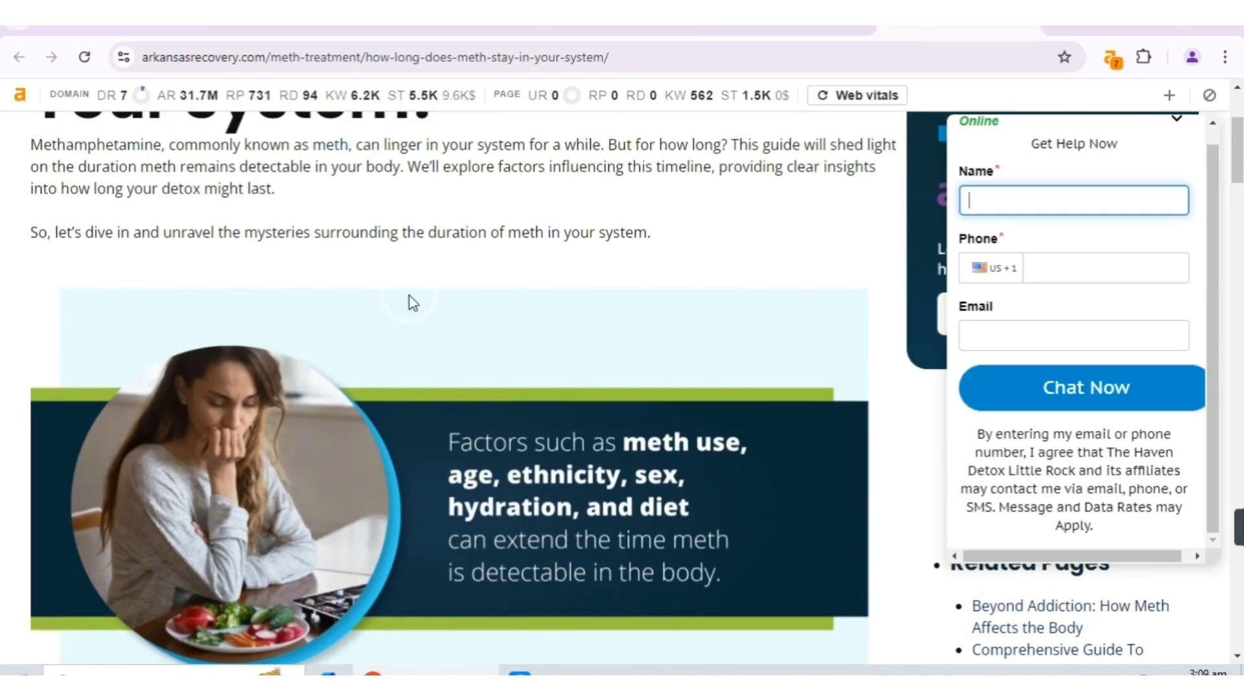
drag(265, 57, 134, 56)
key(ctrl+c)
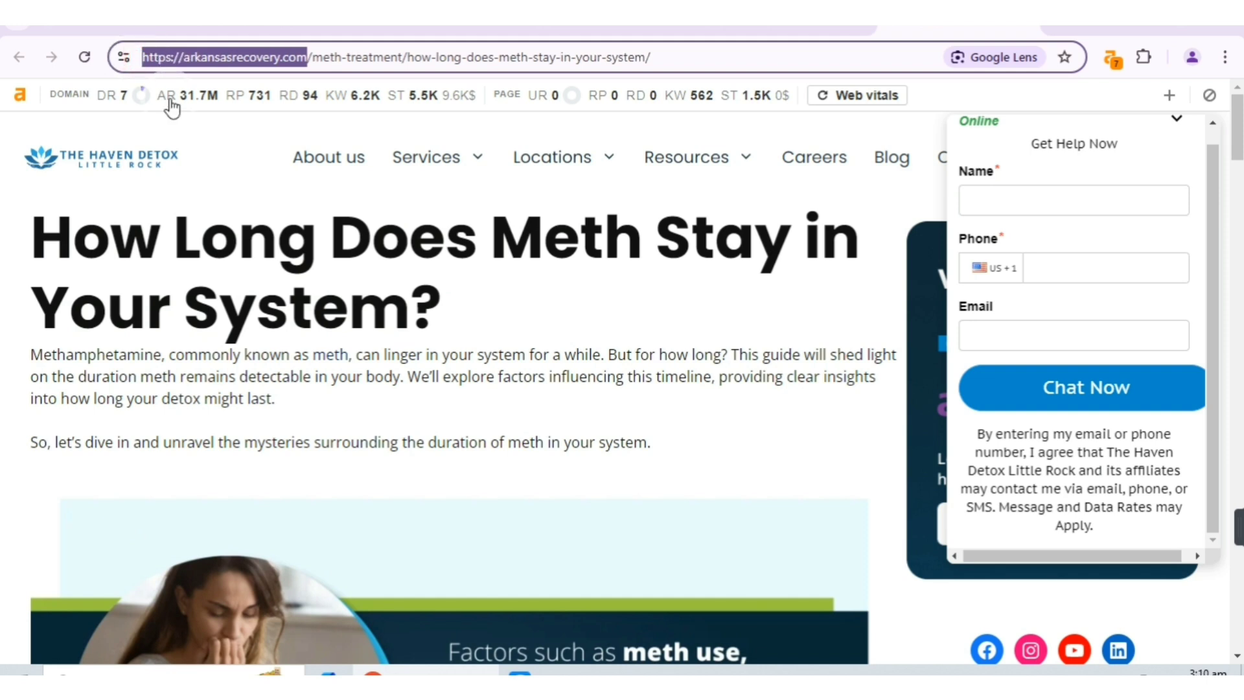
click(235, 183)
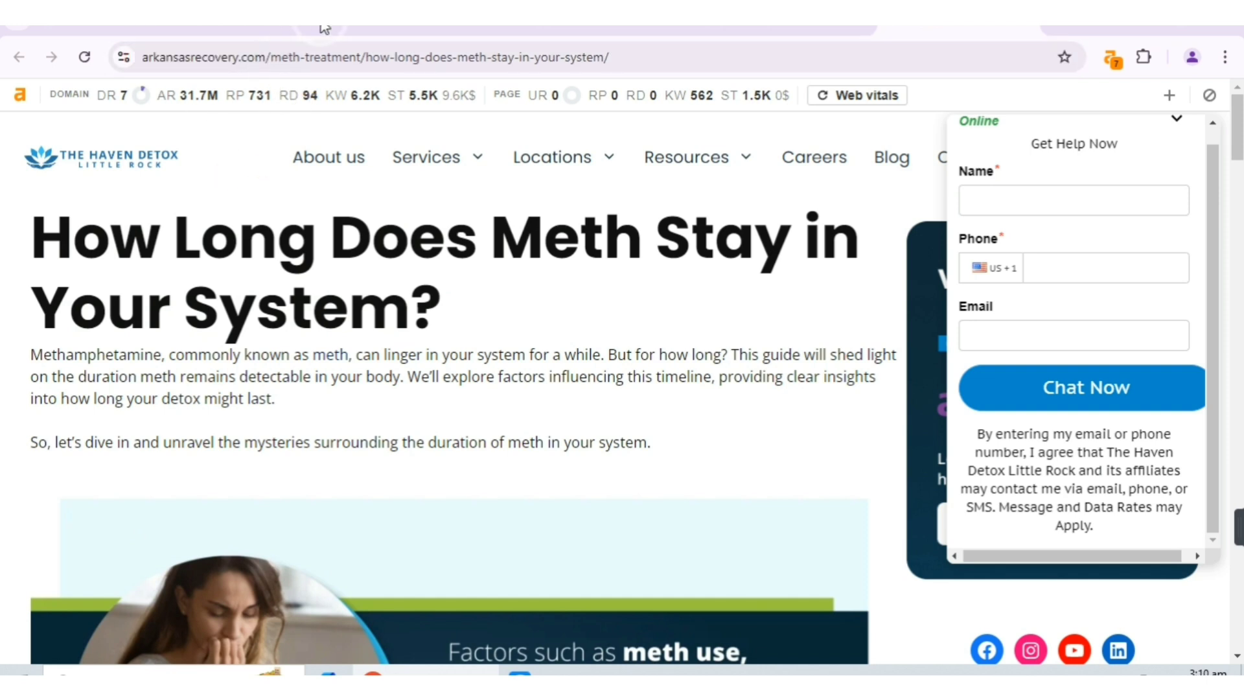
click(622, 28)
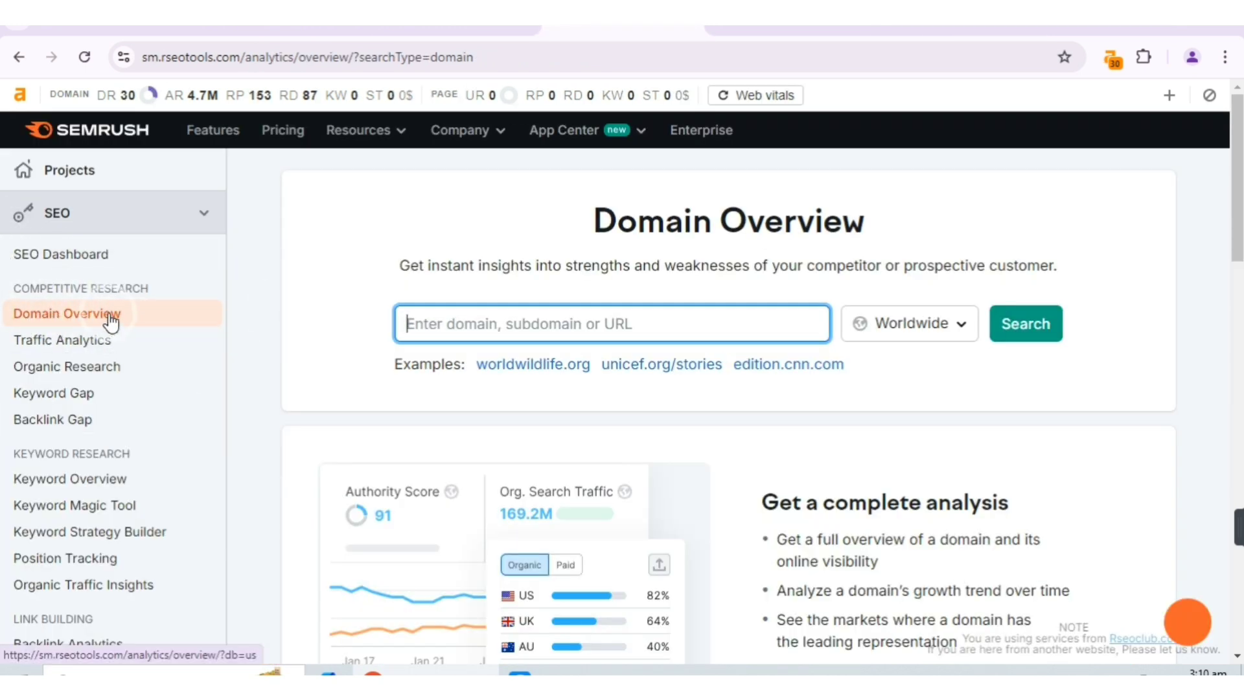
click(502, 322)
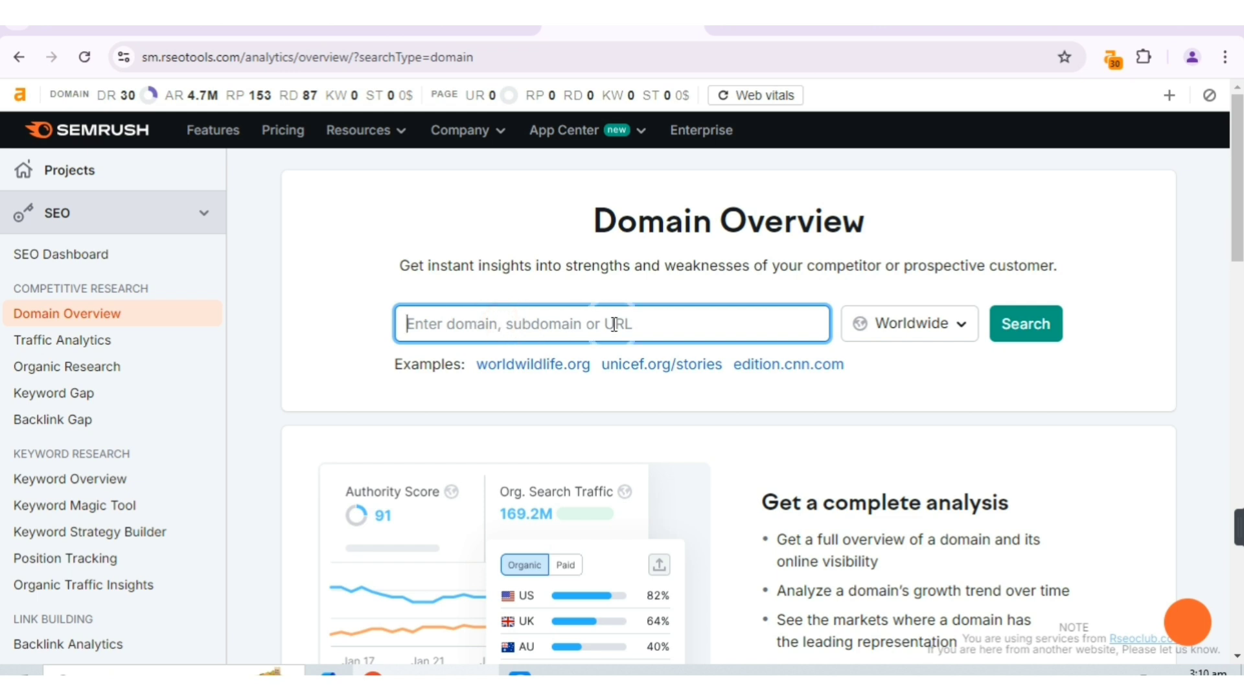
click(455, 321)
key(ctrl+v)
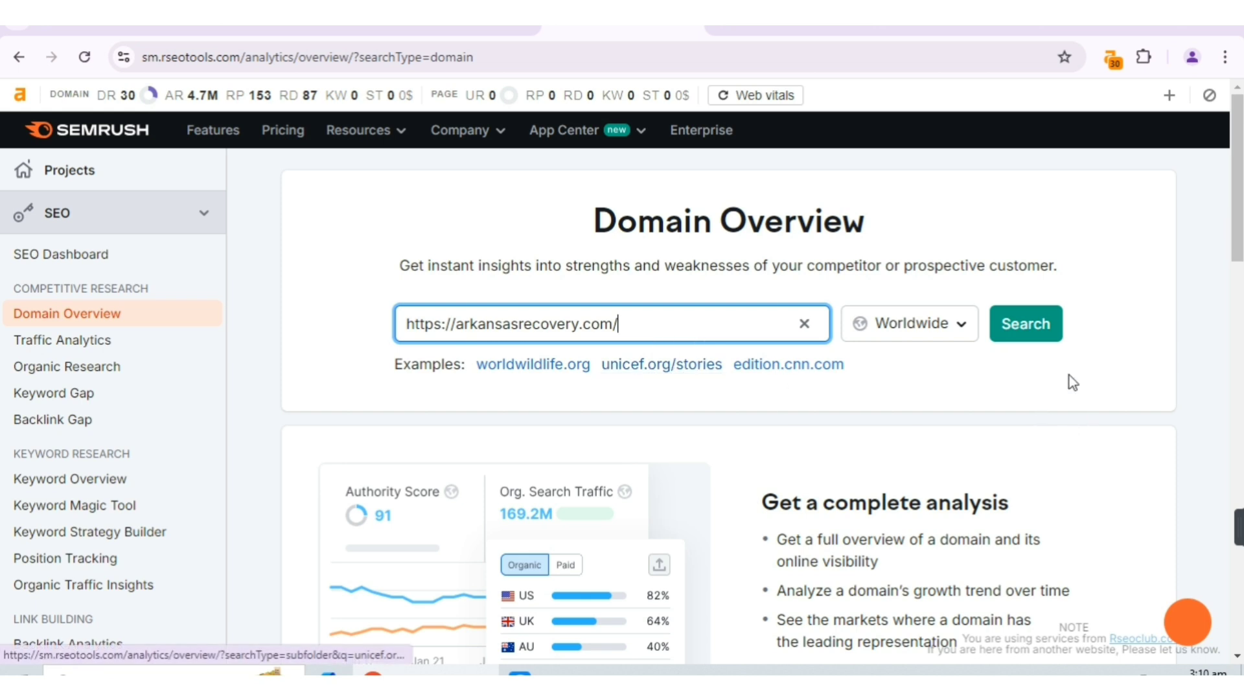
click(960, 332)
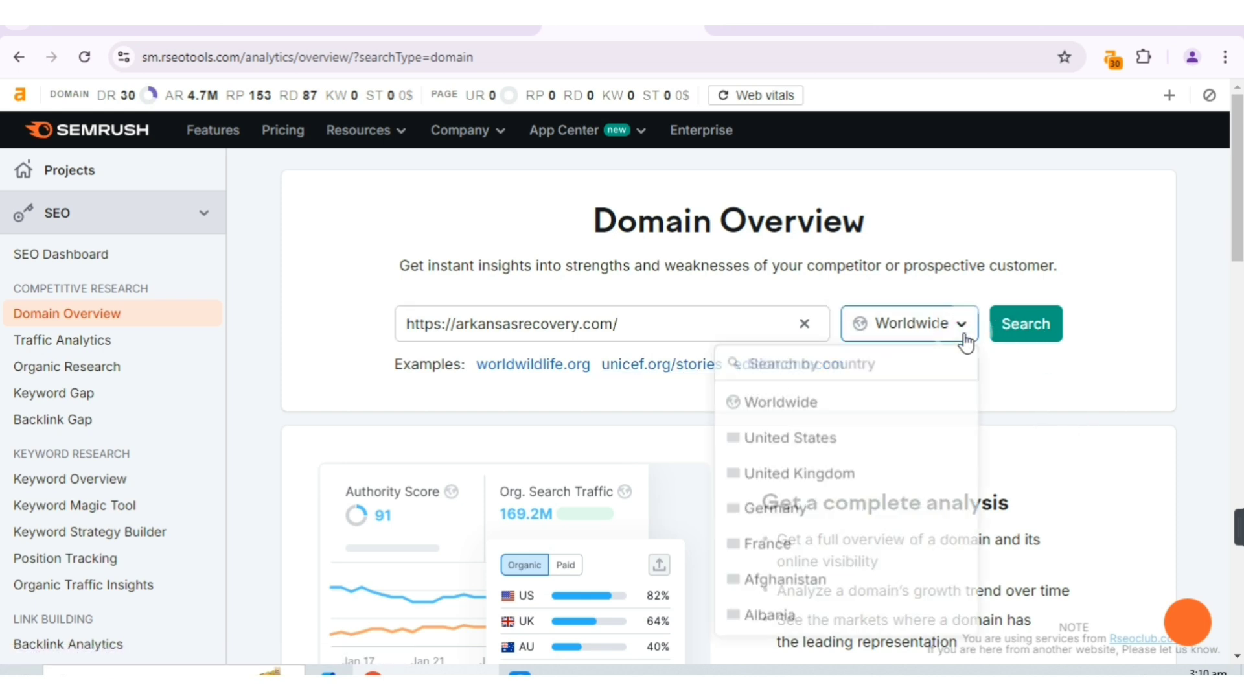
click(818, 443)
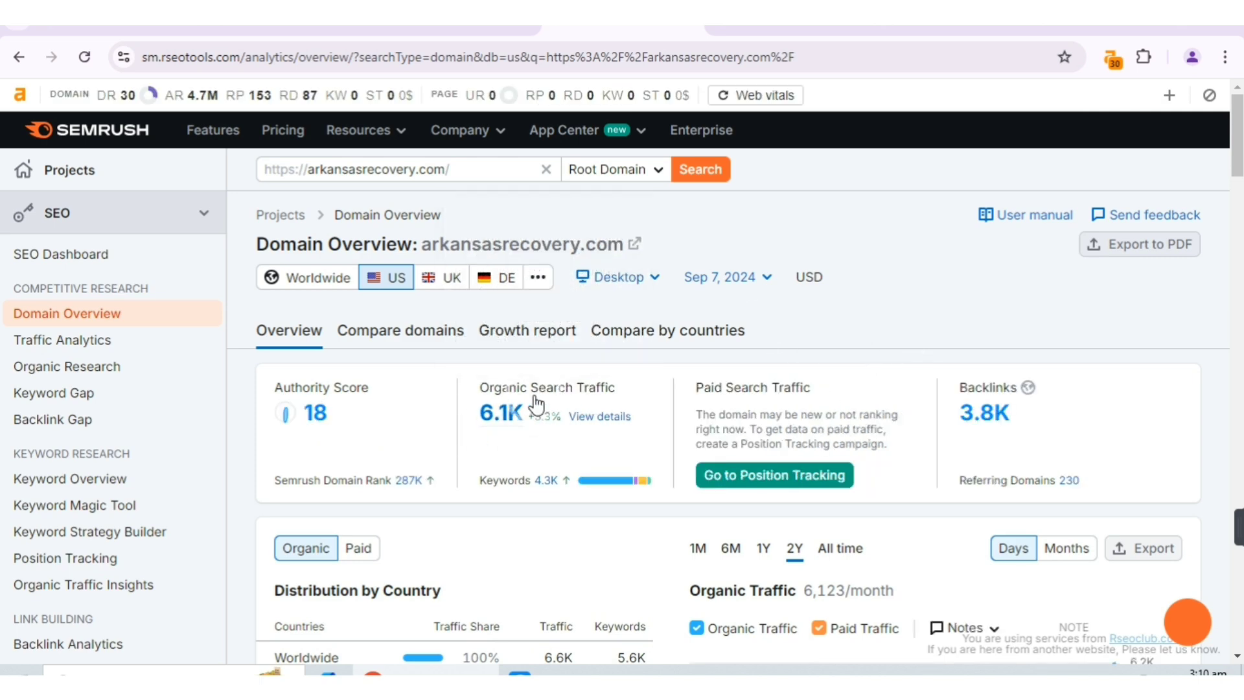
Review the domain's traffic and top organic keywords, and open their detailed Organic Research report.
scroll(598, 285, down, 7)
scroll(596, 280, down, 8)
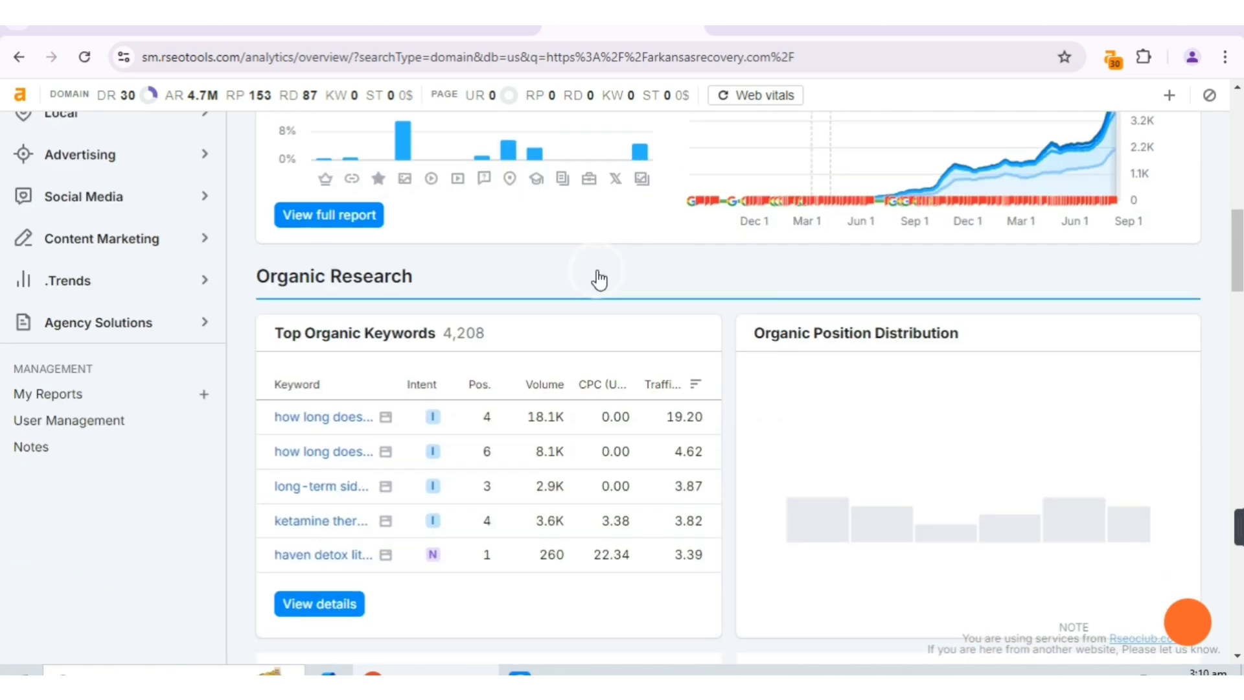
click(328, 428)
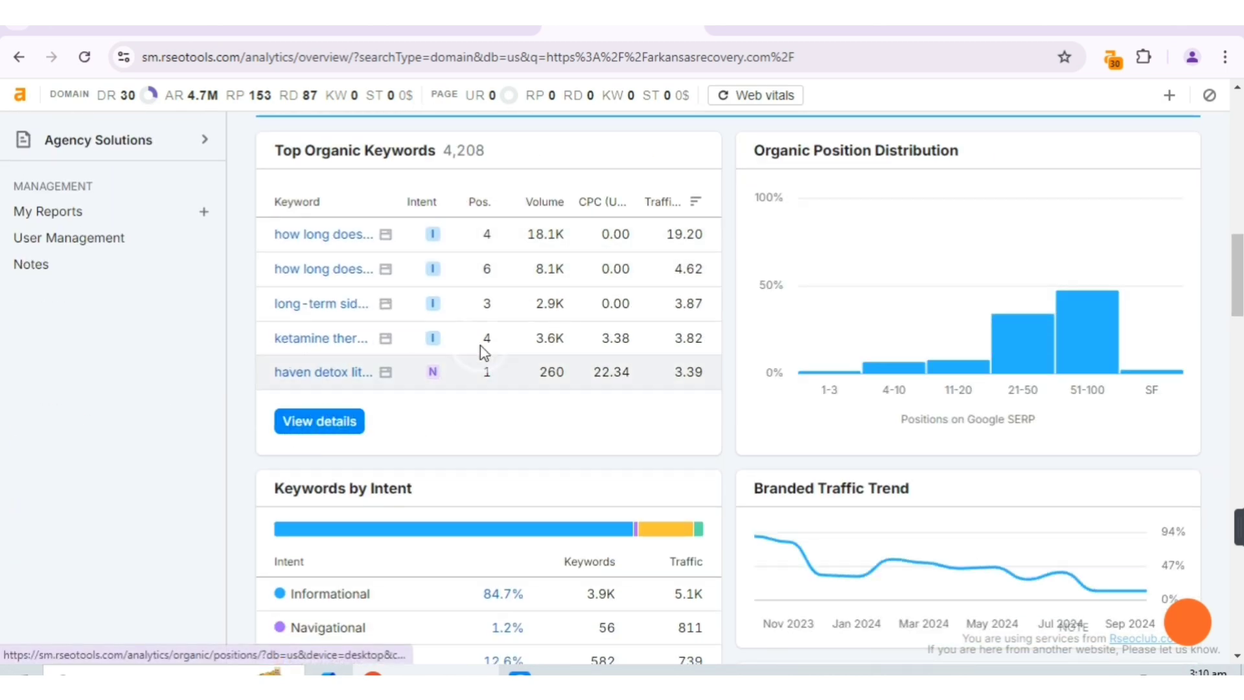
click(317, 422)
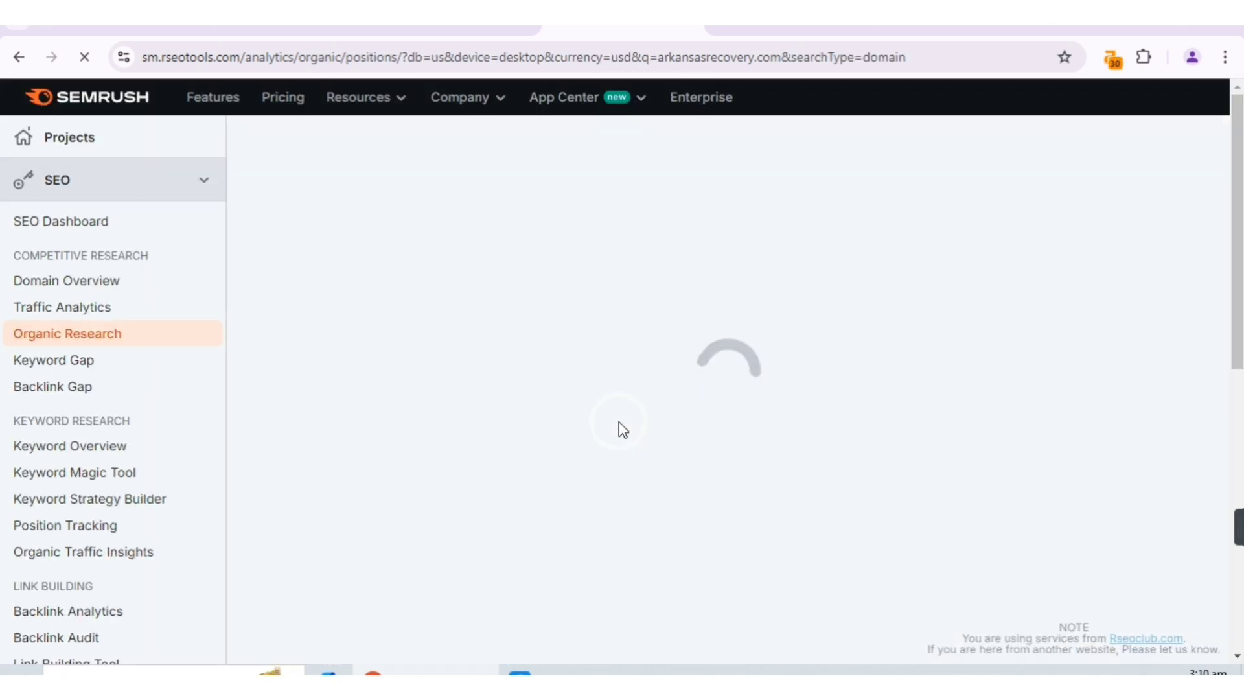
click(619, 422)
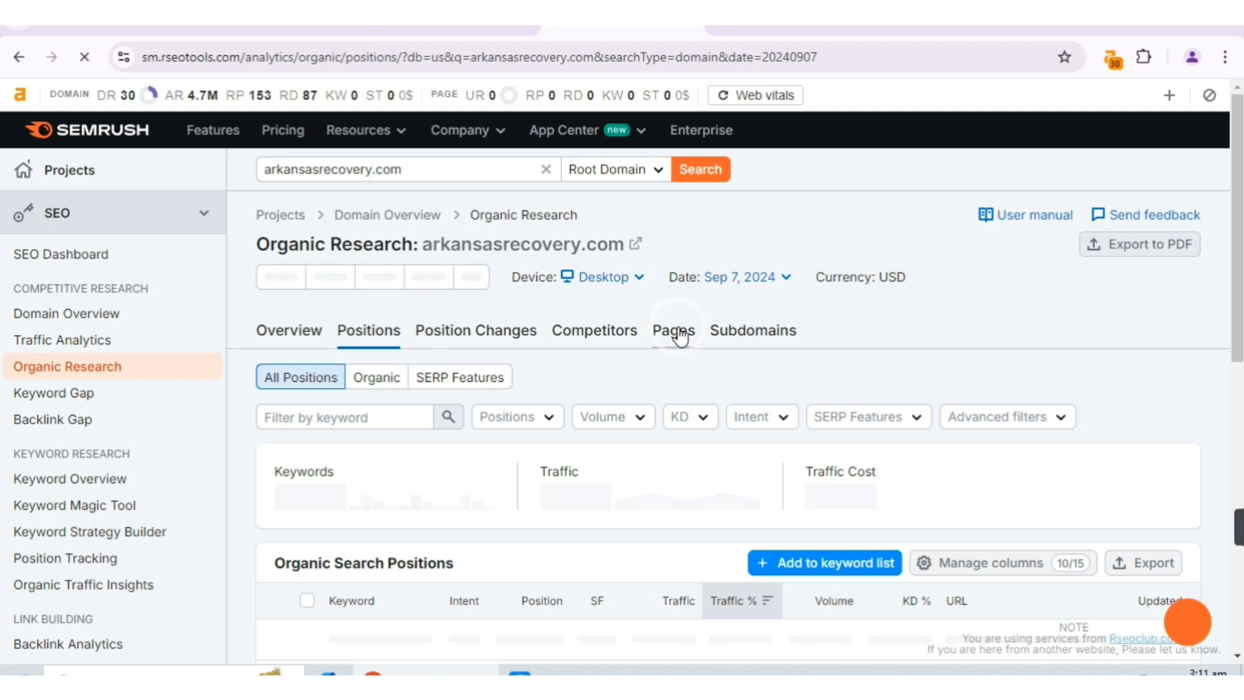
Show the domain's organic pages and check the traffic of the how-long-does-meth-stay-in-your-system page.
click(675, 332)
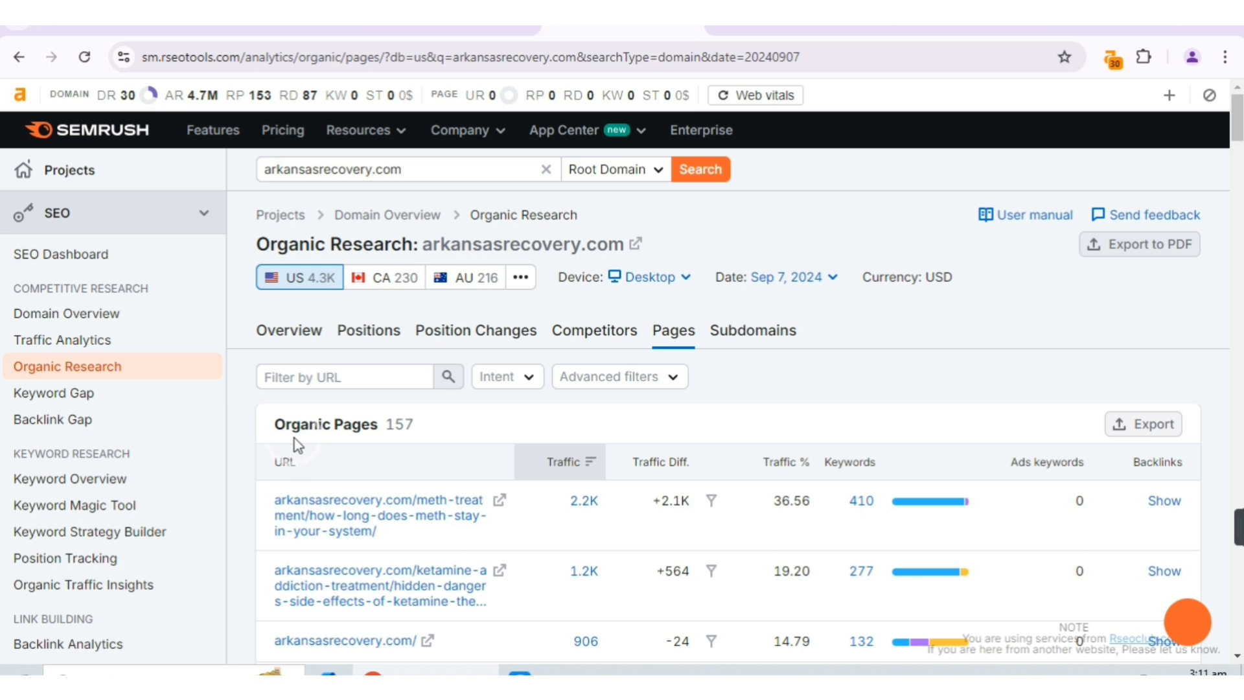
scroll(492, 429, down, 3)
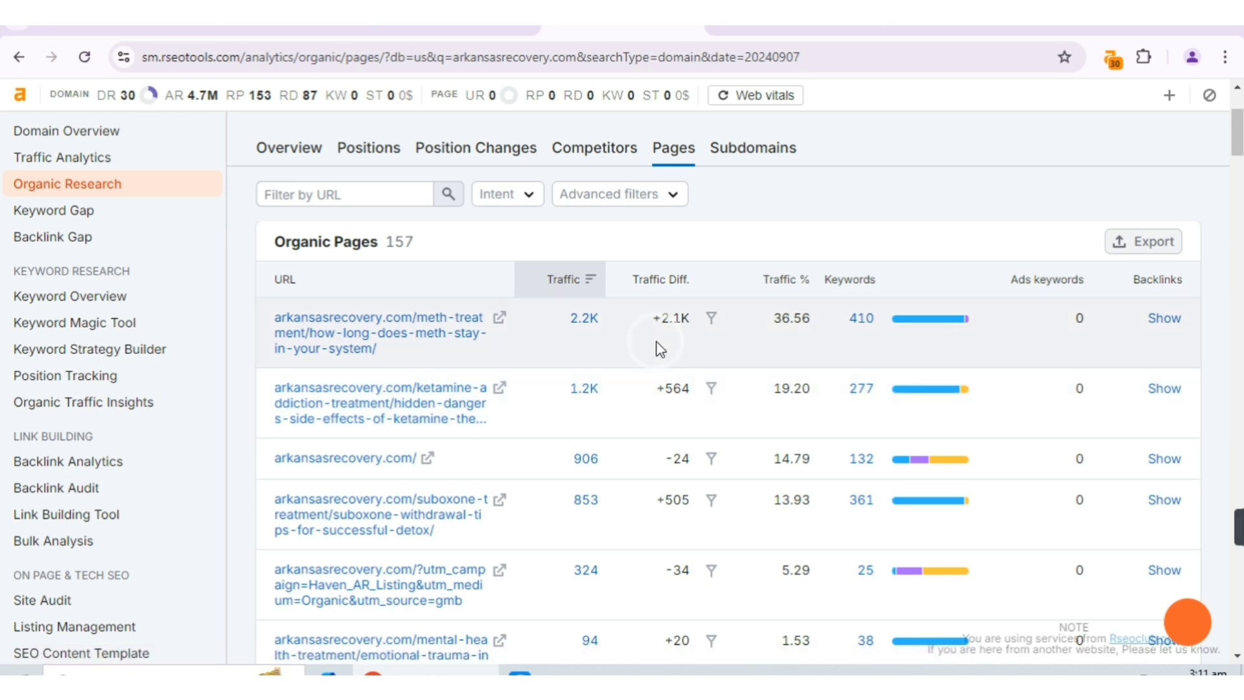
mouse_move(604, 345)
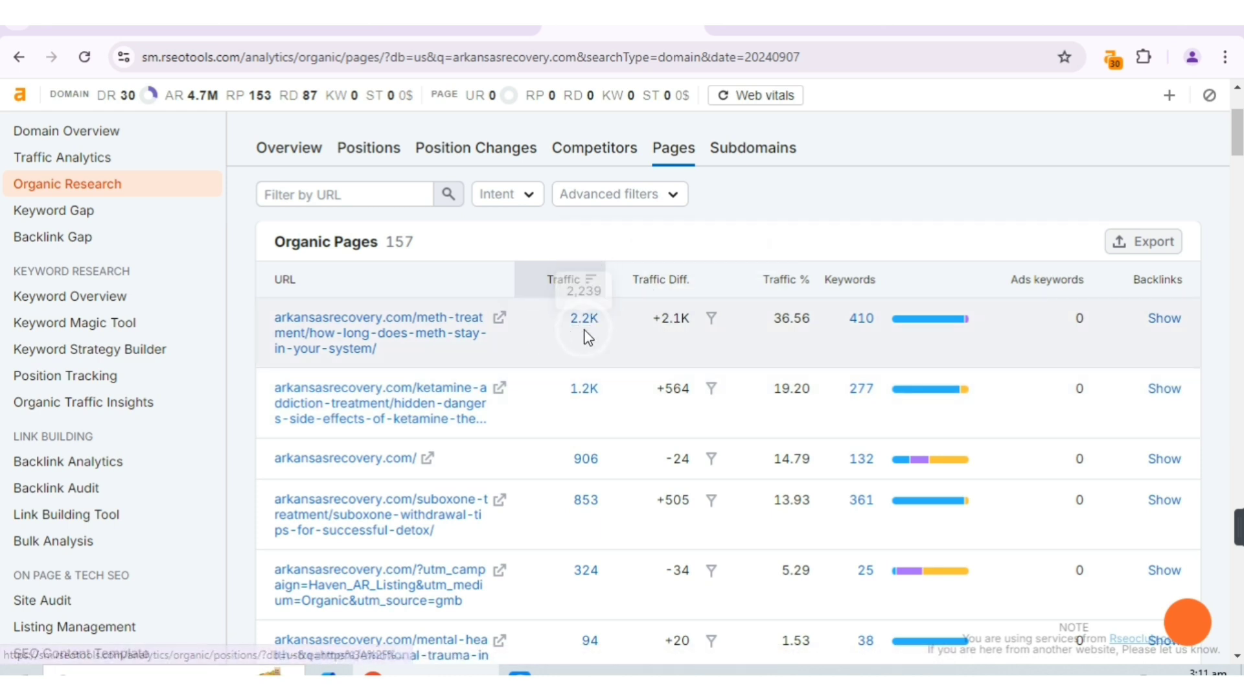
Open the meth article's own Organic Research overview in a new tab and examine its traffic, keyword trend and top keywords.
right_click(362, 315)
click(394, 334)
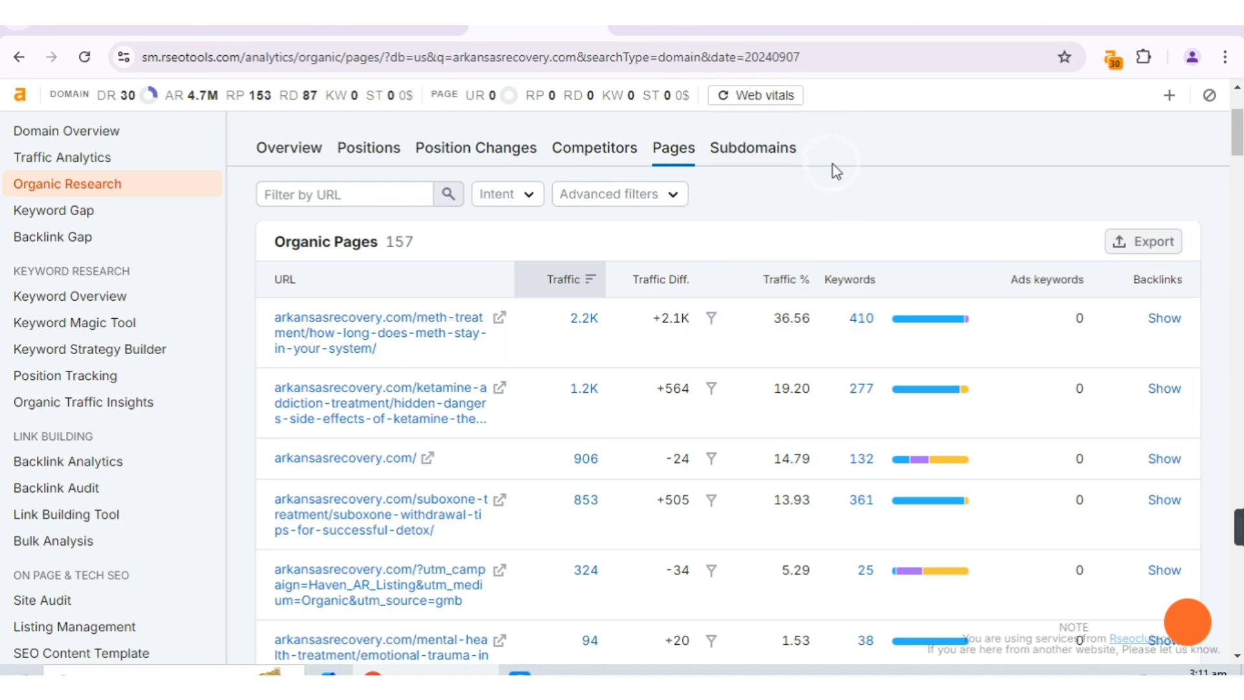
click(333, 333)
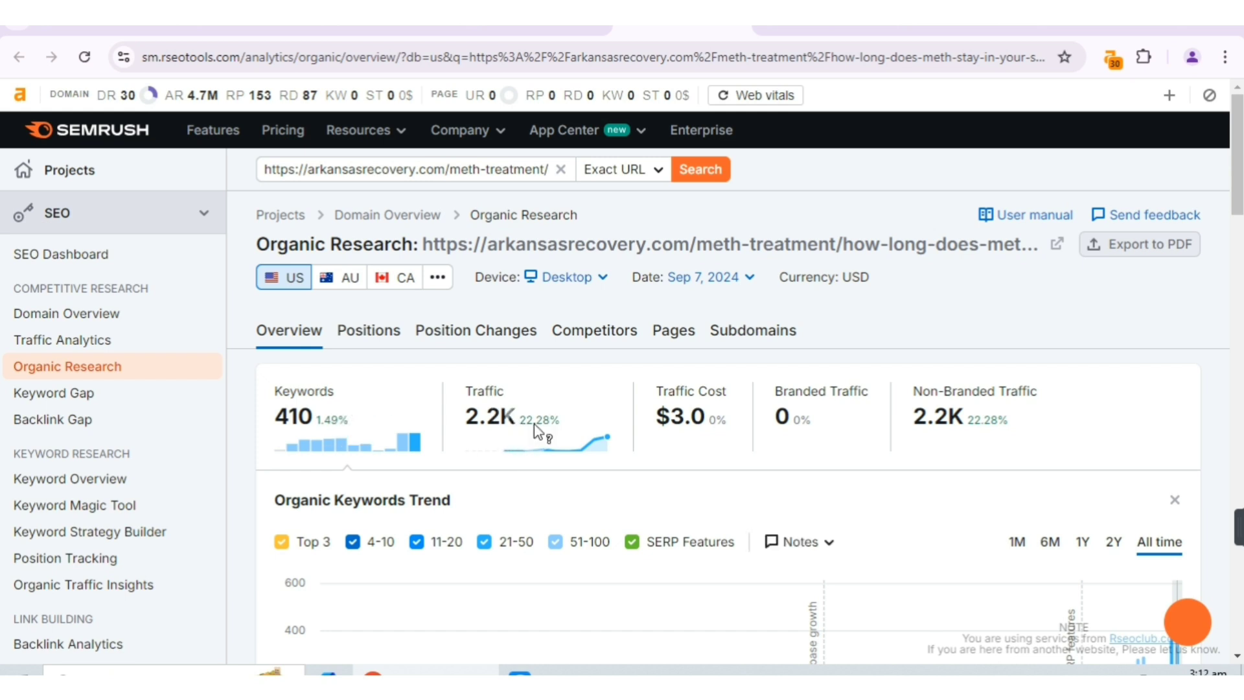
mouse_move(537, 430)
scroll(555, 452, down, 10)
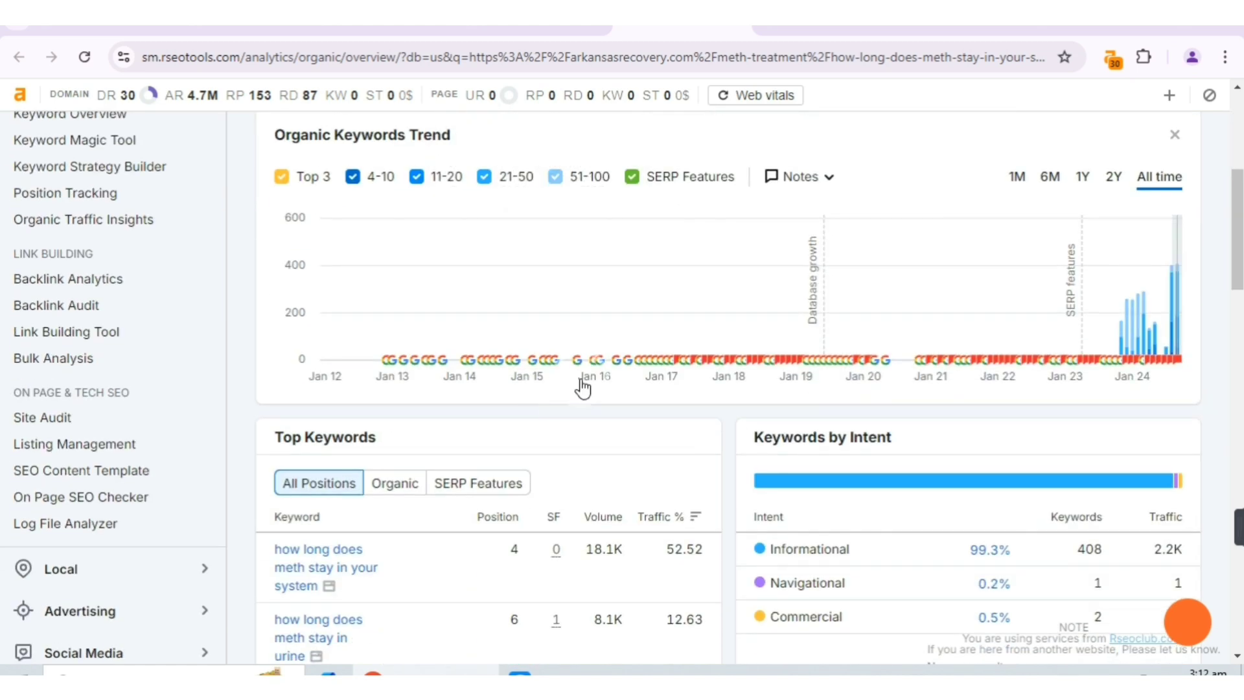
scroll(591, 367, down, 4)
Open the full organic search positions of the meth article, glance back at the Google results and return to the report.
click(366, 389)
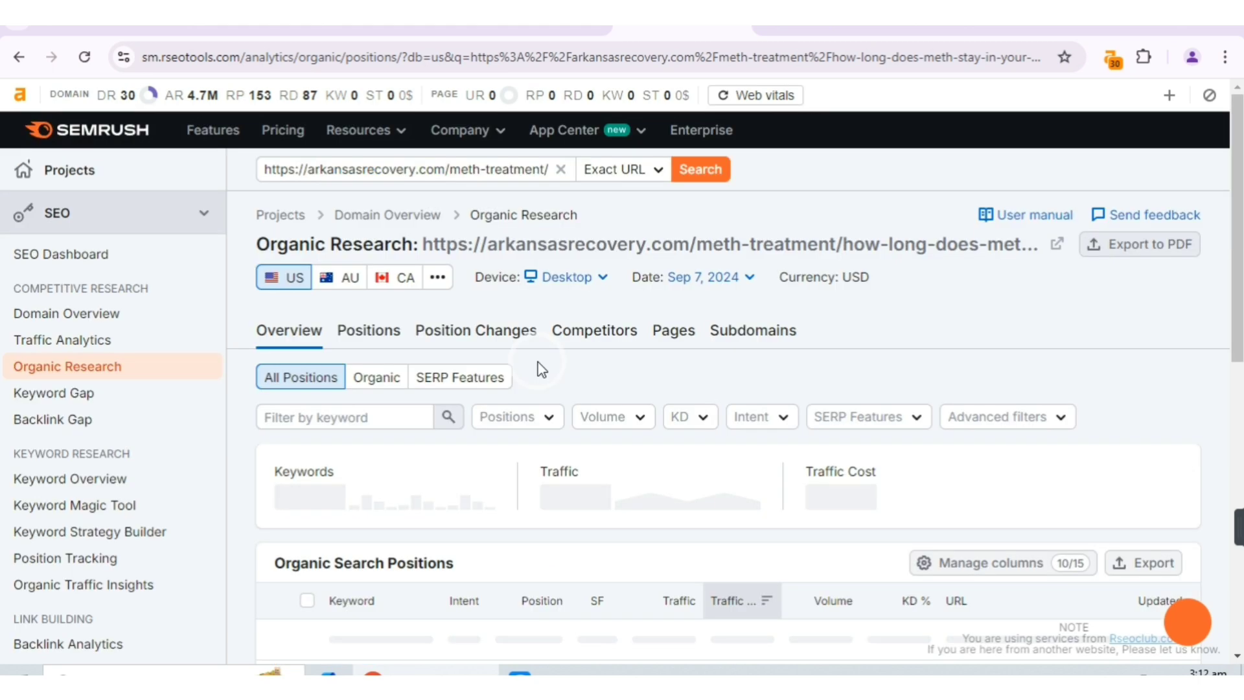
scroll(535, 361, down, 8)
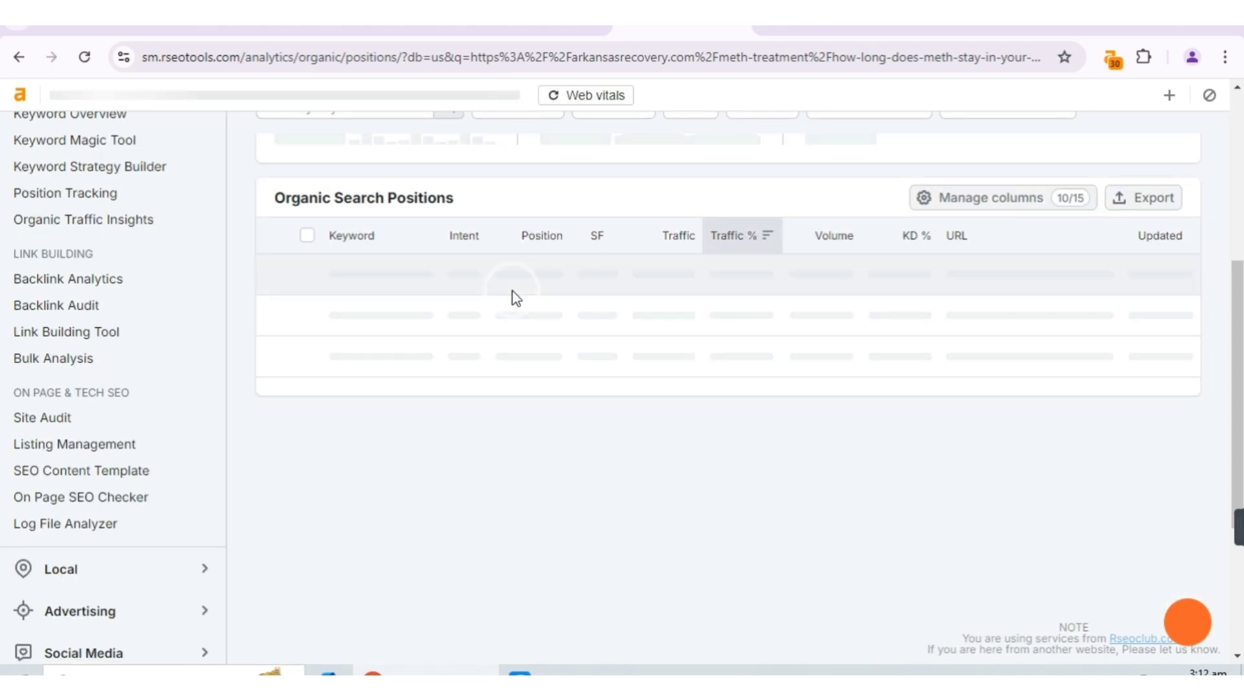
scroll(578, 246, up, 4)
scroll(578, 246, down, 4)
scroll(578, 246, up, 4)
scroll(579, 248, down, 3)
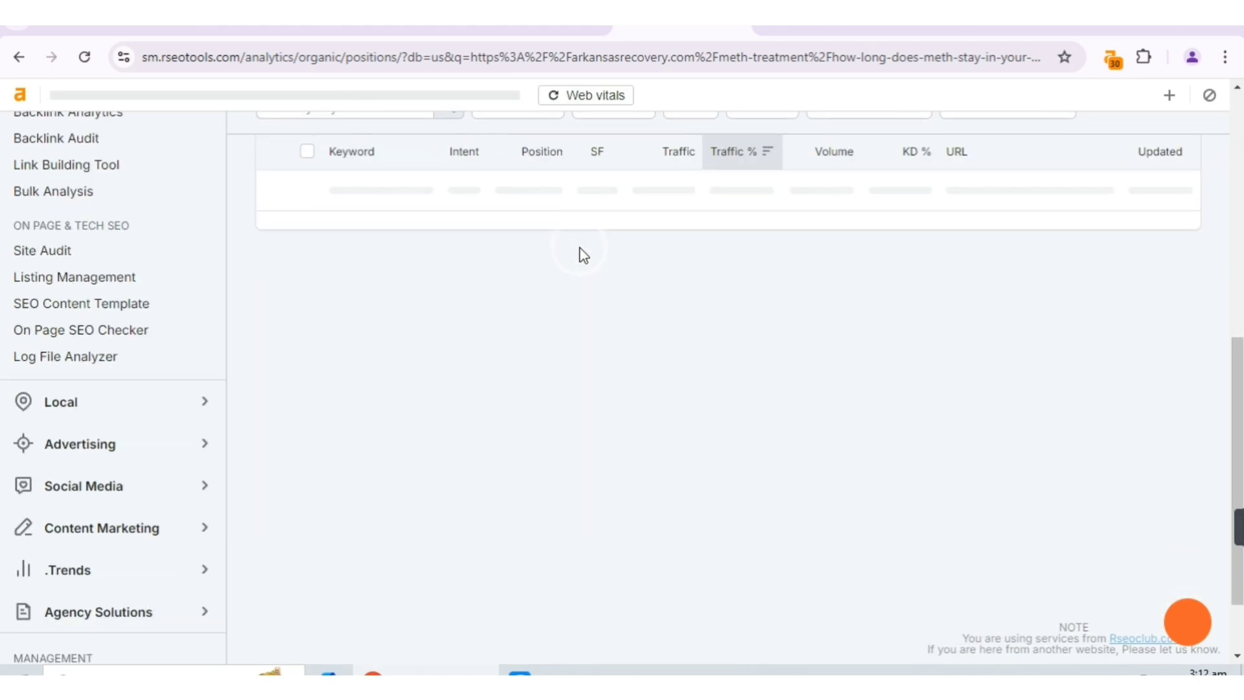
scroll(580, 249, up, 3)
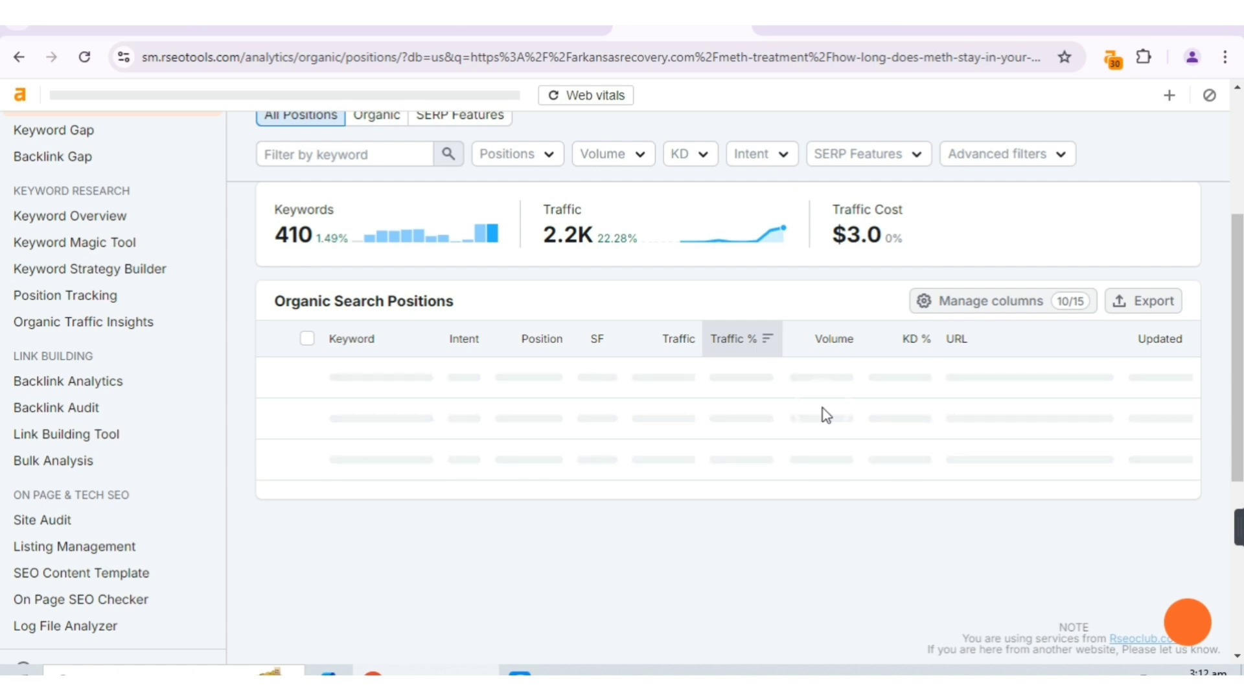
scroll(823, 408, up, 5)
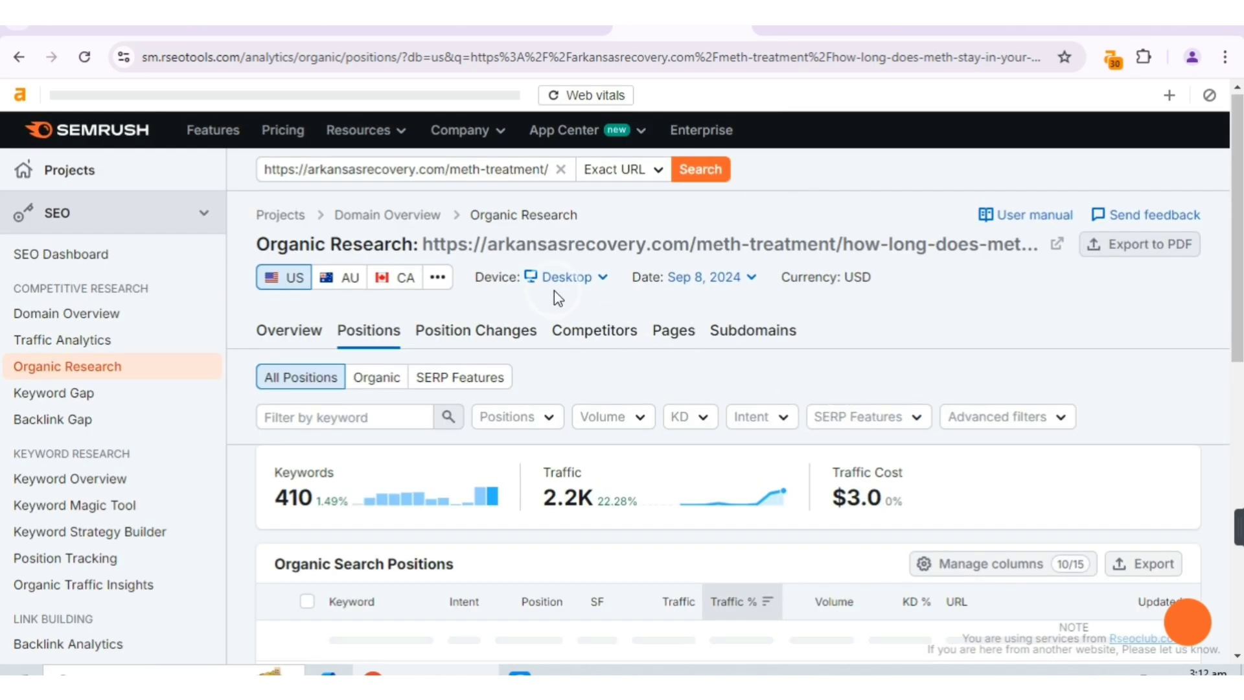
click(810, 23)
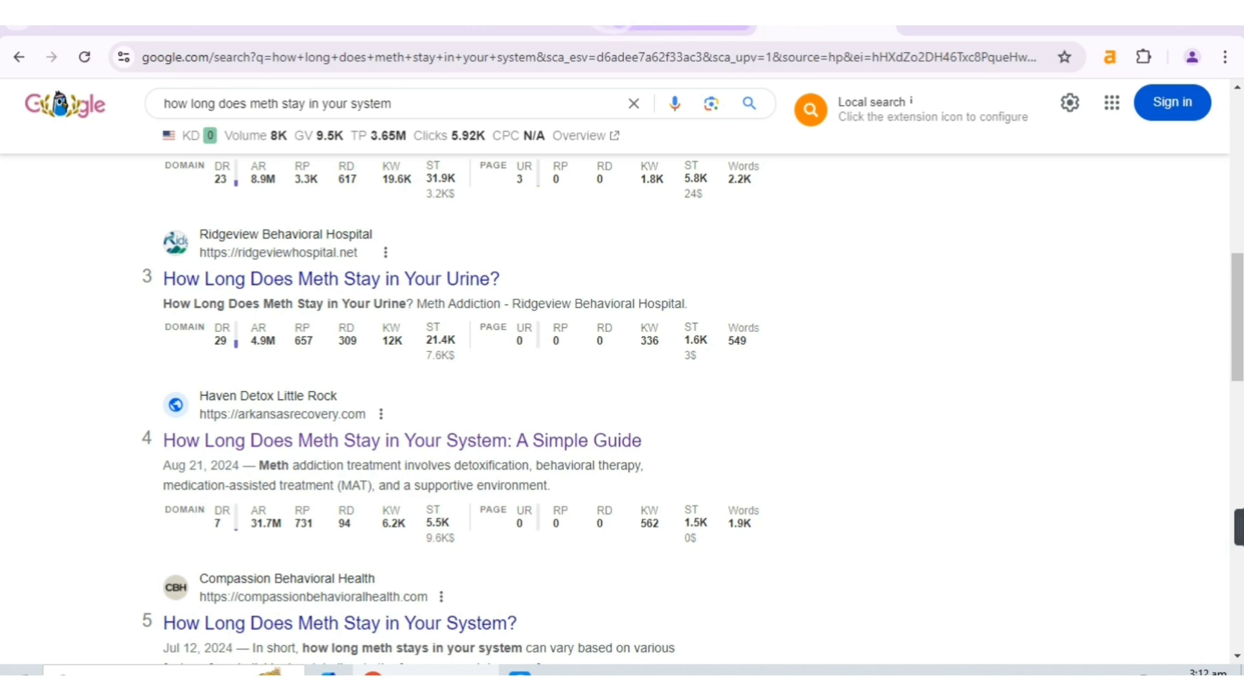
click(688, 27)
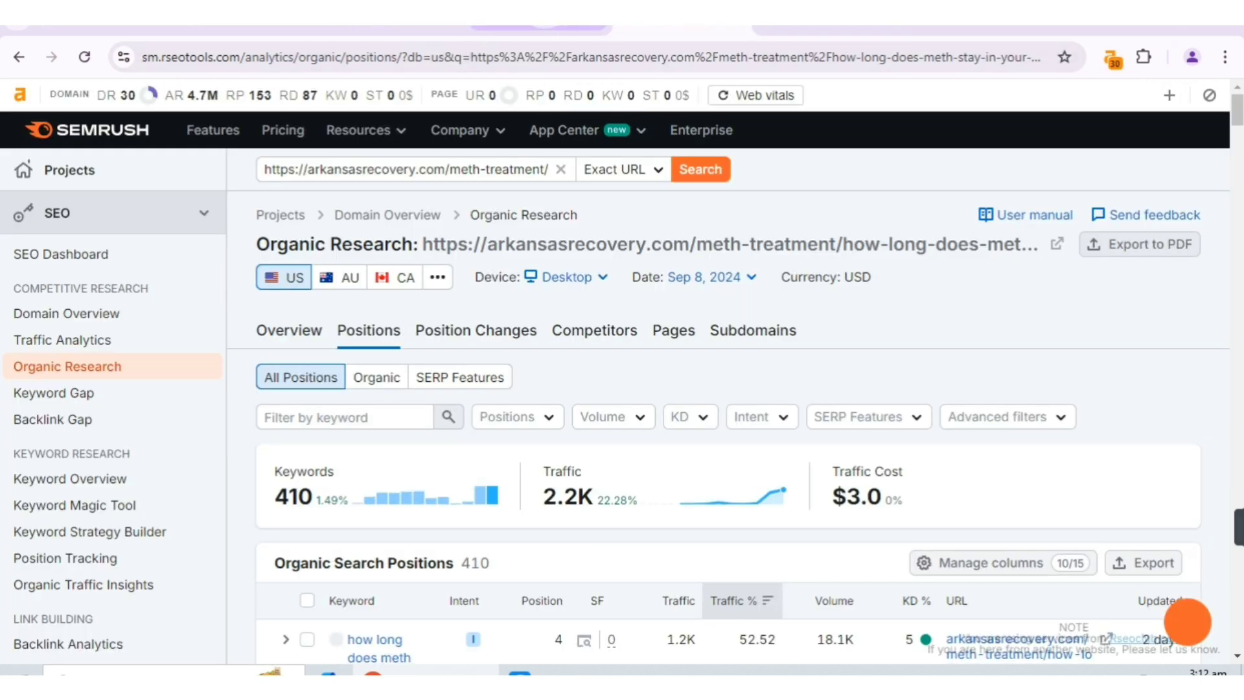
Export all organic search positions of the meth article as an Excel file and check the download.
click(548, 27)
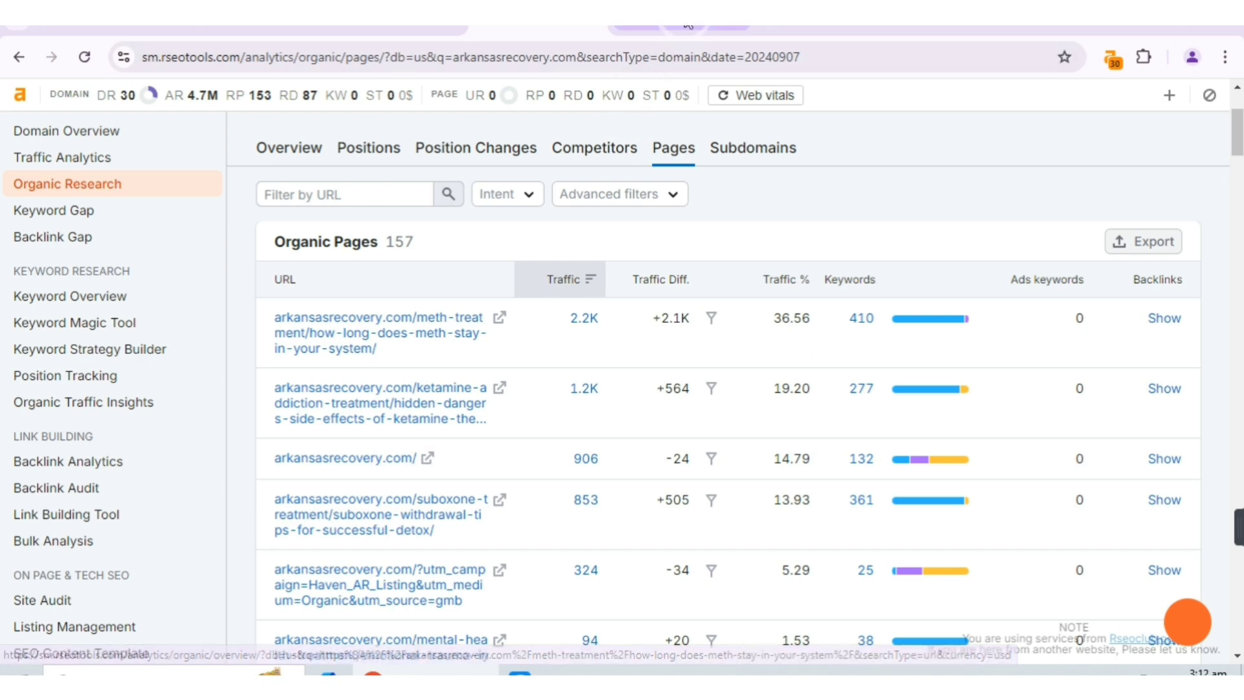
scroll(491, 423, down, 4)
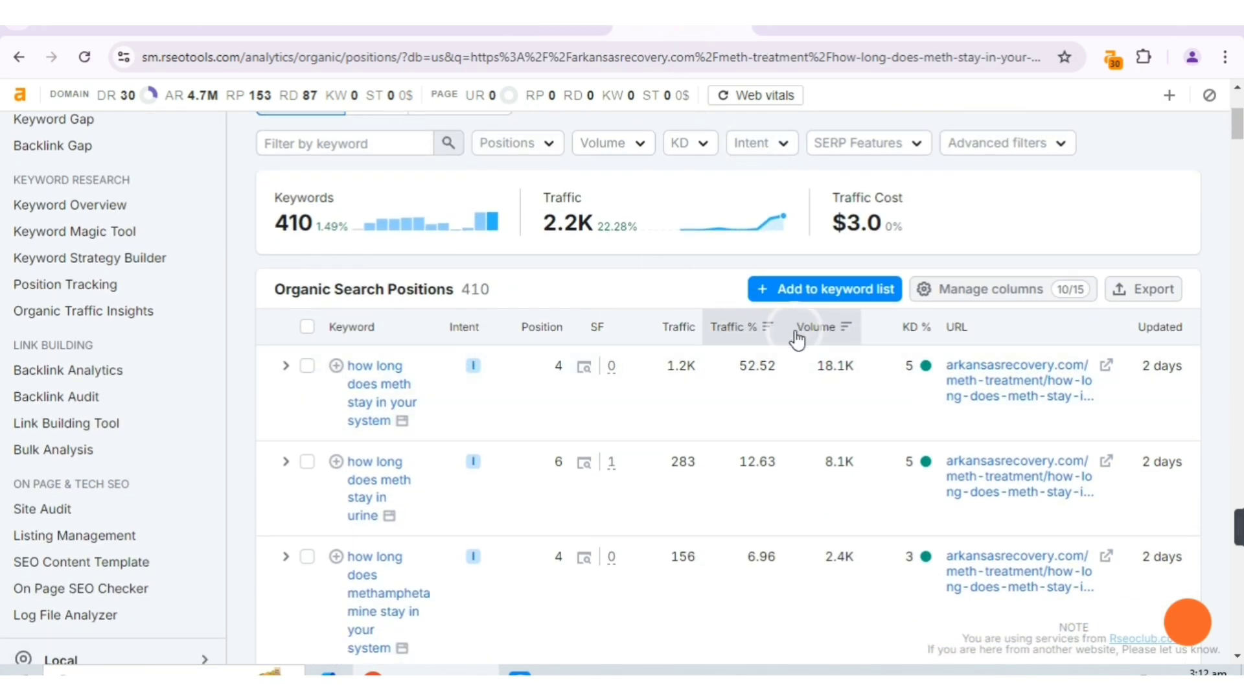
click(1149, 299)
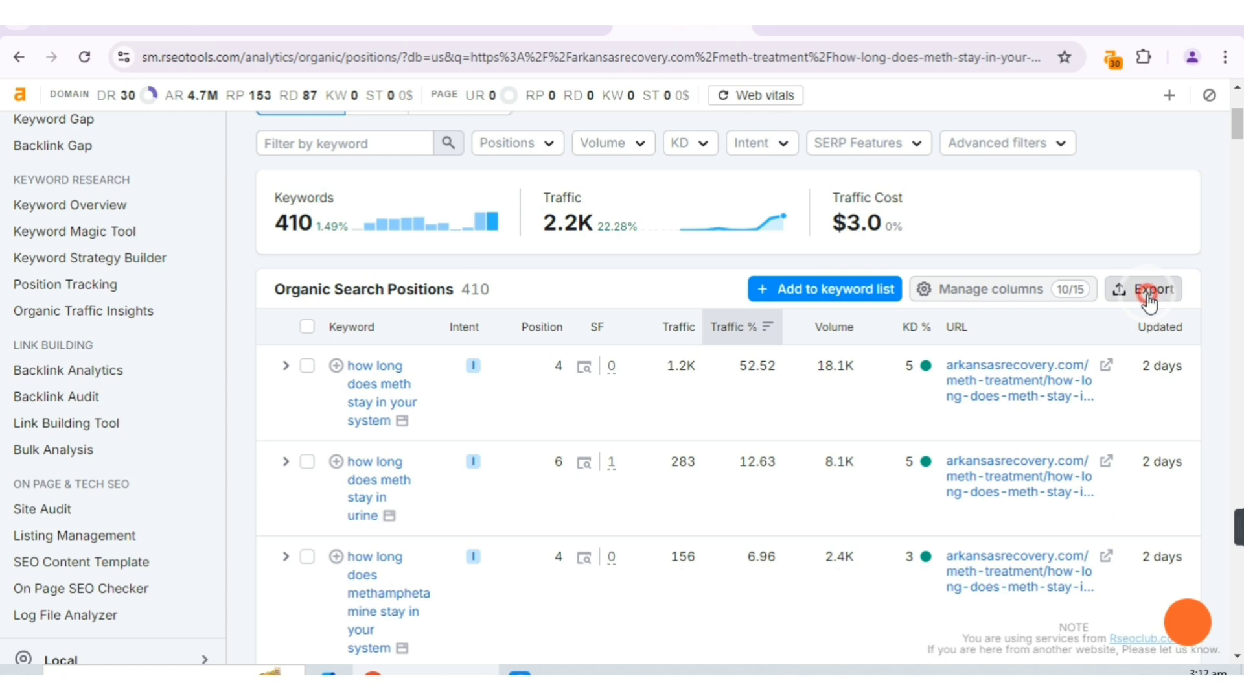
click(950, 461)
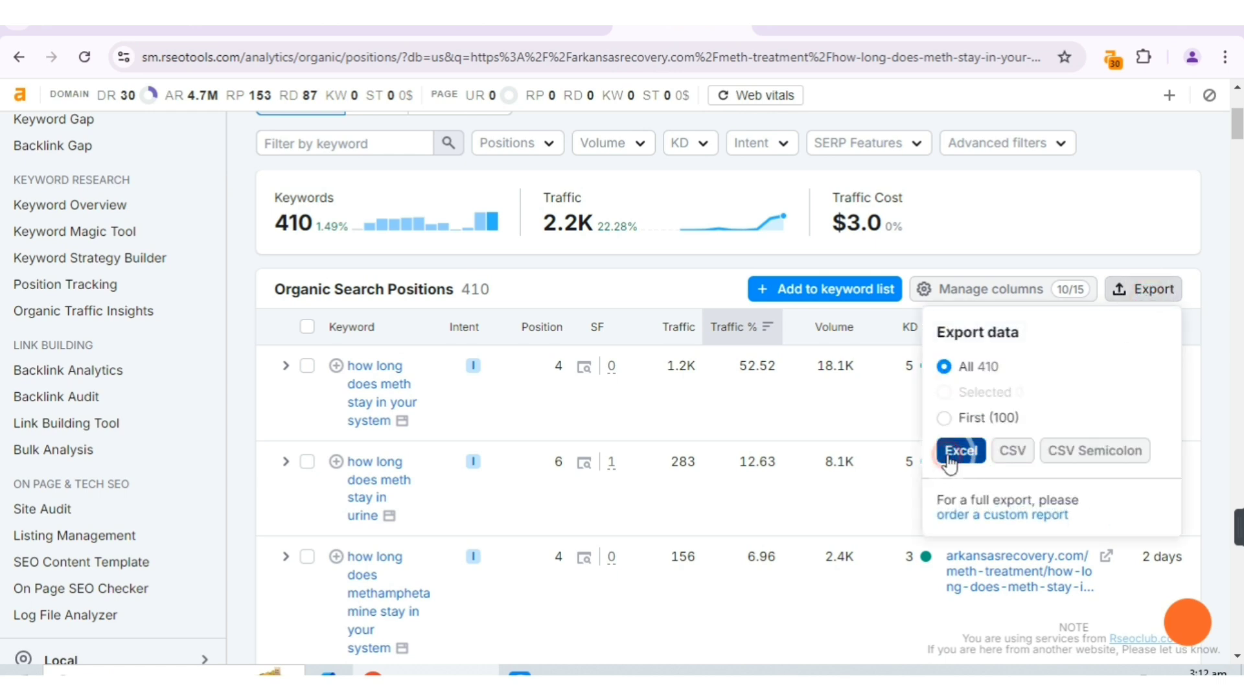
click(765, 442)
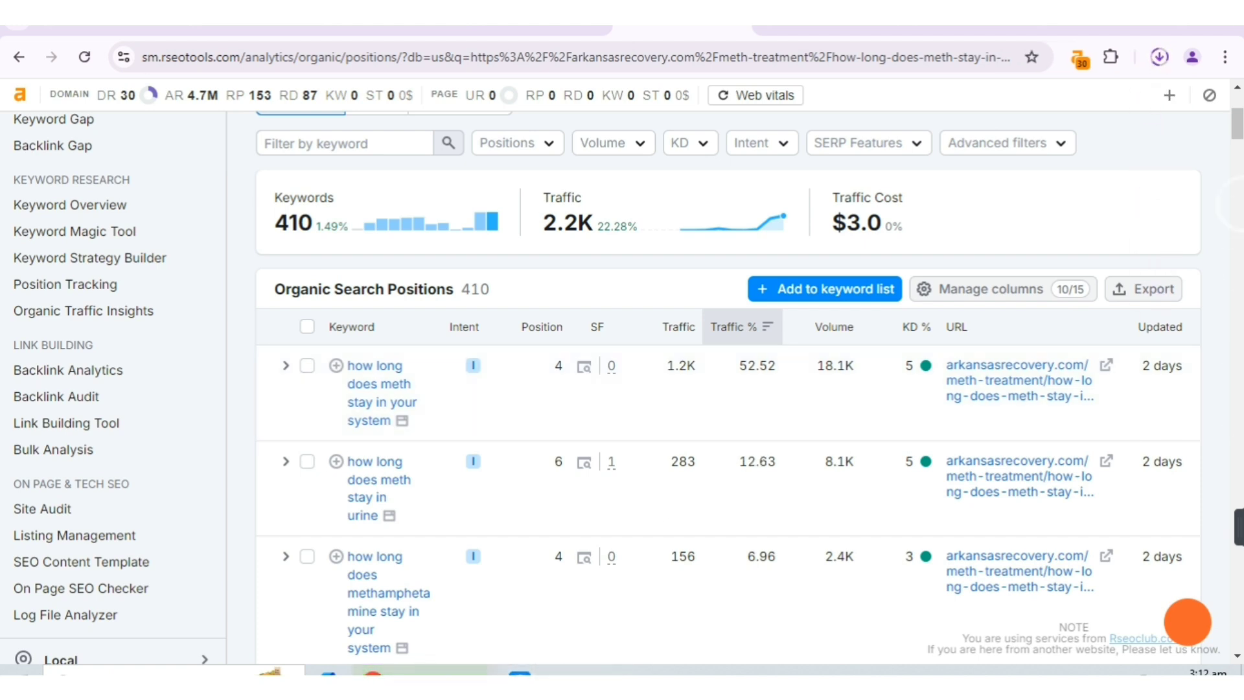
click(1162, 63)
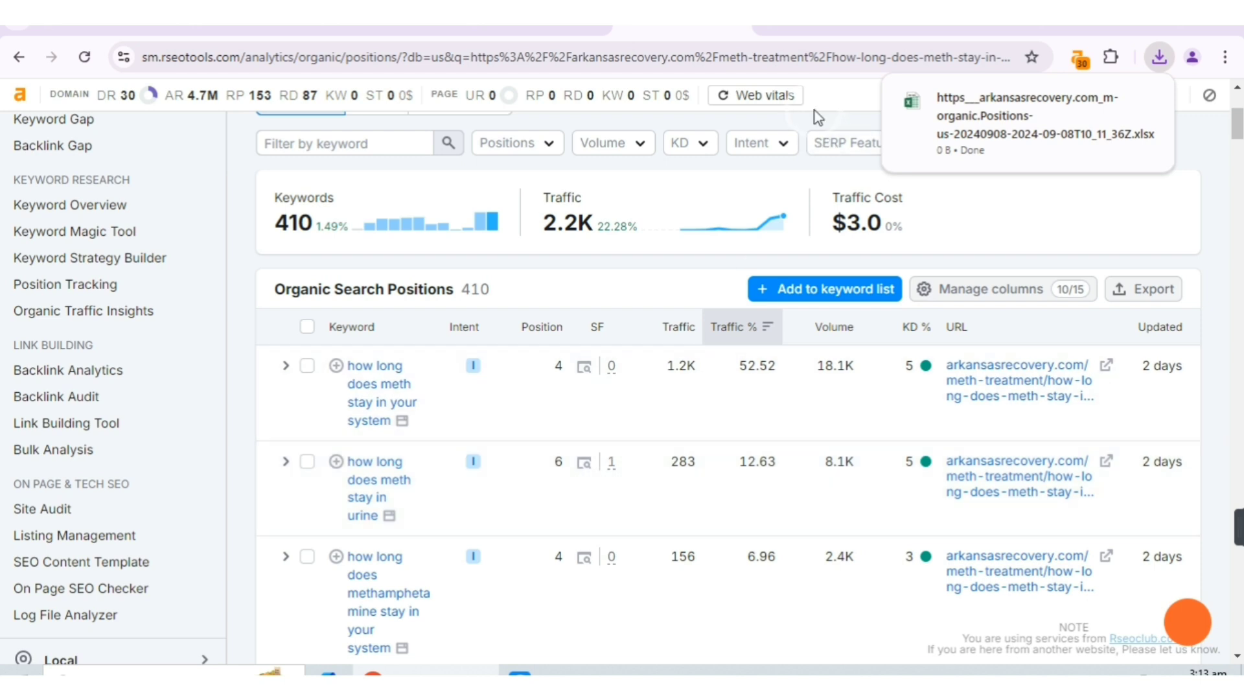
Return to the domain's organic pages and open the Organic Research overview of the hidden-dangers-side-effects-of-ketamine-therapy page in a new tab.
click(806, 26)
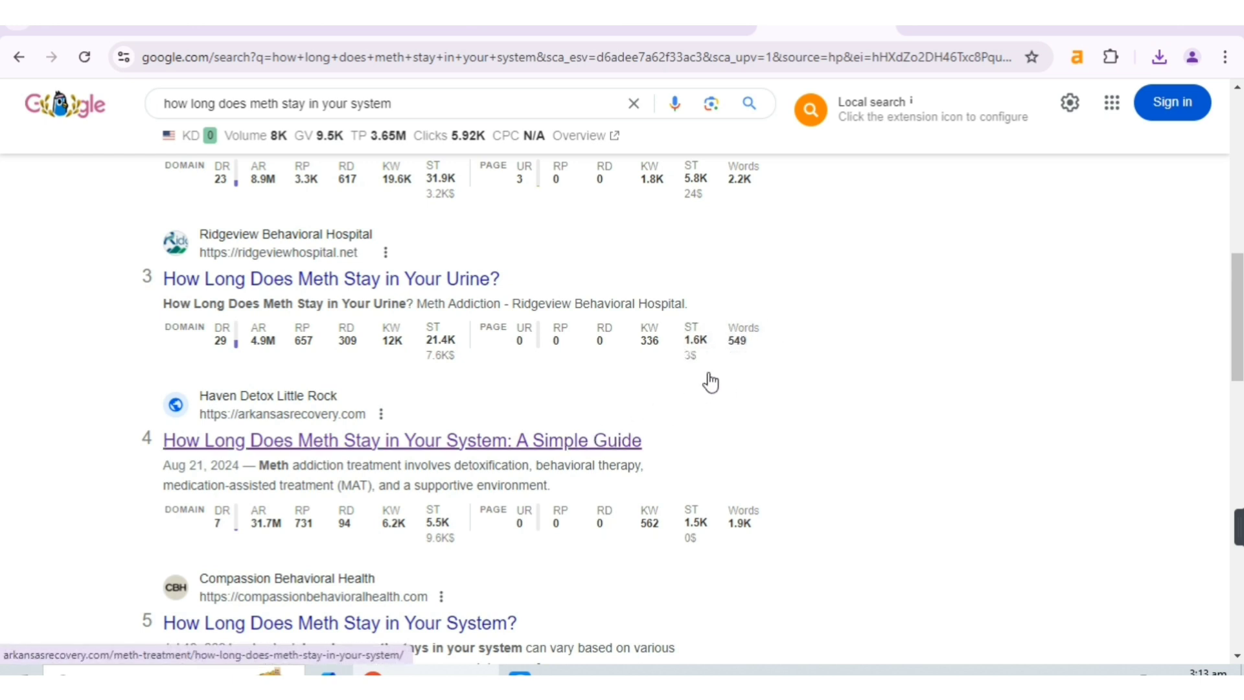
click(541, 29)
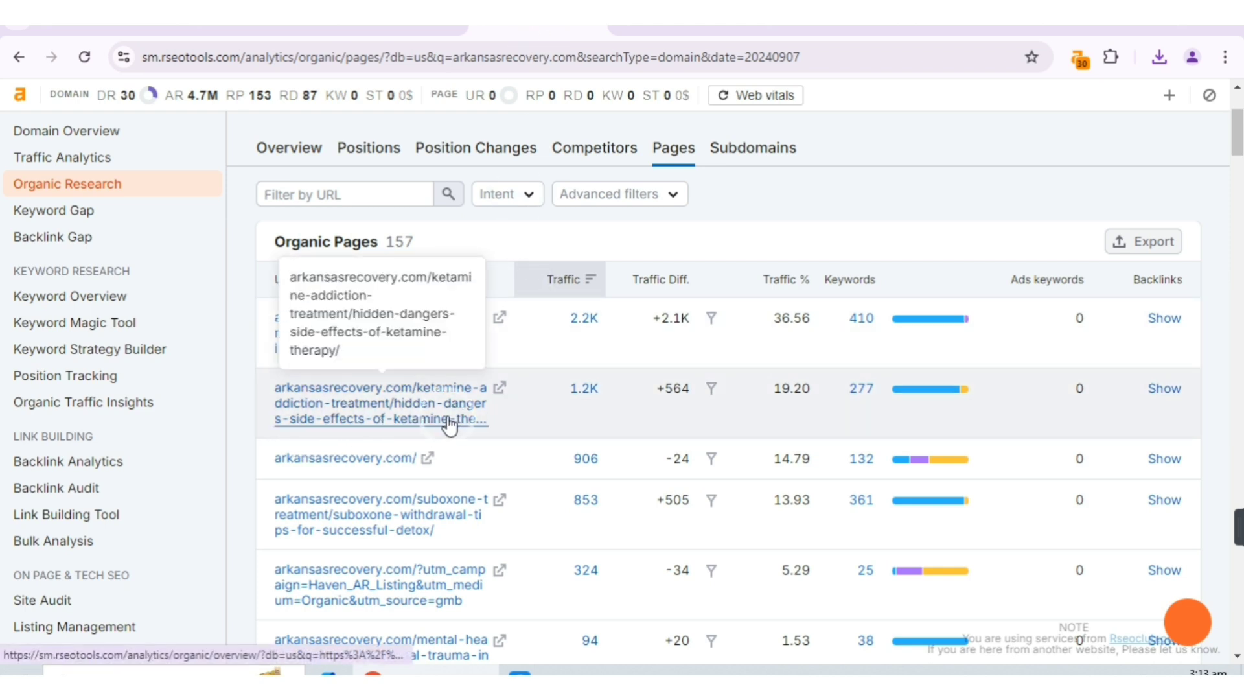
right_click(432, 388)
click(480, 410)
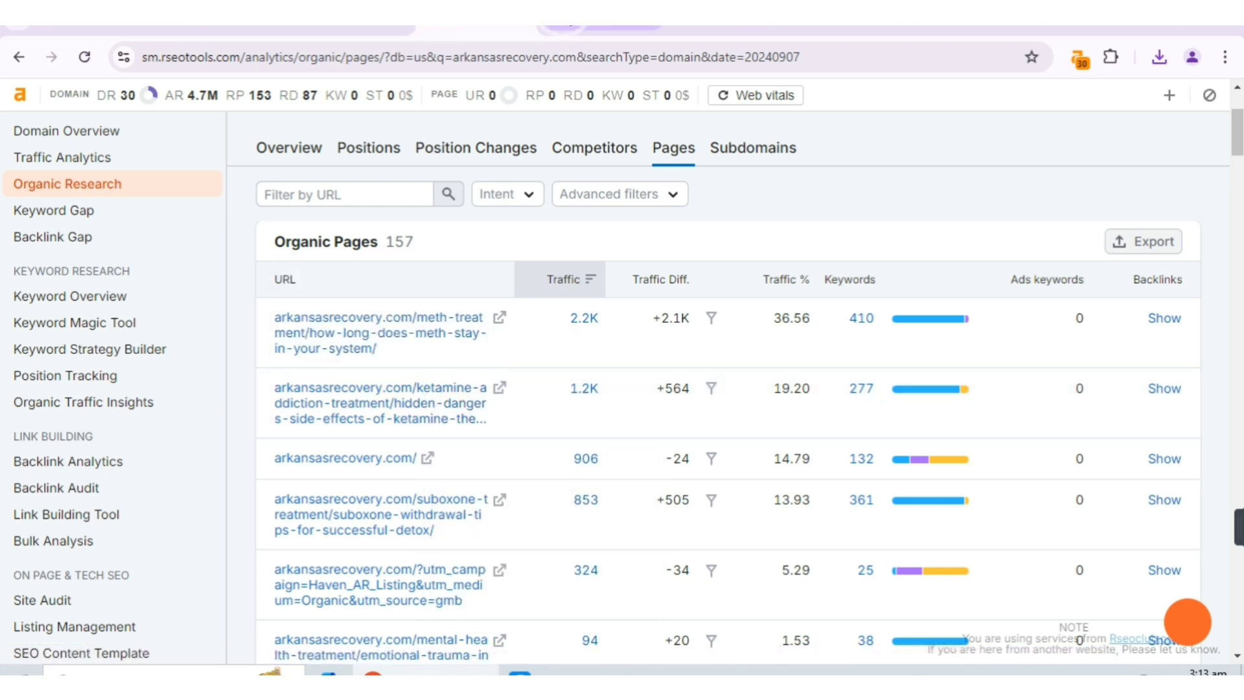
click(593, 29)
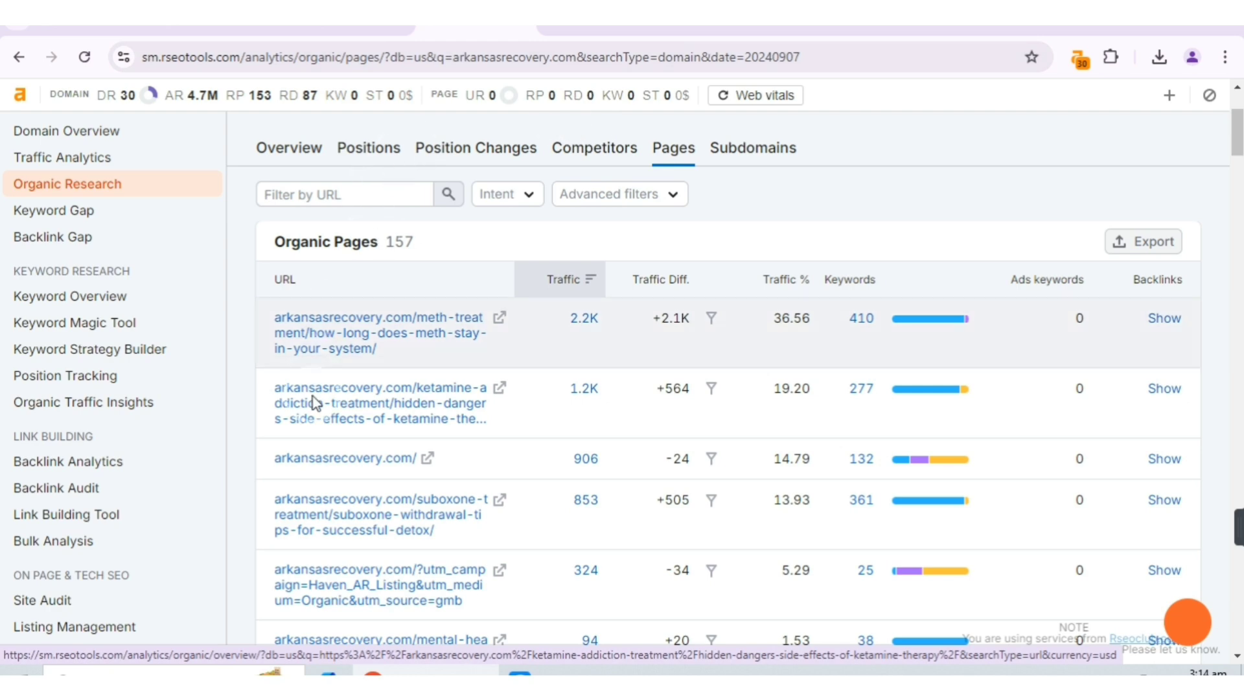
click(360, 420)
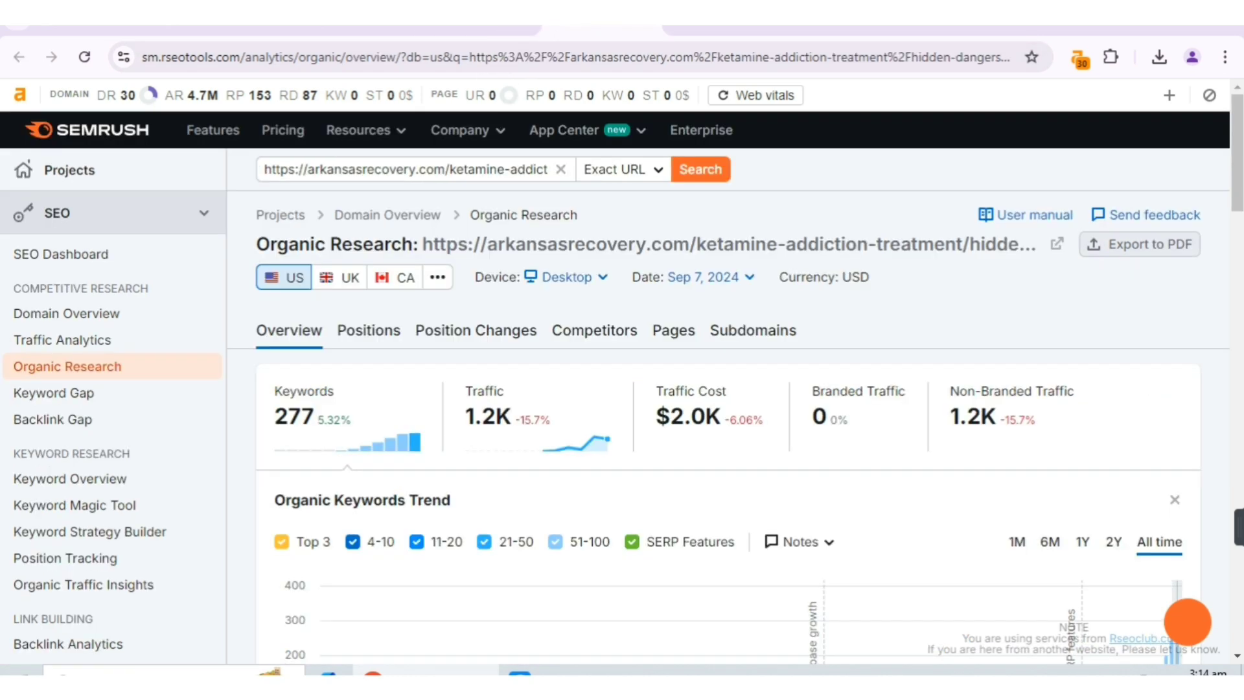
Review the ketamine article's traffic, keyword trend and top keywords, and open its full organic search positions.
scroll(679, 460, down, 3)
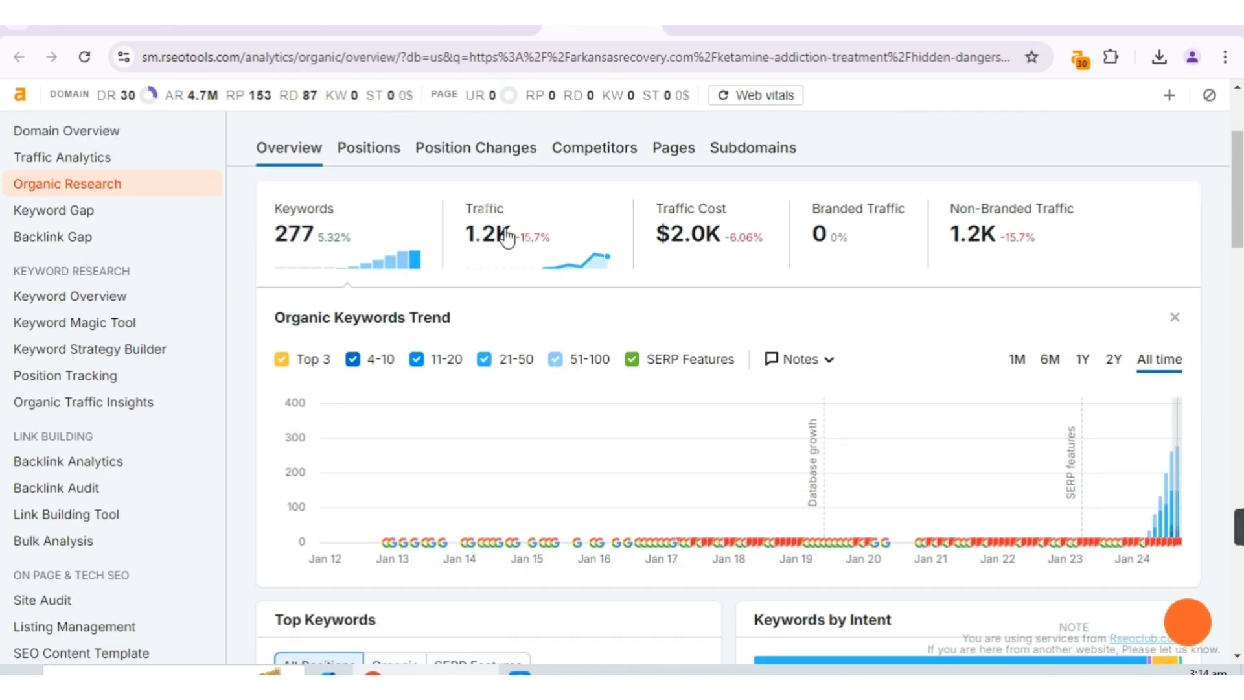
scroll(547, 262, down, 5)
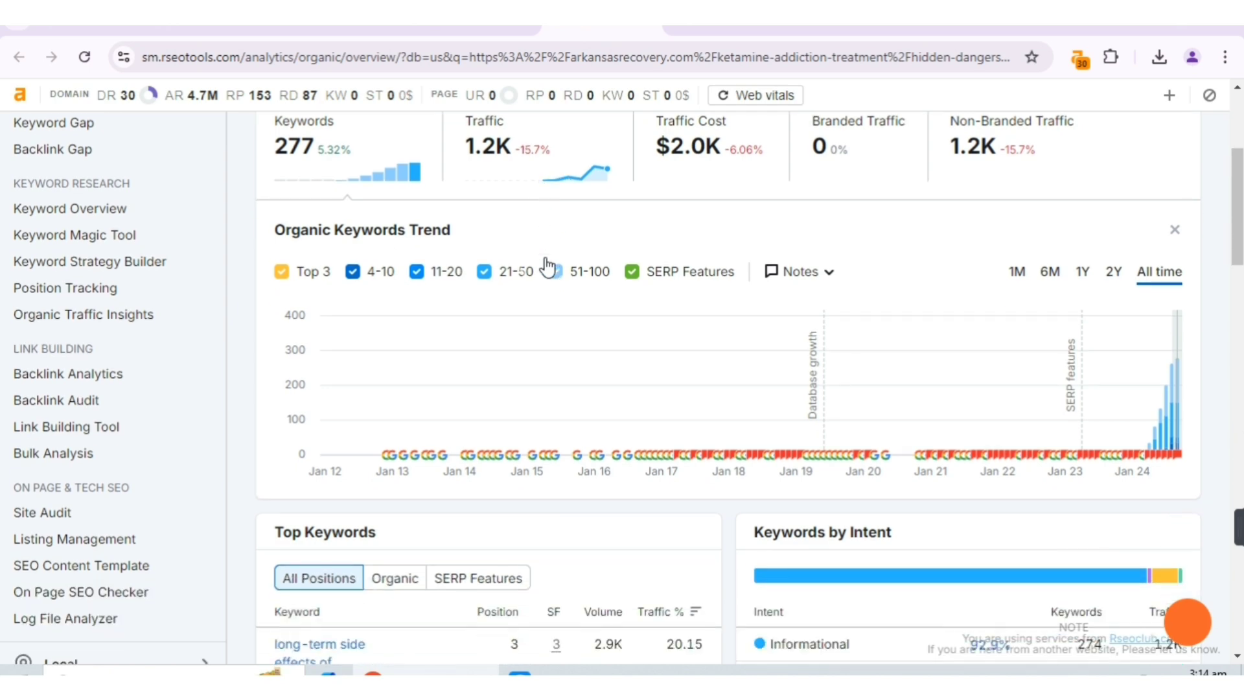
scroll(545, 259, down, 5)
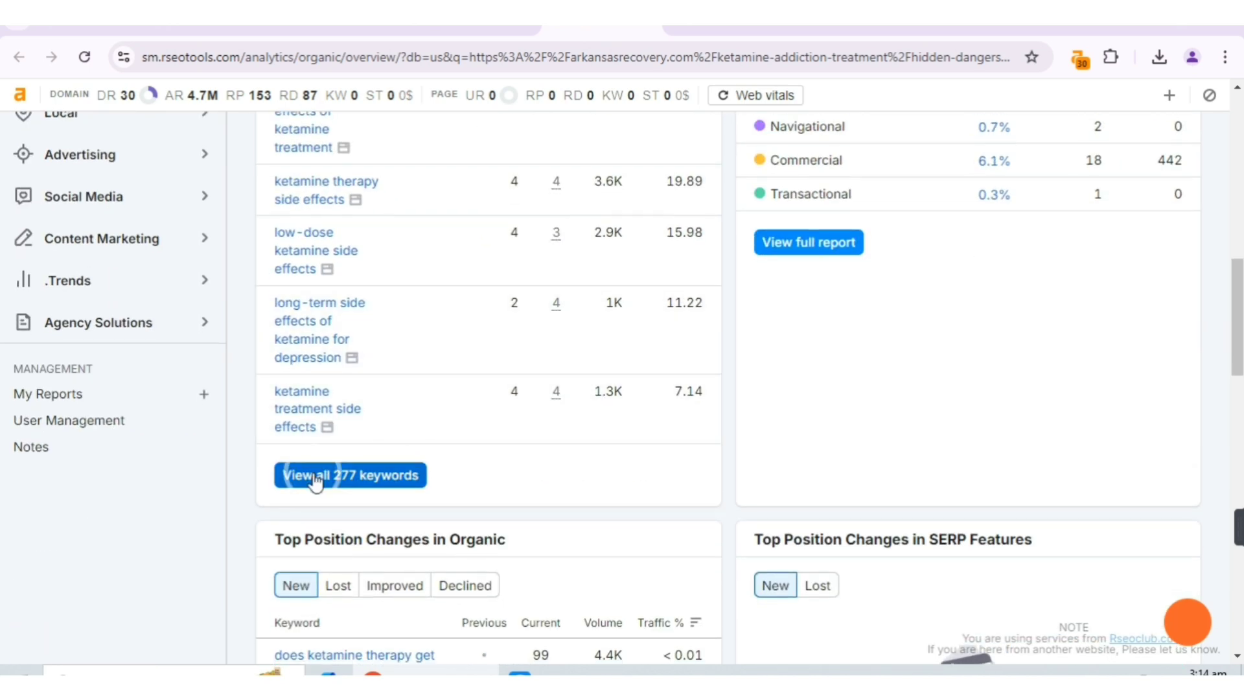
scroll(504, 451, up, 3)
scroll(507, 457, down, 1)
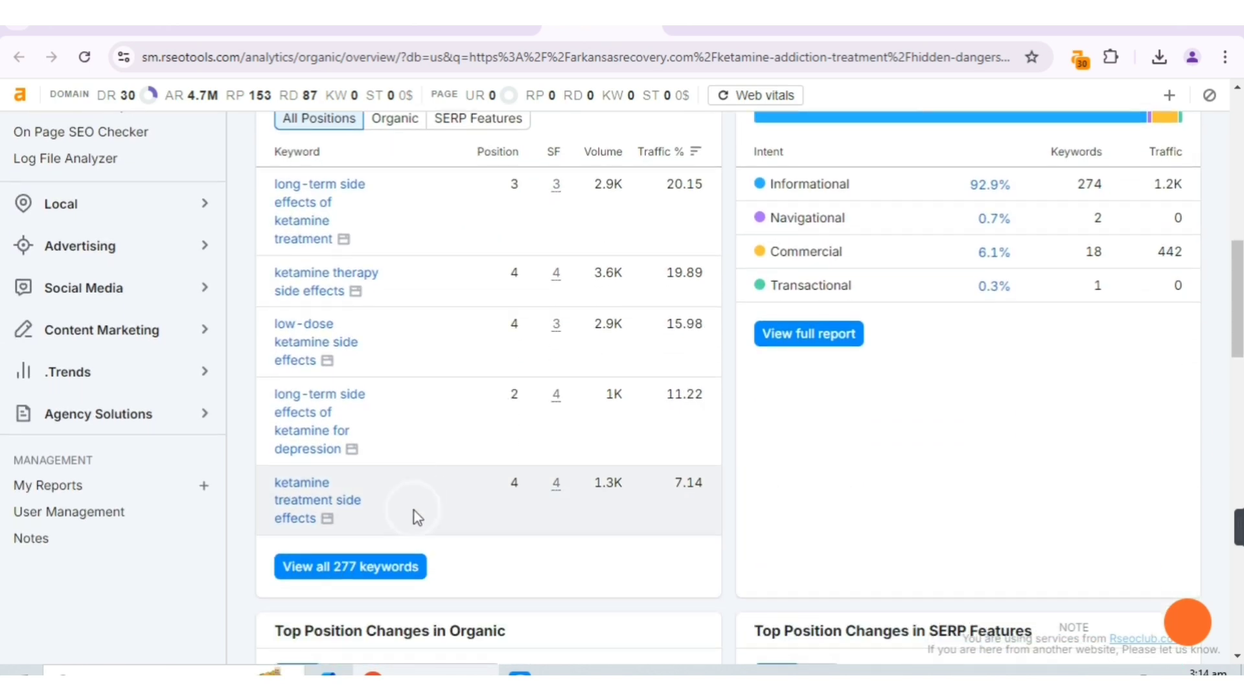
click(375, 565)
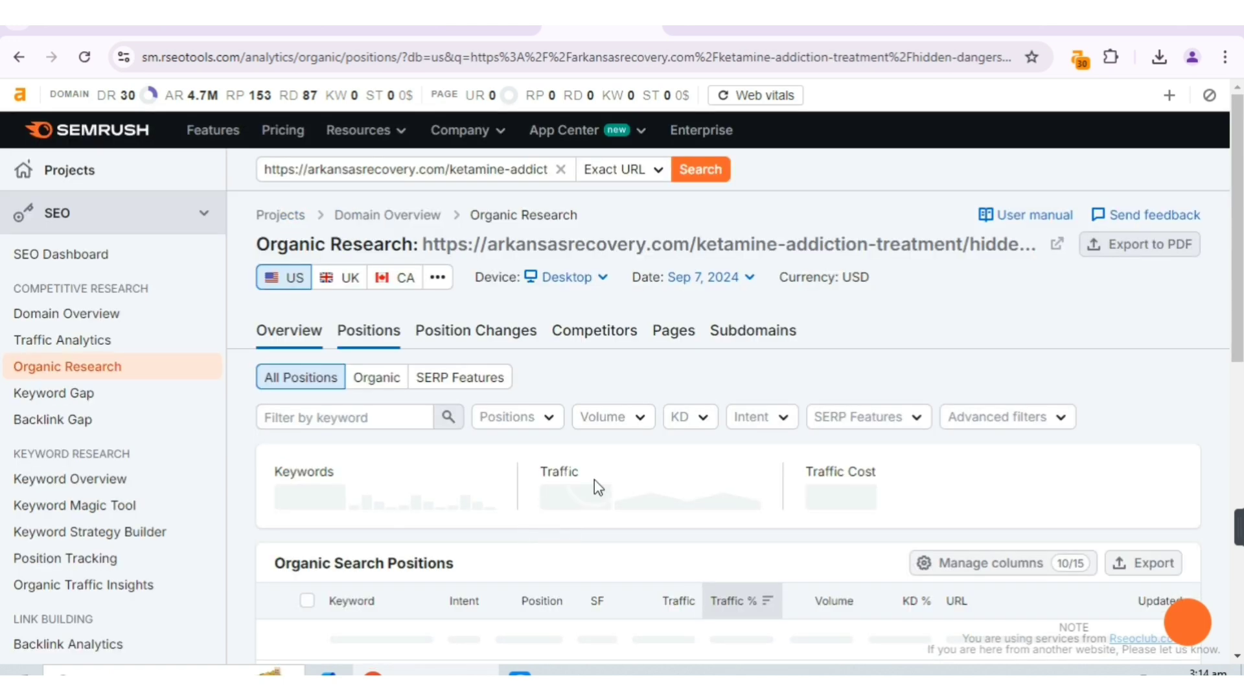
Export all organic search positions of the ketamine article as an Excel file.
scroll(594, 480, down, 4)
click(1129, 283)
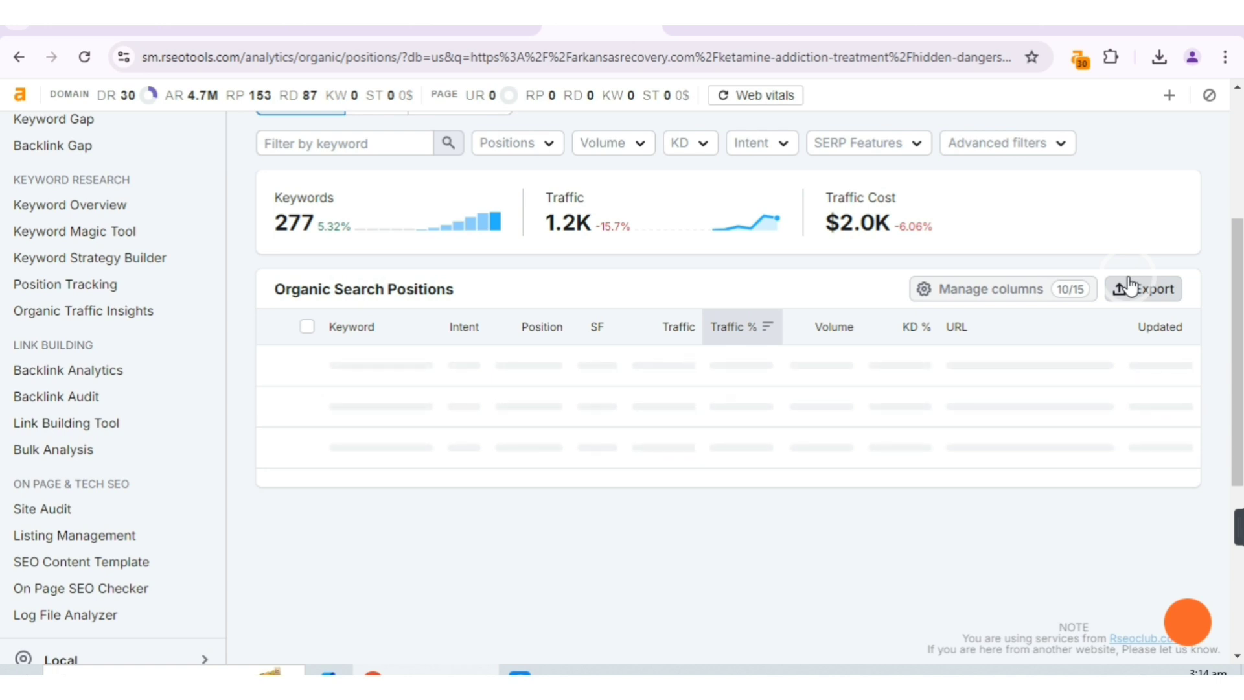
click(1138, 288)
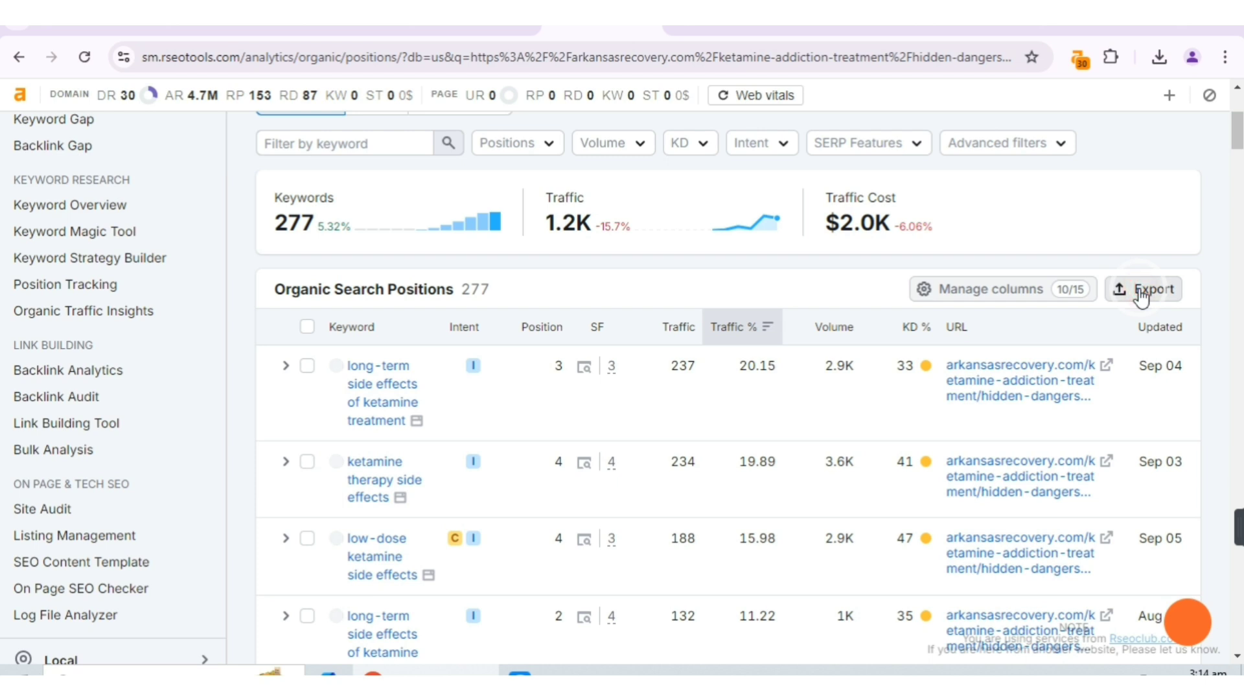
click(1145, 292)
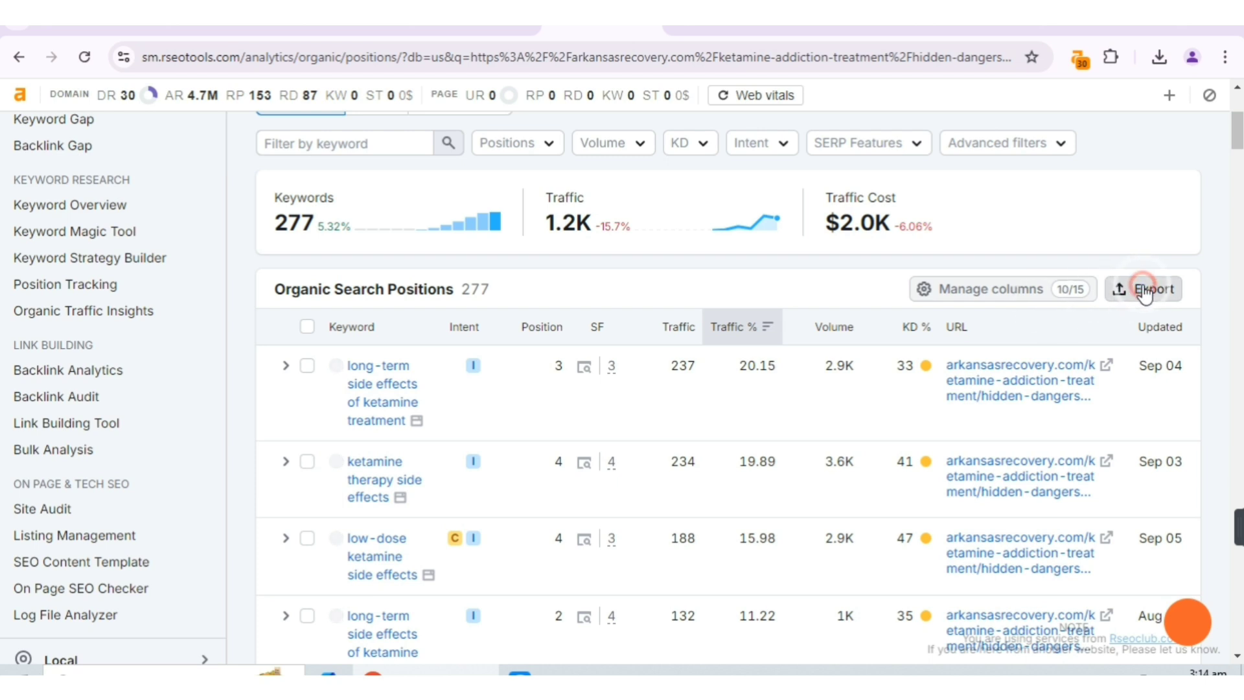
click(1145, 291)
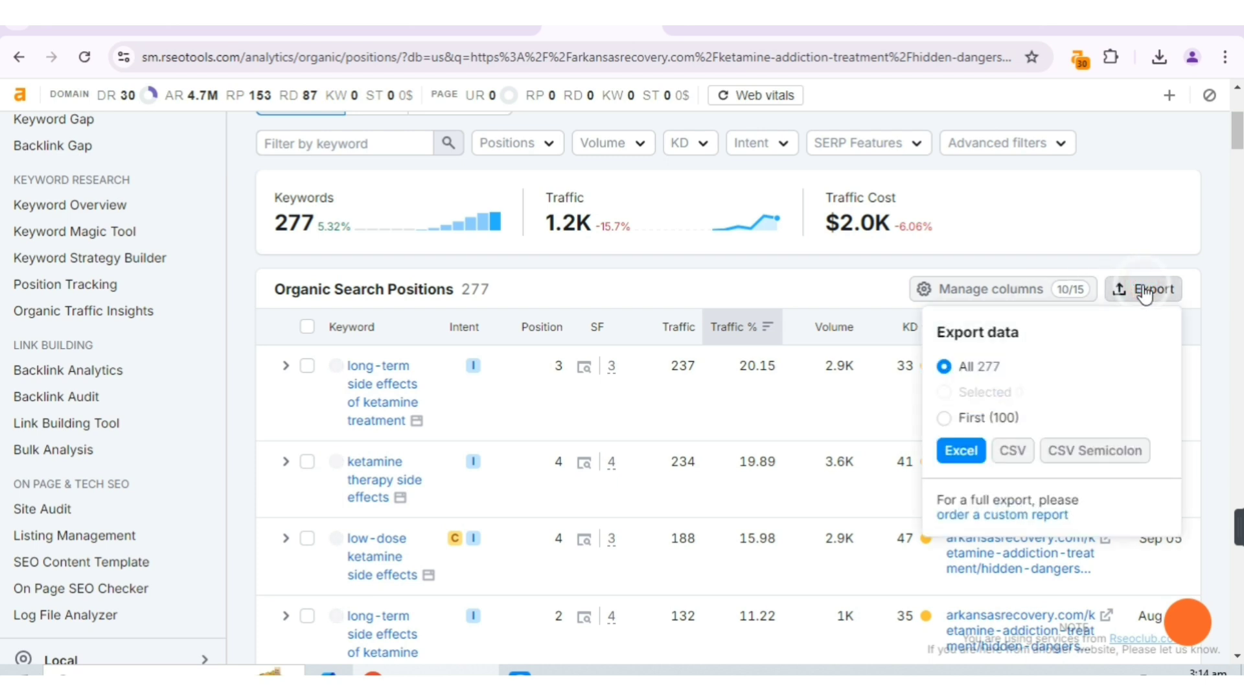
click(953, 452)
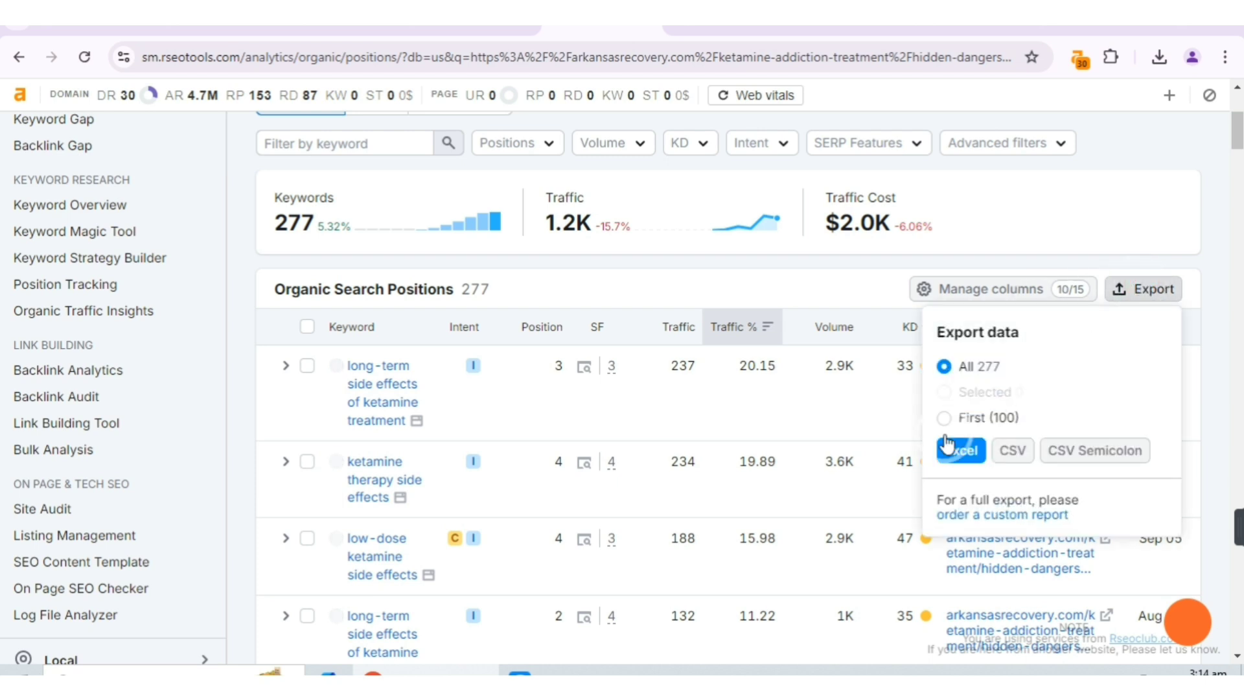
click(626, 429)
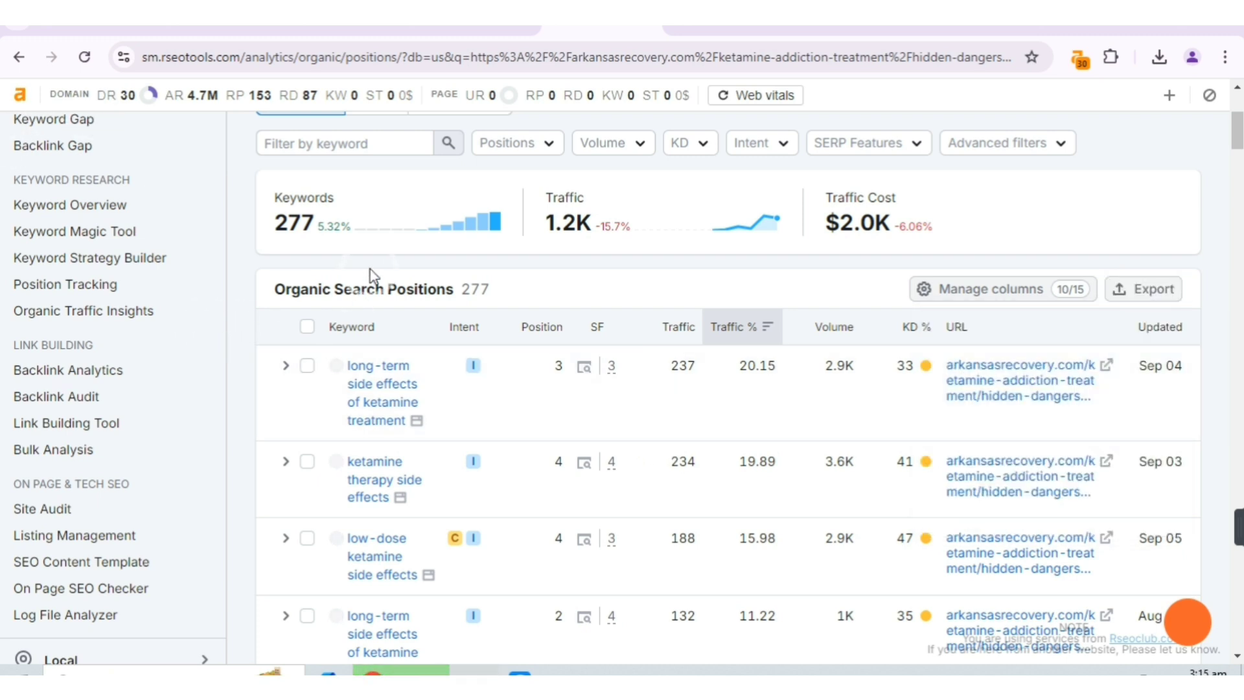
click(424, 220)
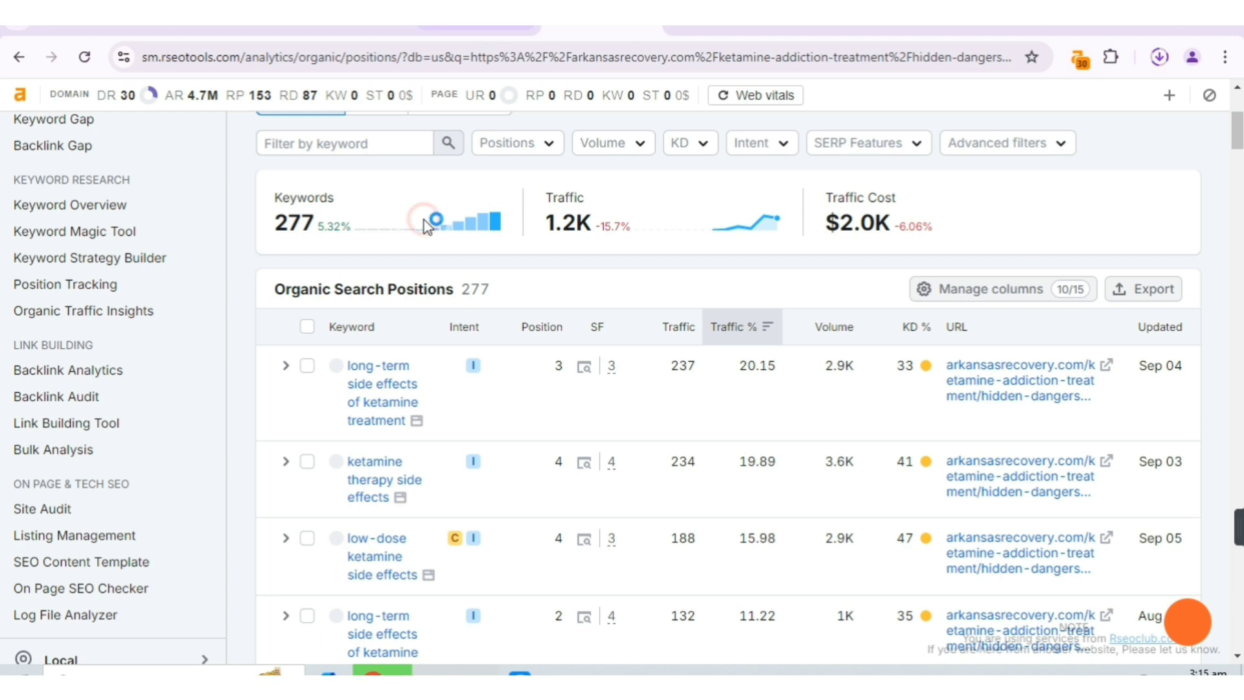
Examine the arkansasrecovery.com organic pages list for further articles and the traffic and keywords each one brings.
key(ctrl+shift+Tab)
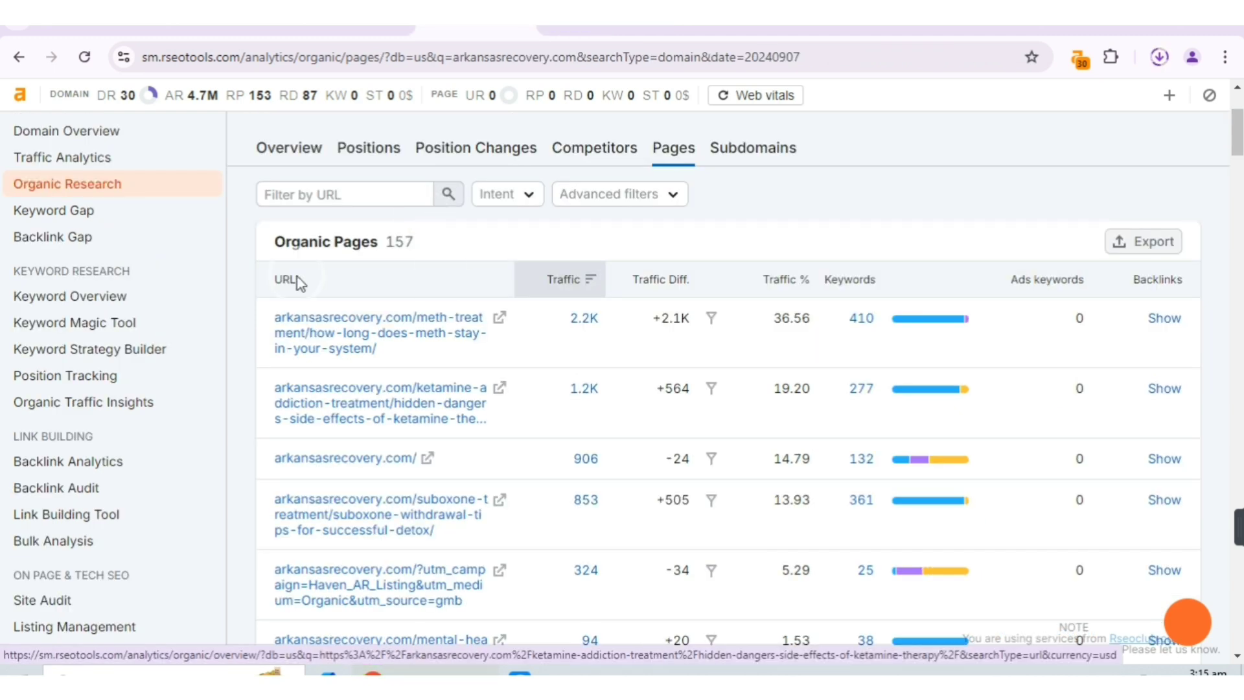
scroll(404, 402, down, 10)
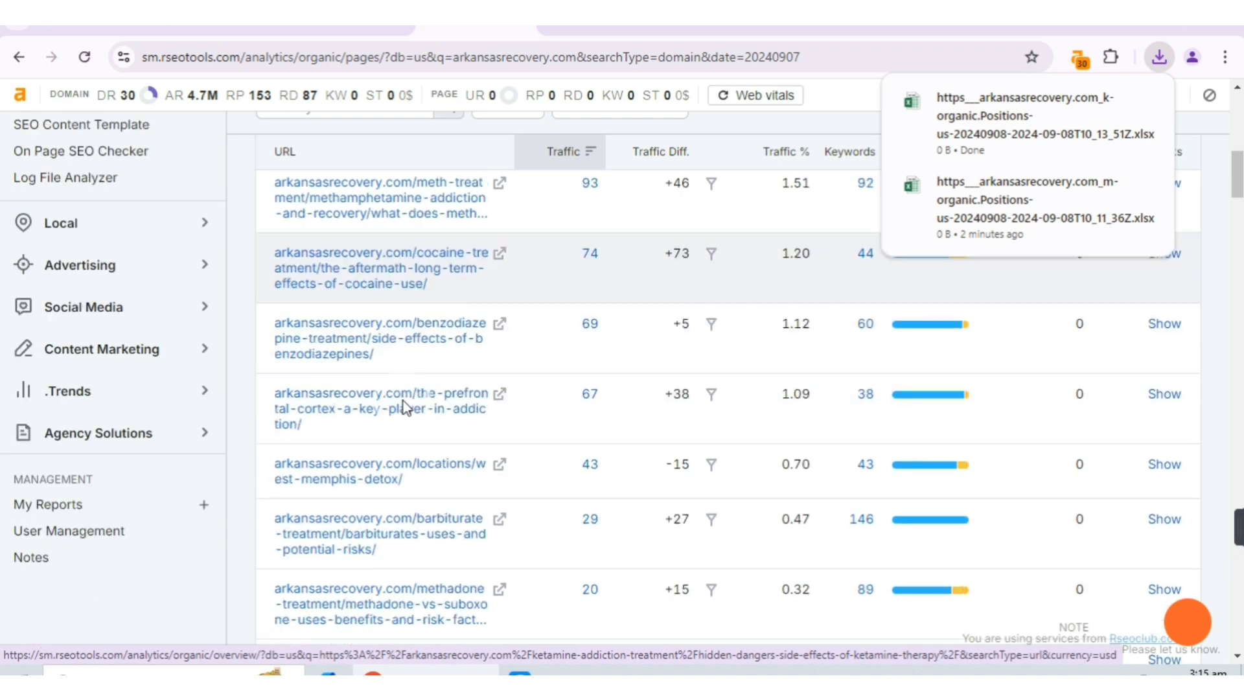
scroll(404, 401, down, 5)
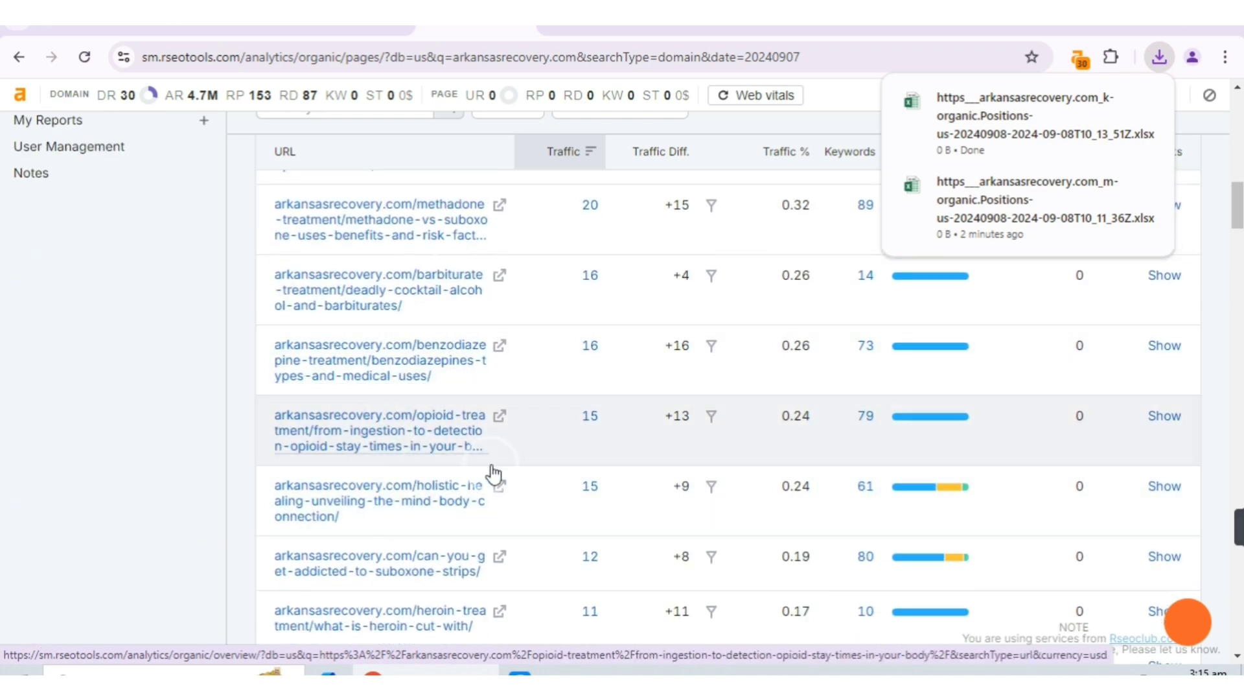
scroll(334, 589, down, 9)
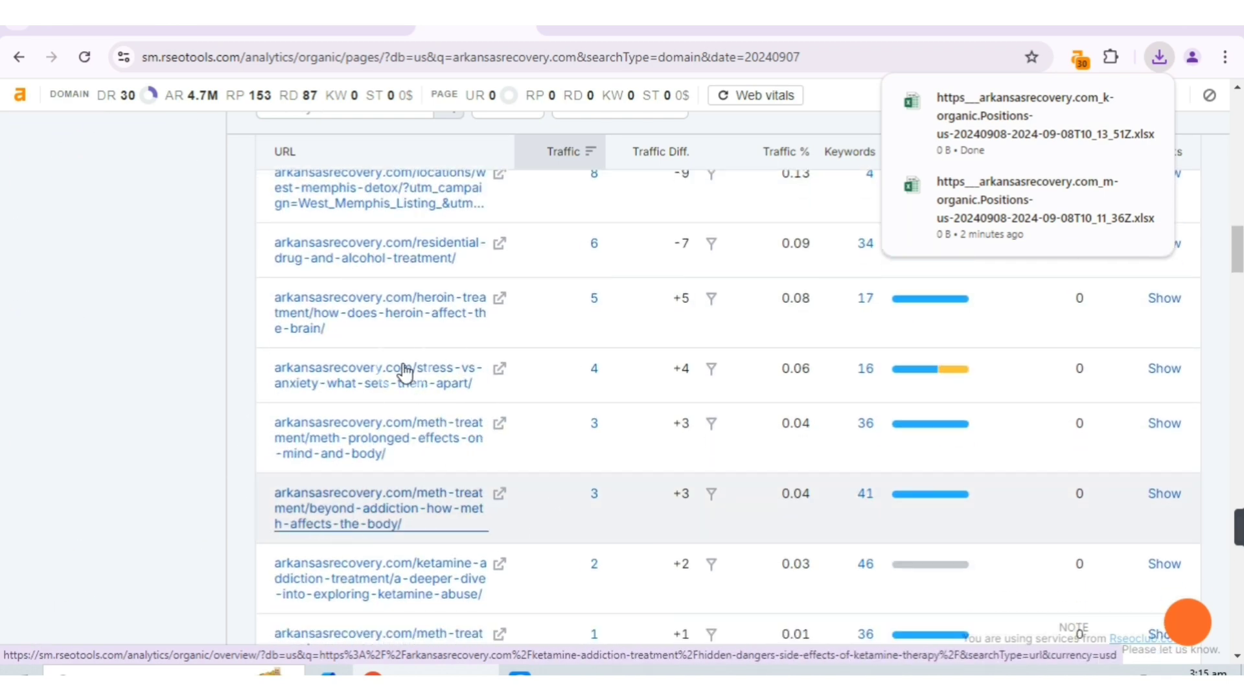
scroll(453, 410, down, 5)
scroll(477, 333, up, 4)
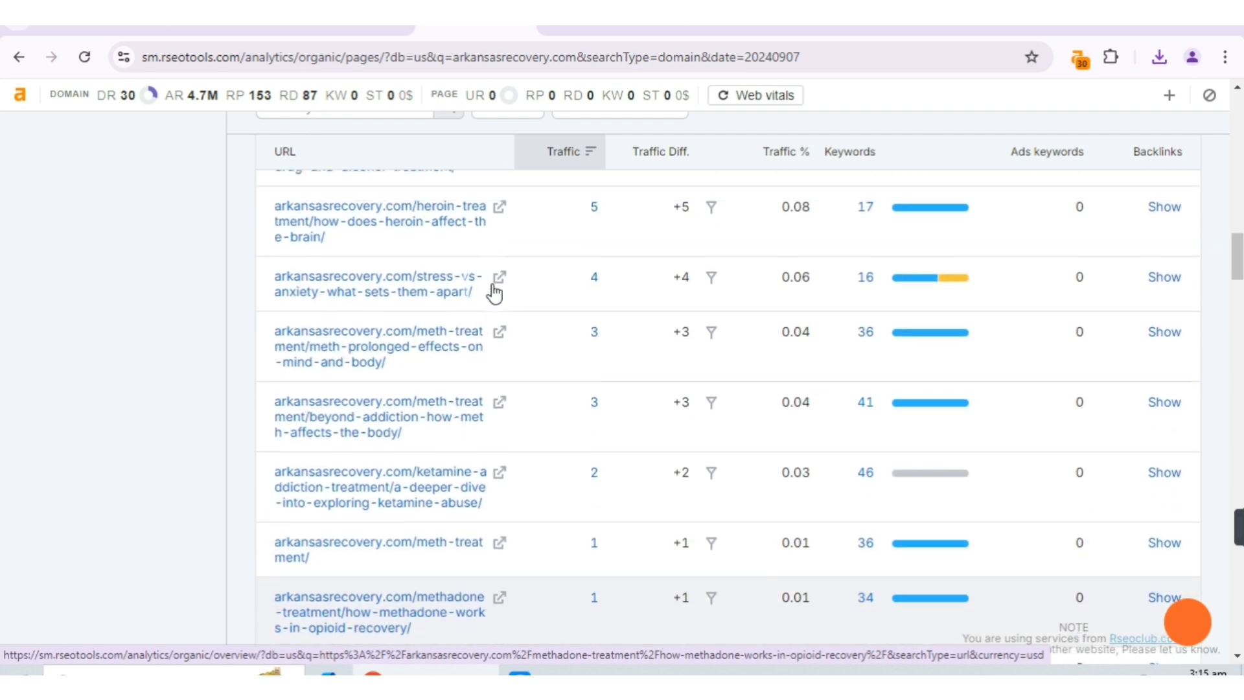
scroll(447, 439, down, 5)
scroll(446, 438, up, 15)
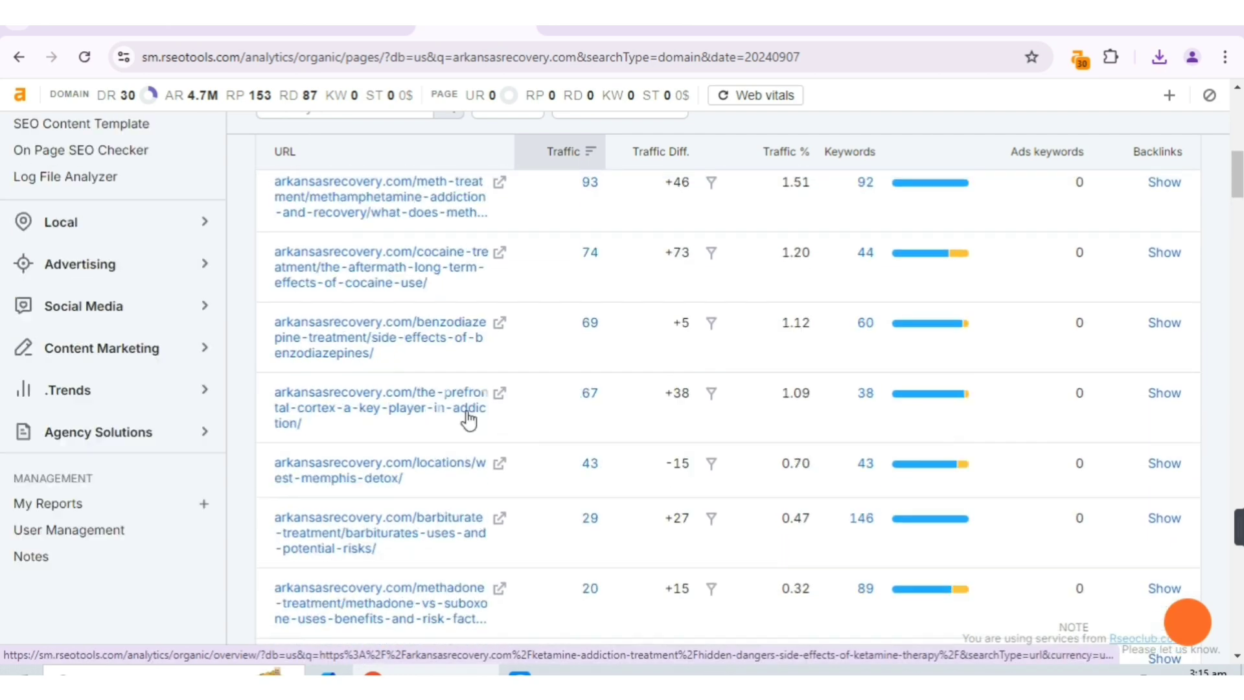
scroll(551, 512, up, 2)
scroll(593, 402, up, 6)
click(596, 395)
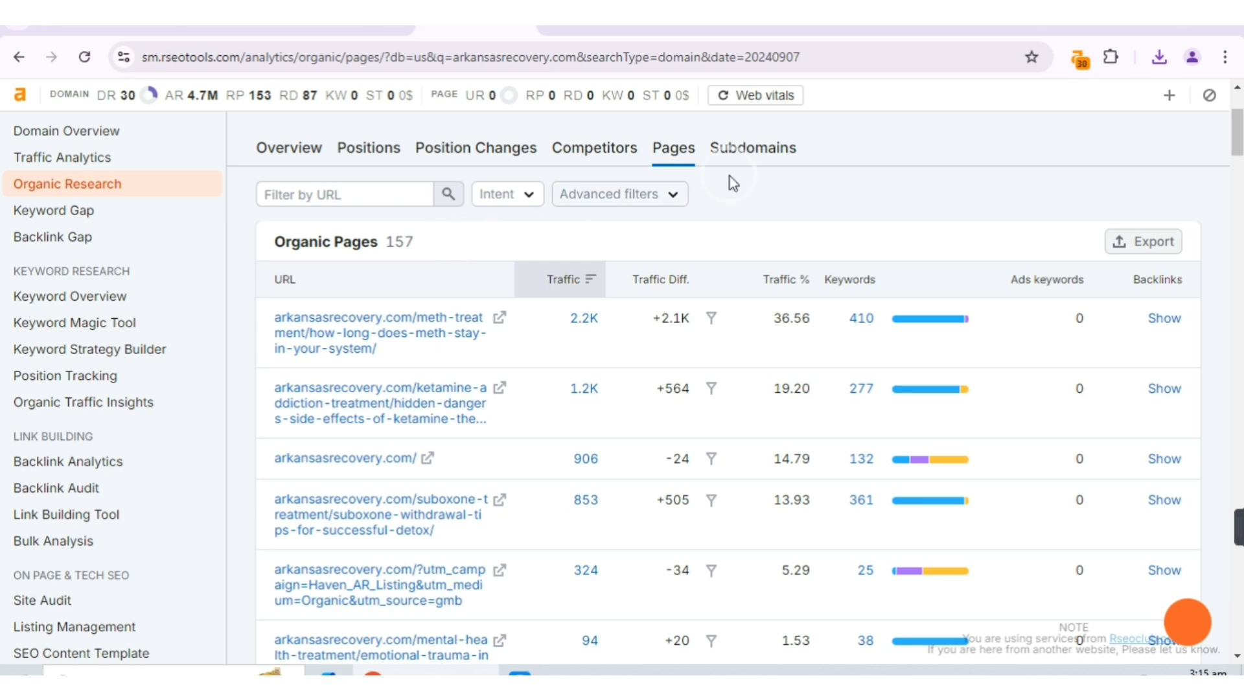
Examine the Ahrefs domain and page metrics of the Google results for "how long does meth stay in your system".
click(853, 18)
scroll(334, 350, down, 8)
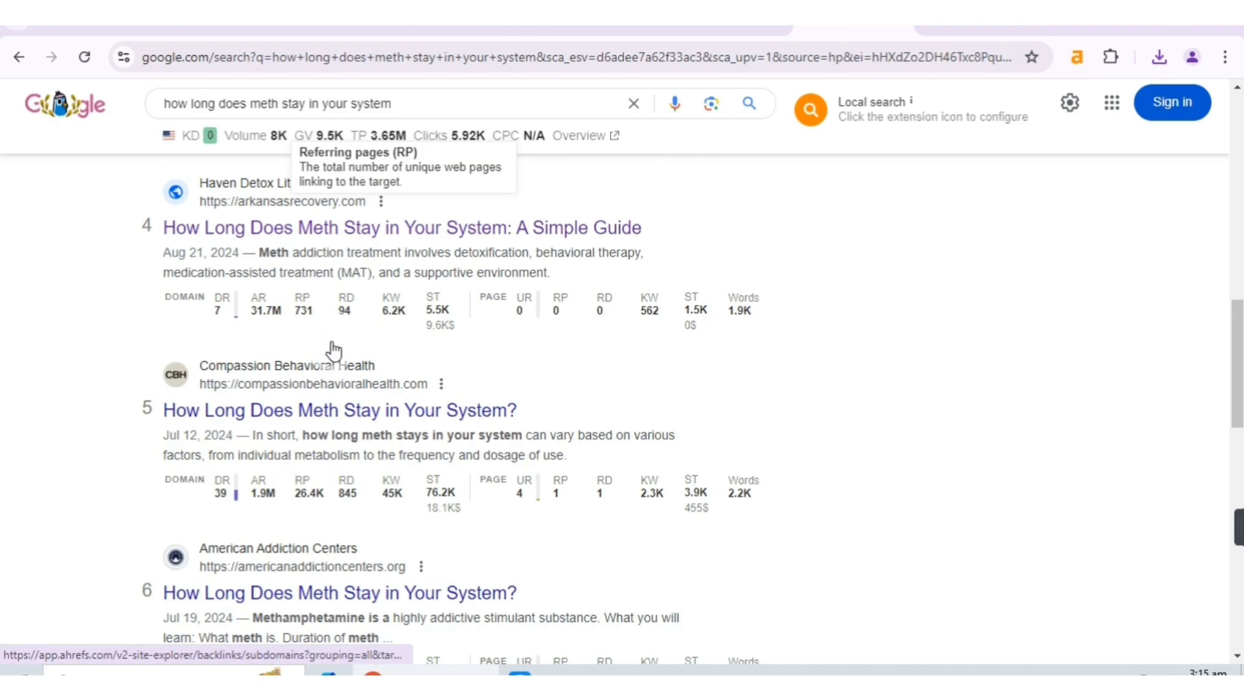
scroll(543, 321, down, 8)
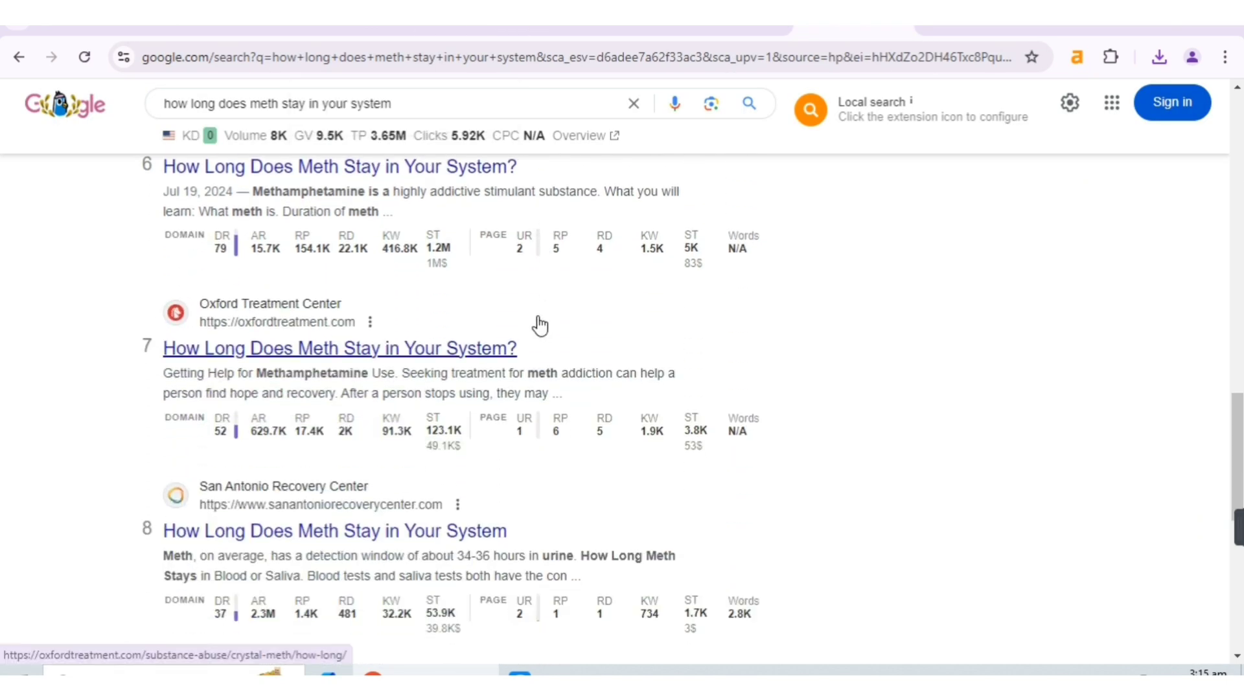
scroll(540, 324, down, 2)
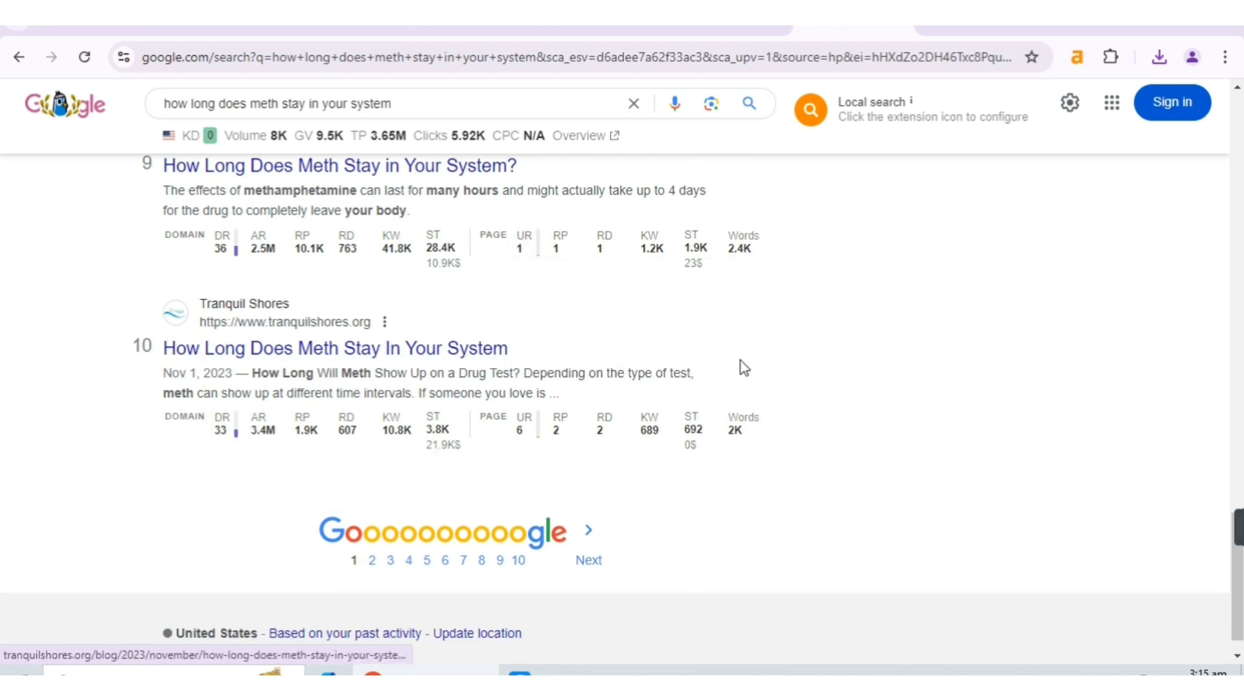
scroll(853, 356, up, 4)
scroll(855, 353, down, 3)
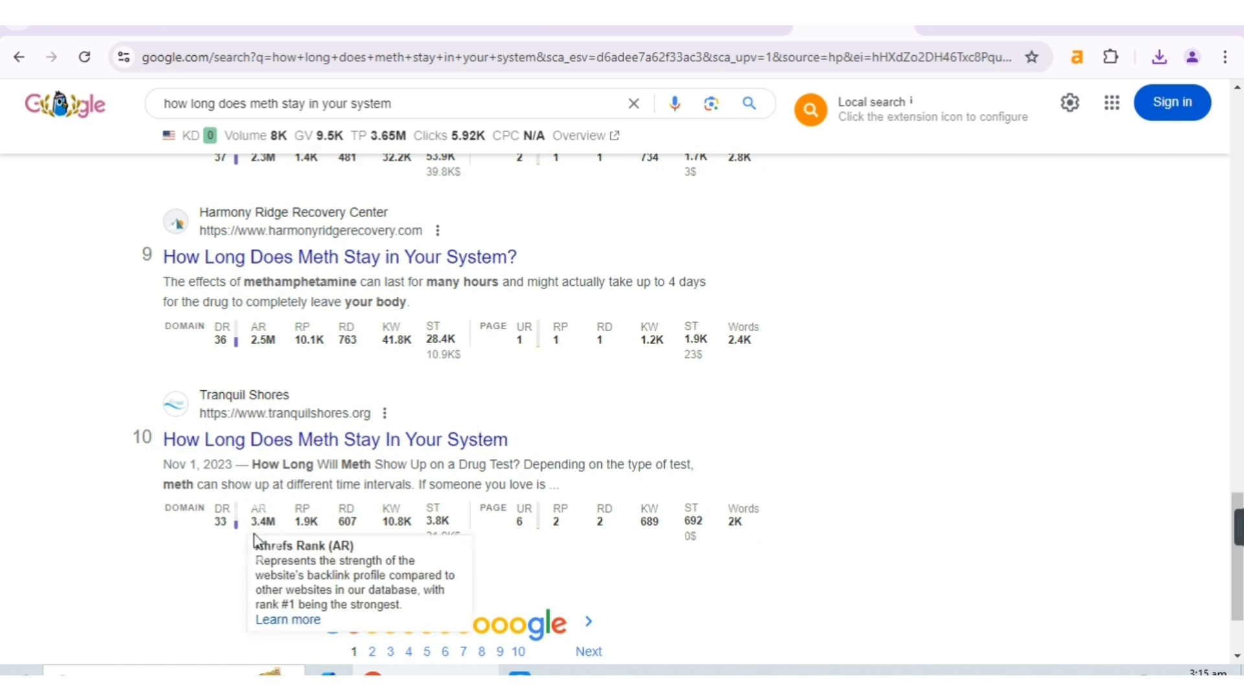
scroll(528, 430, up, 12)
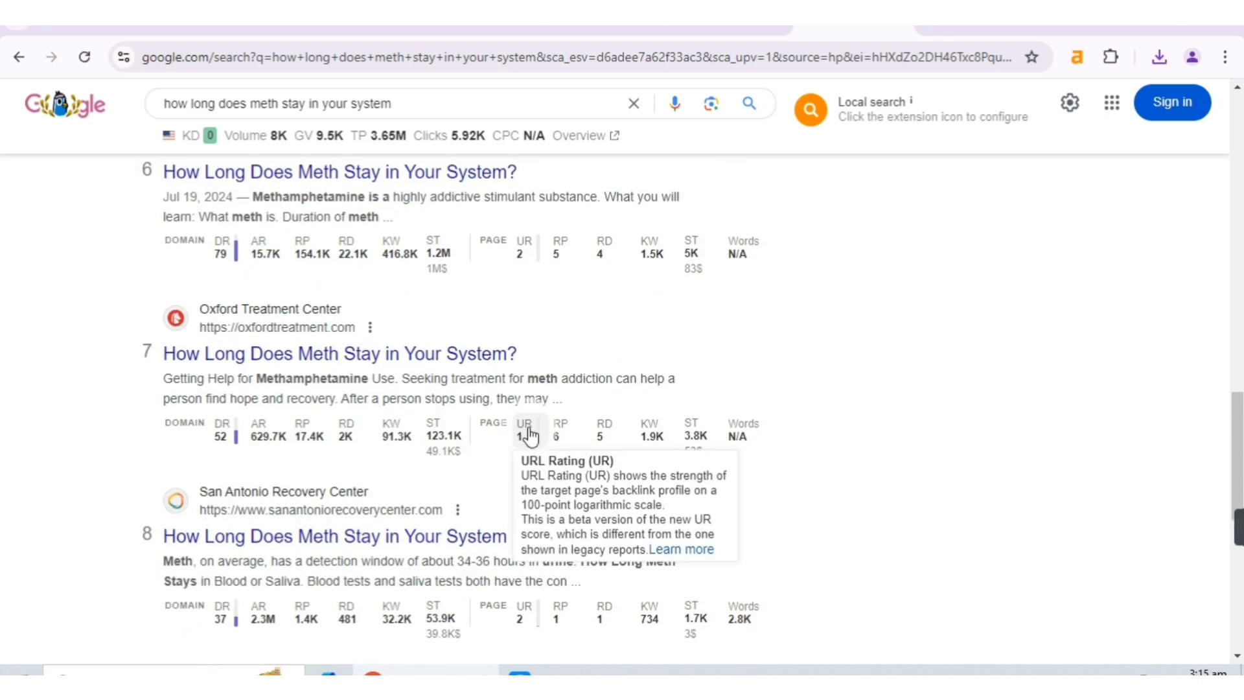
Open the Pacific Sands Recovery meth article from the Google results in a new tab and select the domain part of its address.
scroll(529, 428, down, 6)
scroll(528, 430, up, 10)
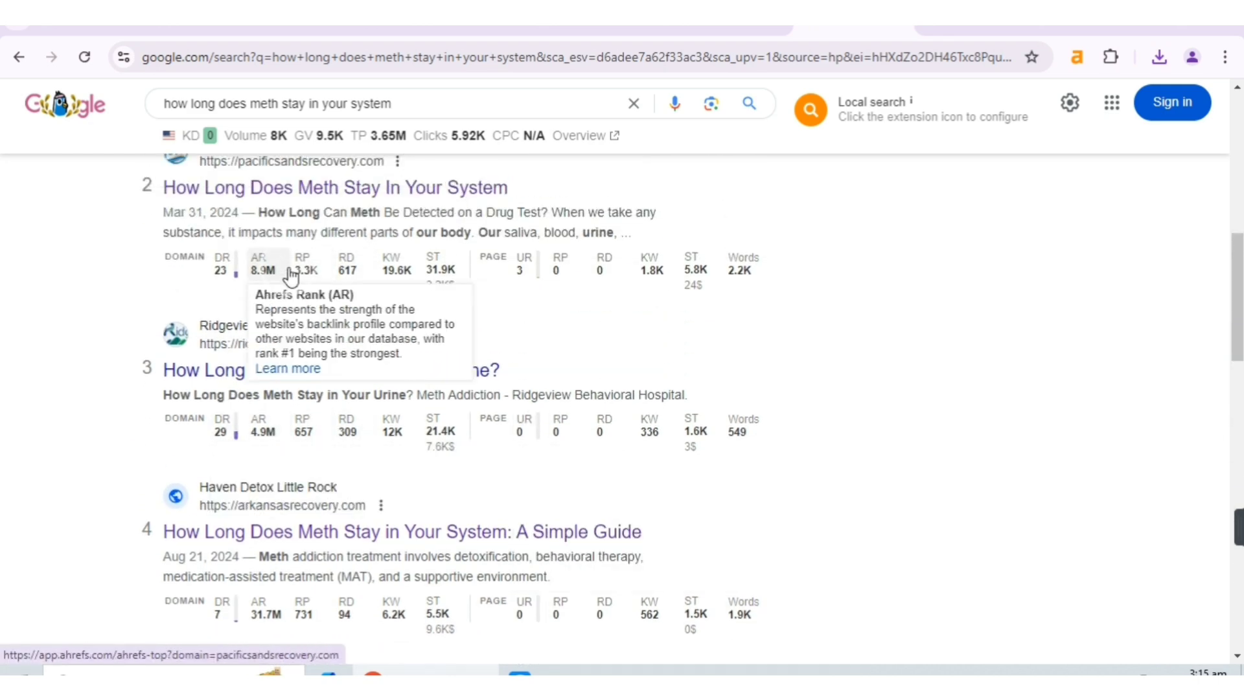
scroll(298, 311, up, 3)
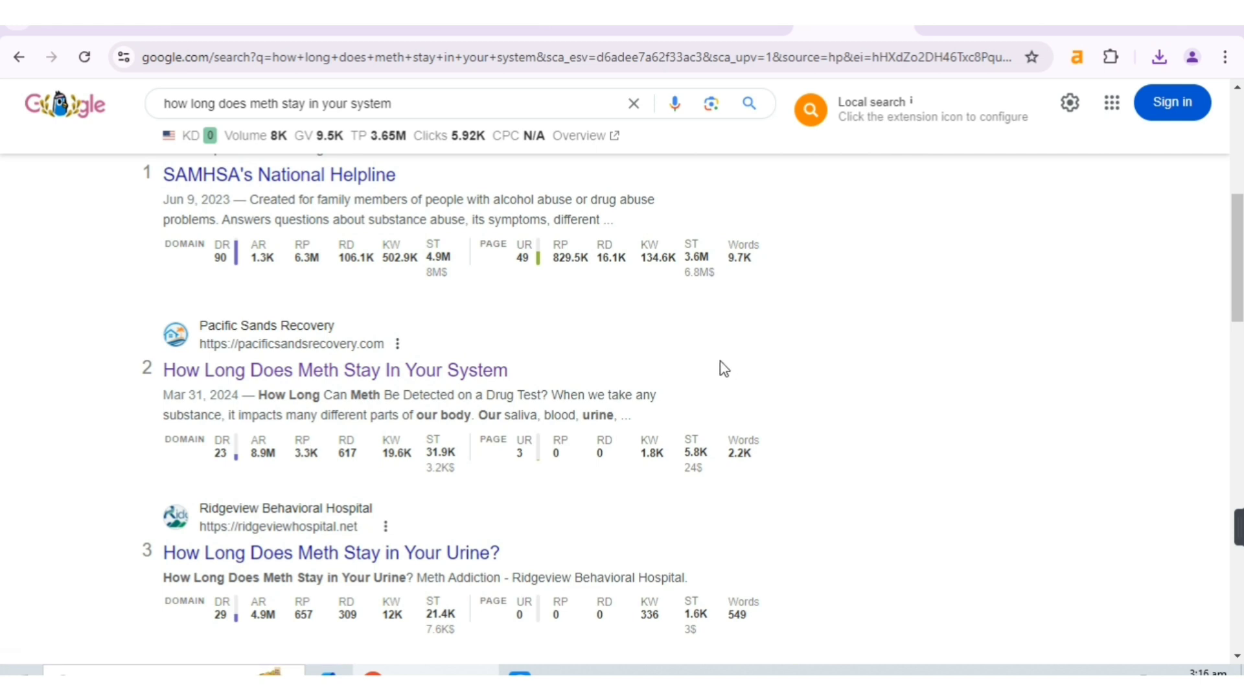
mouse_move(249, 456)
right_click(384, 389)
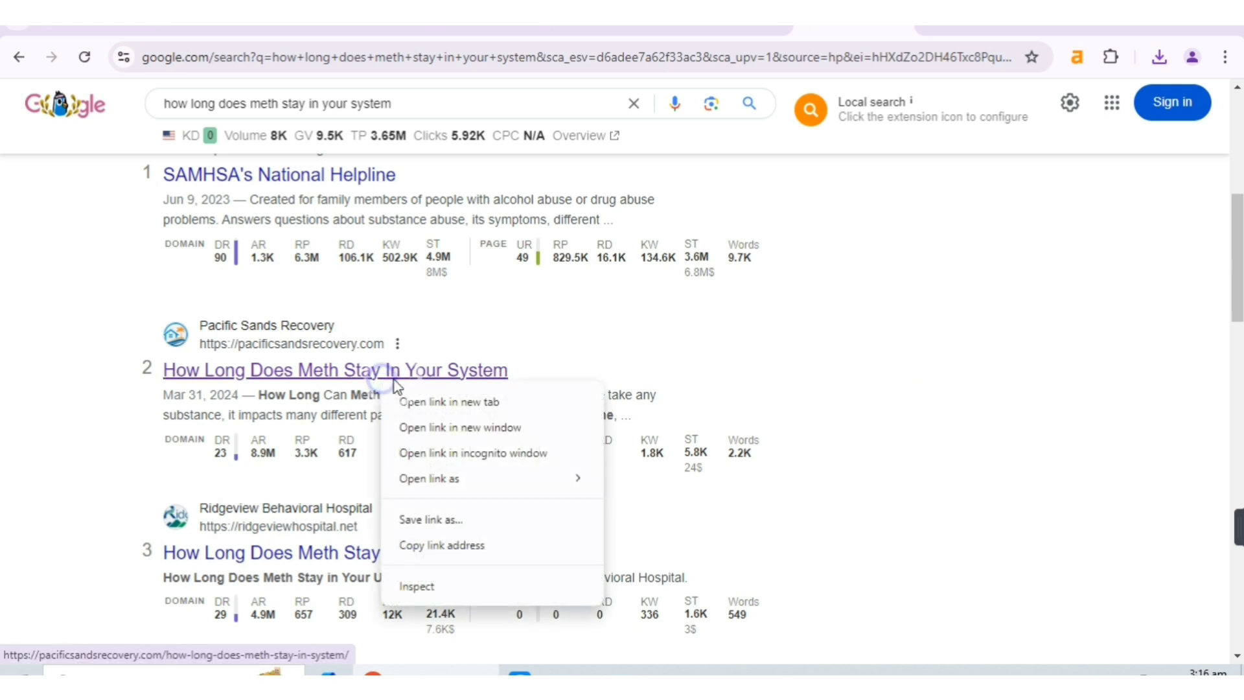
click(421, 398)
click(874, 30)
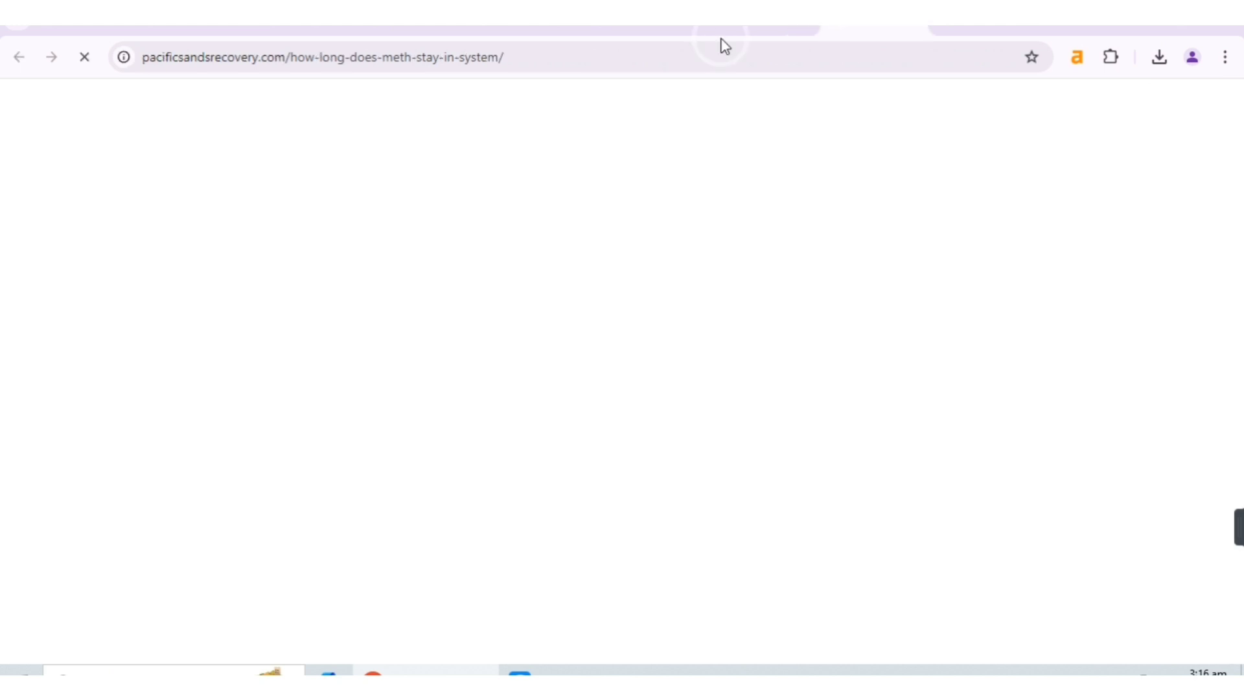
drag(285, 57, 97, 59)
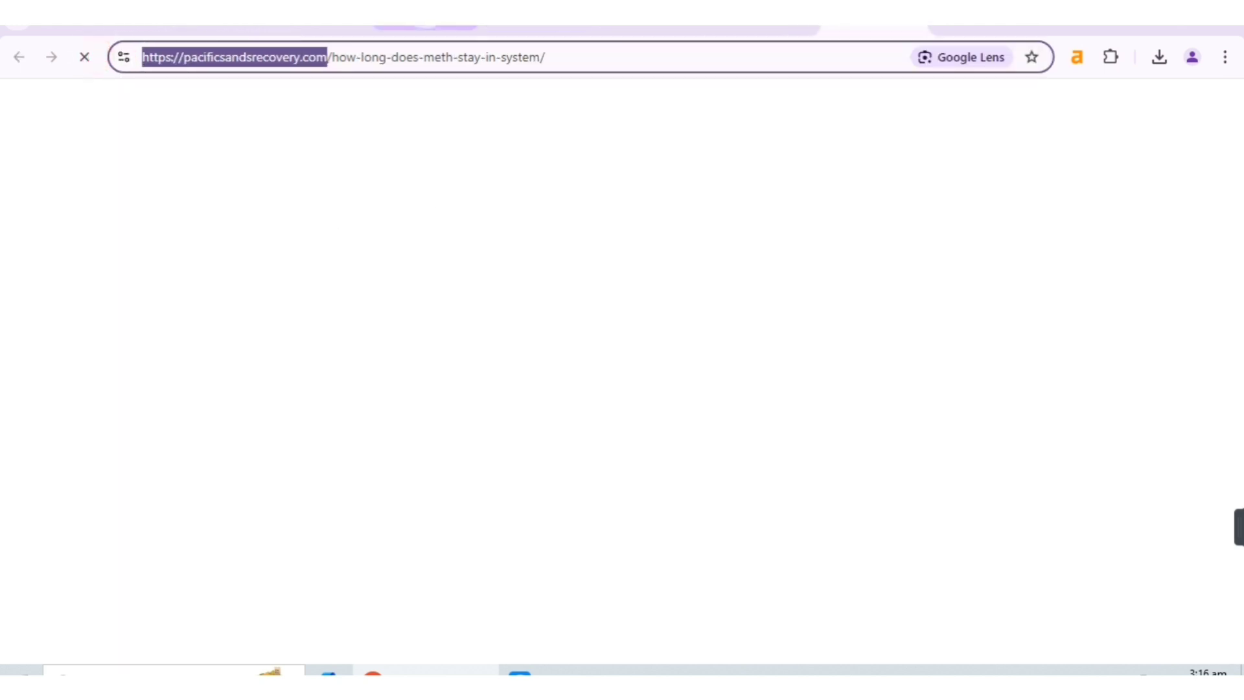
Return to Semrush and review the arkansasrecovery.com organic pages list with each page's traffic and keywords.
click(426, 30)
scroll(567, 293, up, 3)
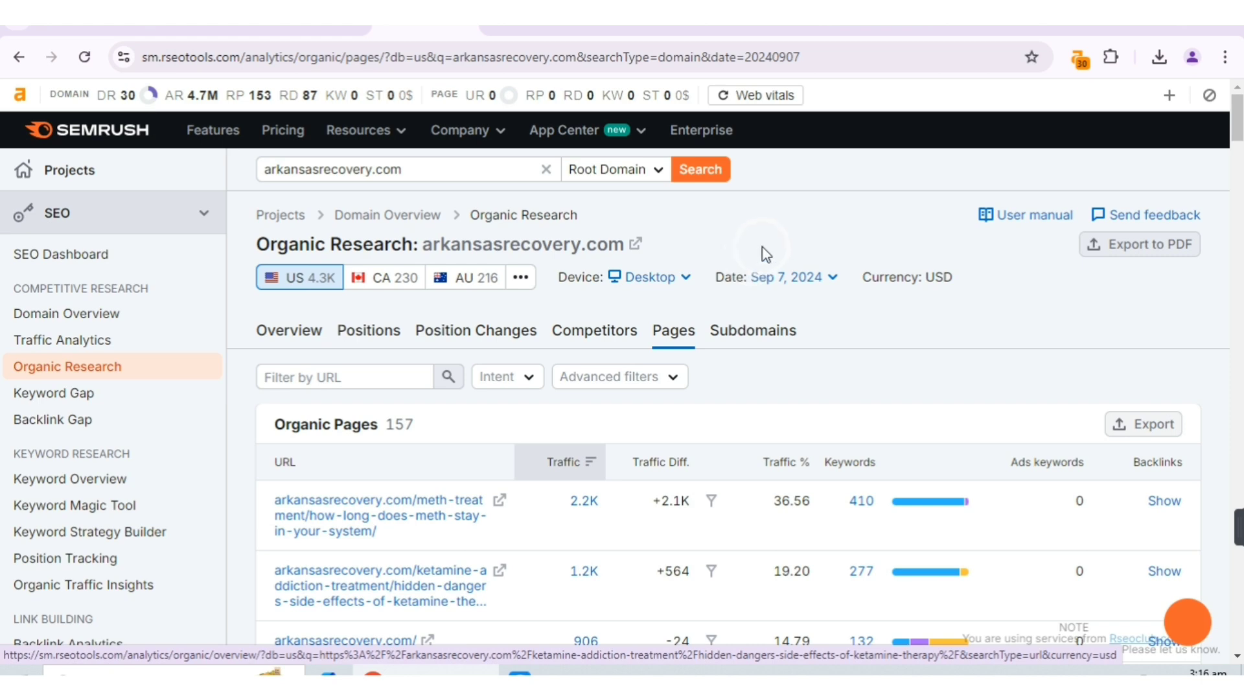
scroll(741, 212, down, 8)
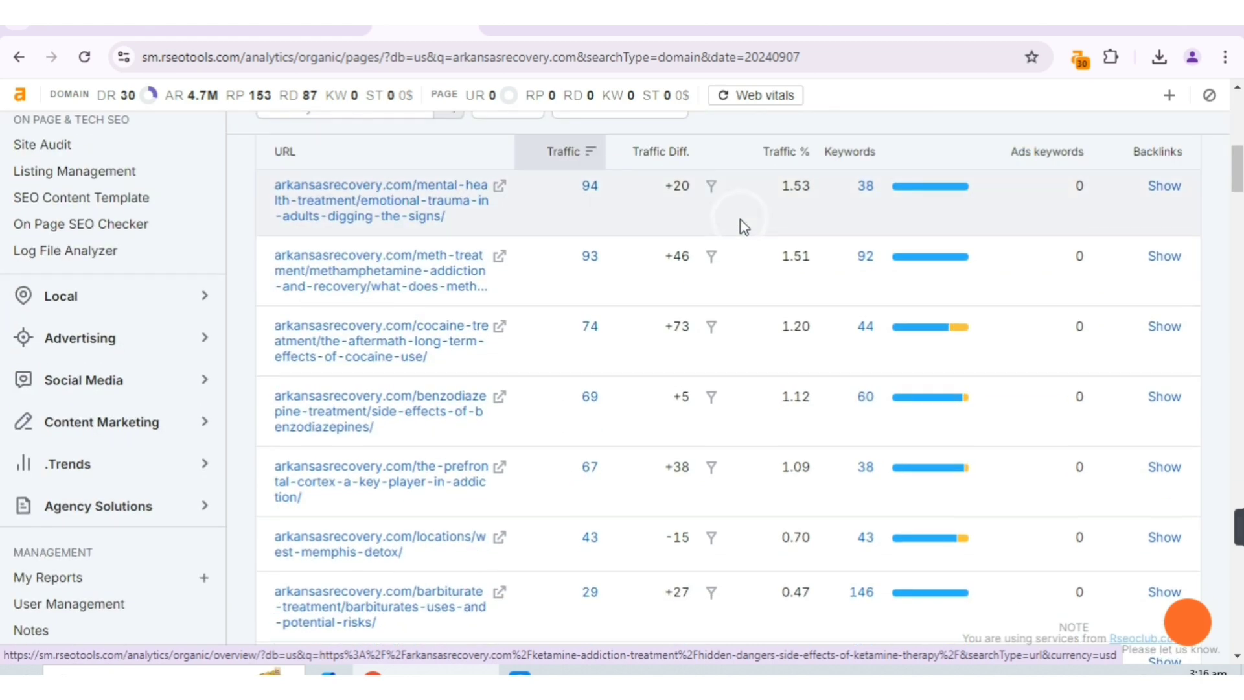
scroll(741, 228, up, 8)
Go back to the Keyword Magic Tool's "how" list and open the keyword overview for "how long does meth stay in your system".
click(368, 34)
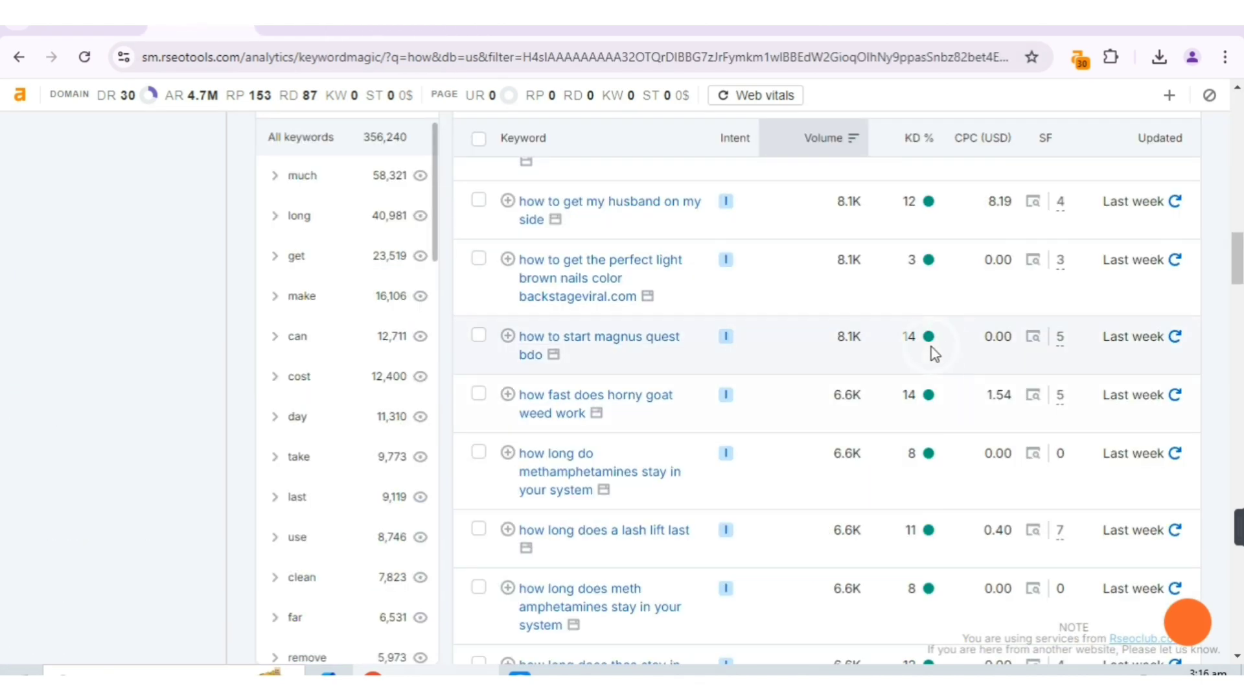
scroll(927, 356, up, 4)
scroll(644, 500, up, 10)
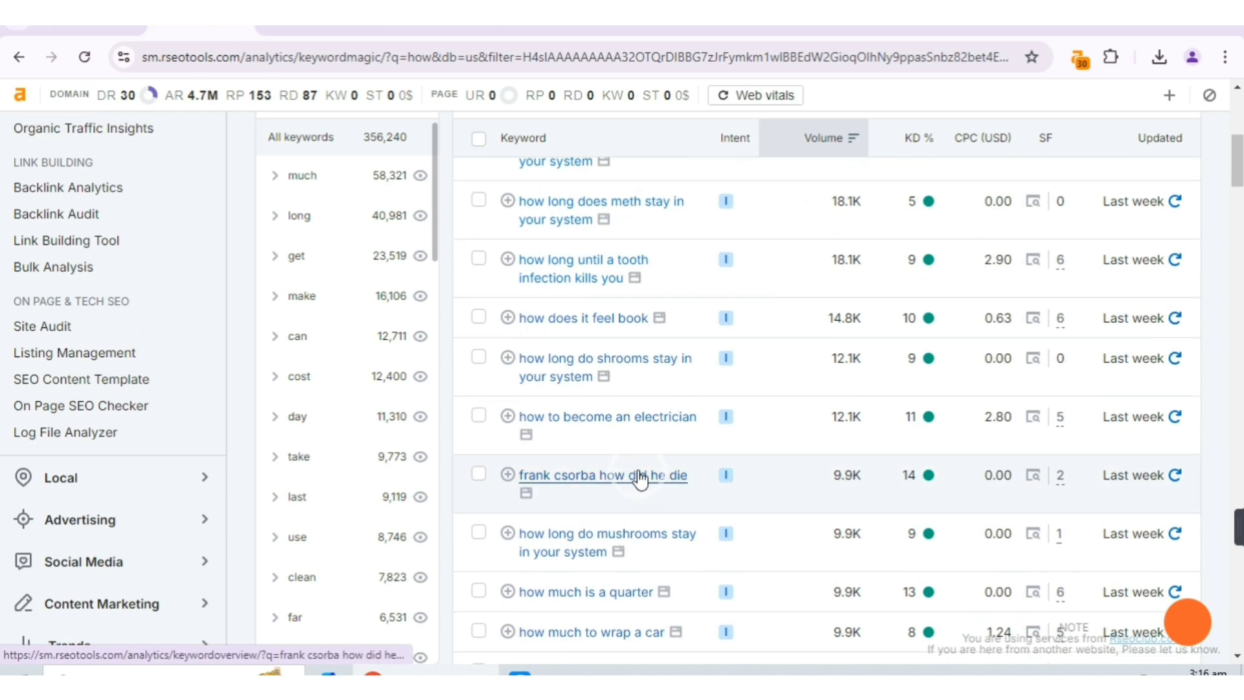
scroll(642, 477, down, 5)
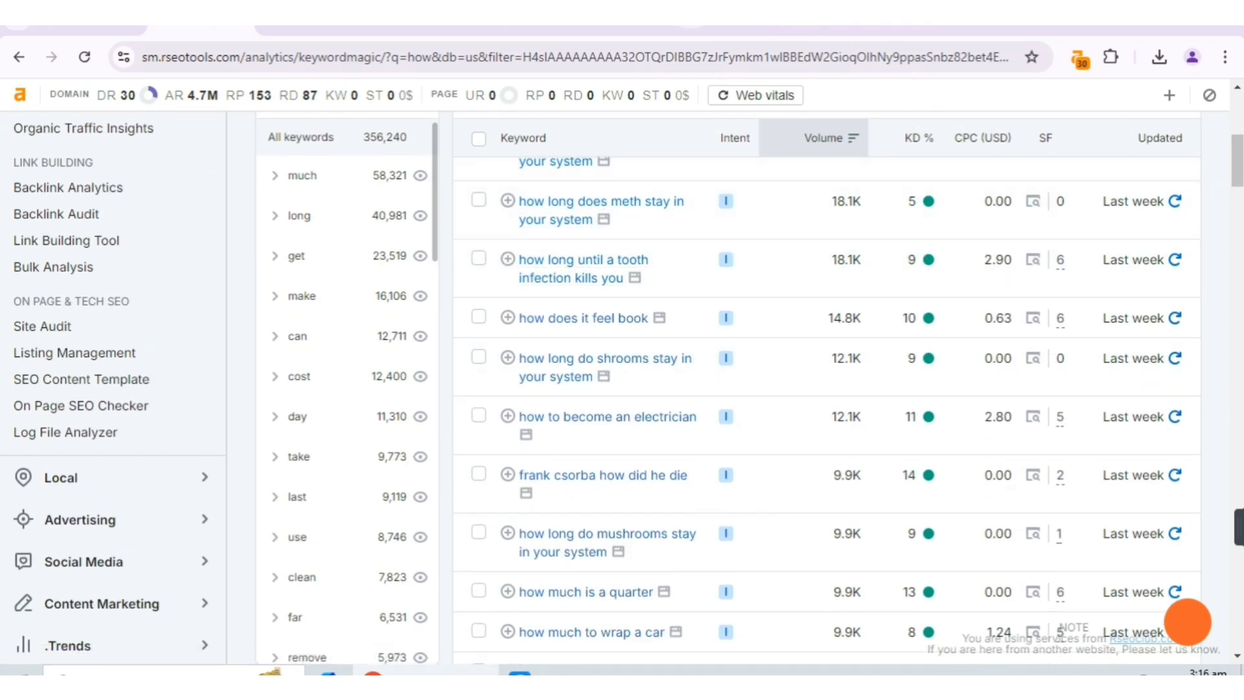
scroll(745, 214, up, 1)
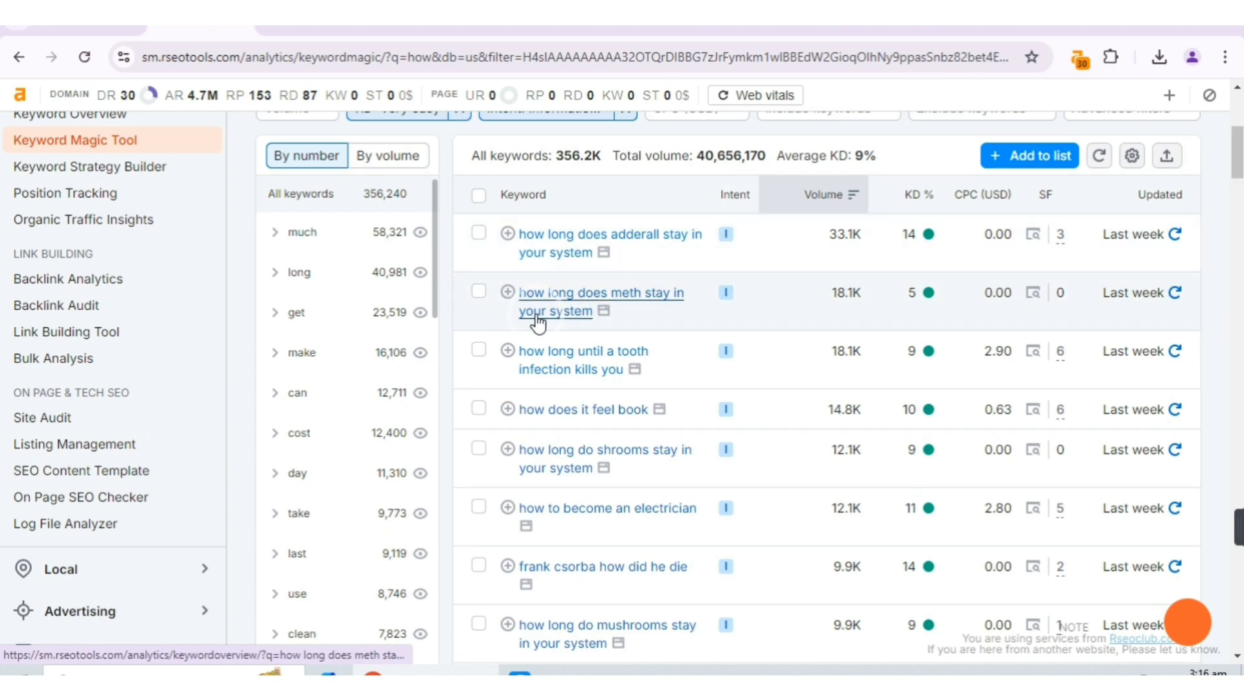
click(583, 310)
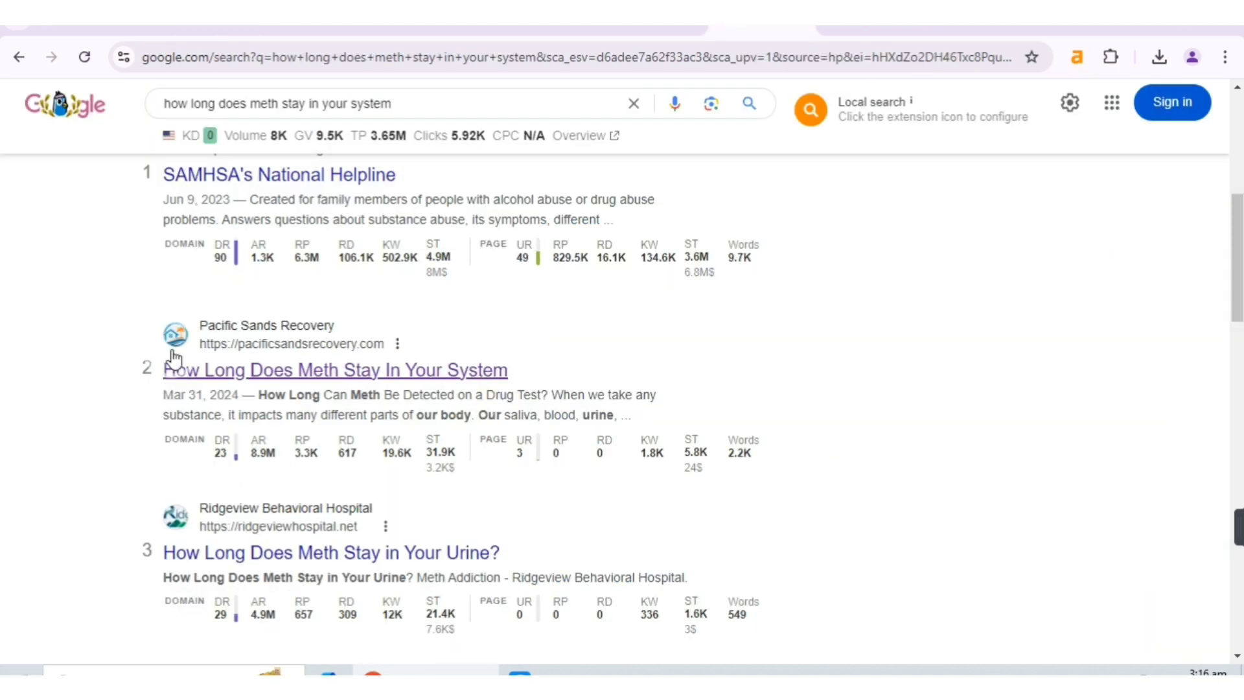
Check the Ahrefs metrics of all ten Google results for the meth keyword, and bring up the keyword's Semrush overview.
scroll(445, 289, down, 10)
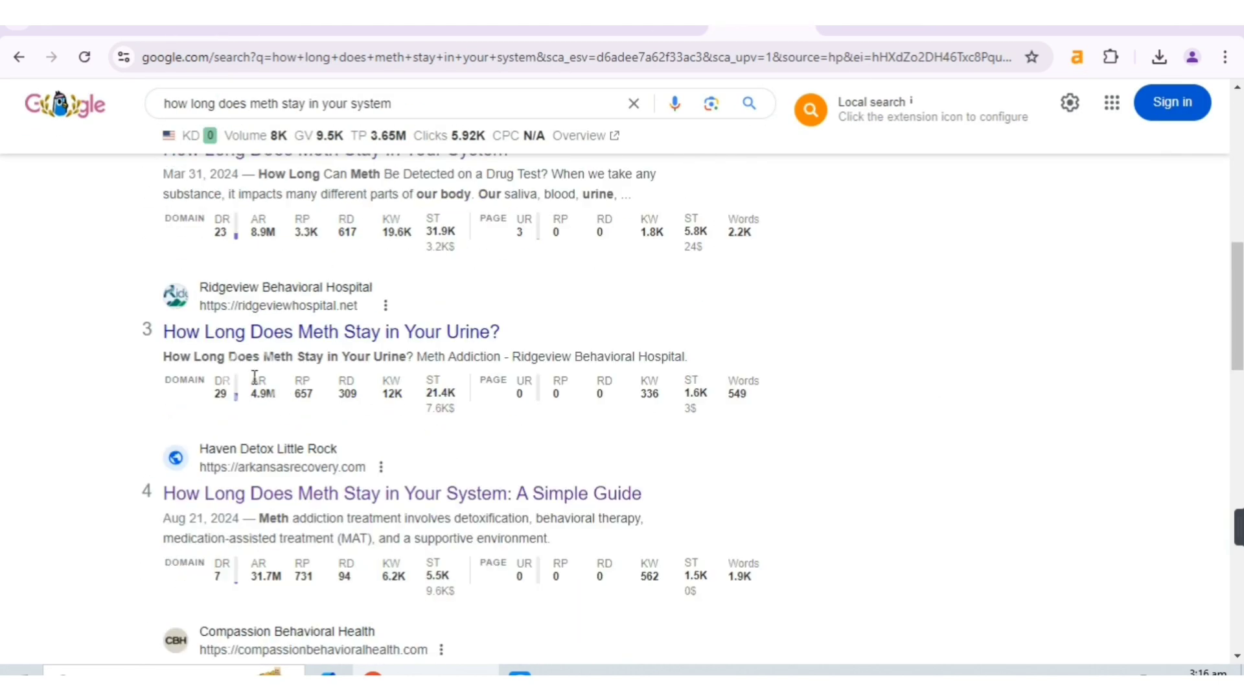
scroll(447, 214, down, 8)
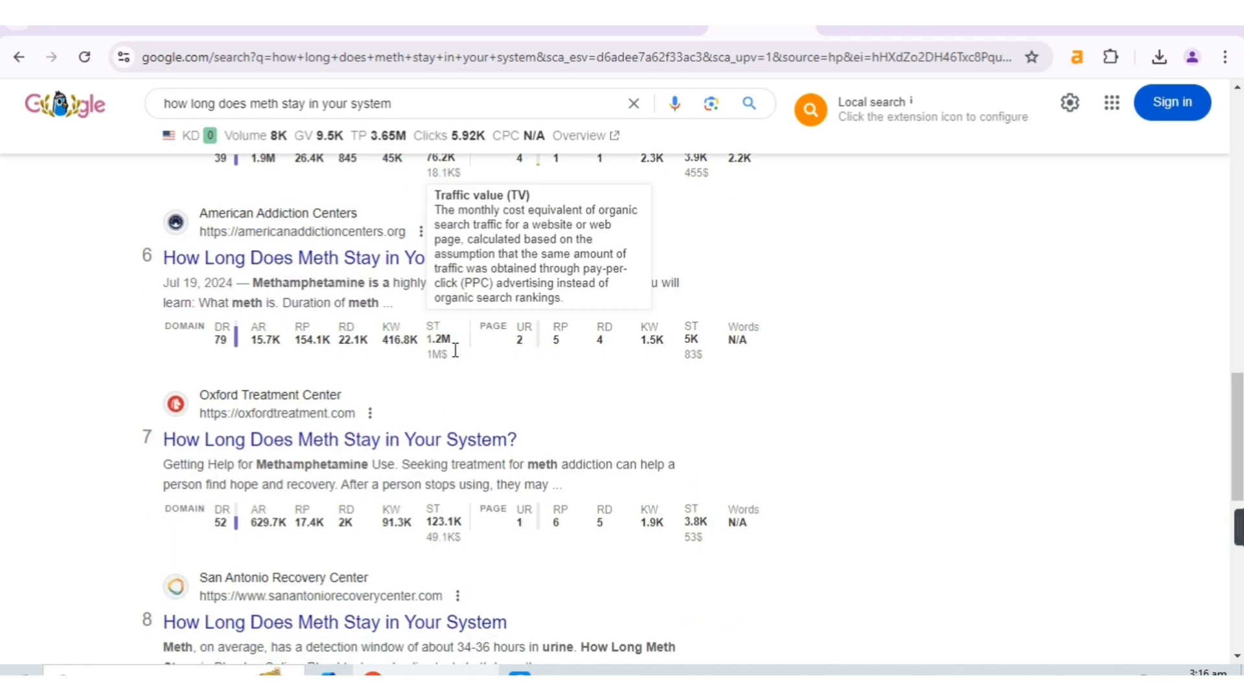
scroll(352, 414, down, 7)
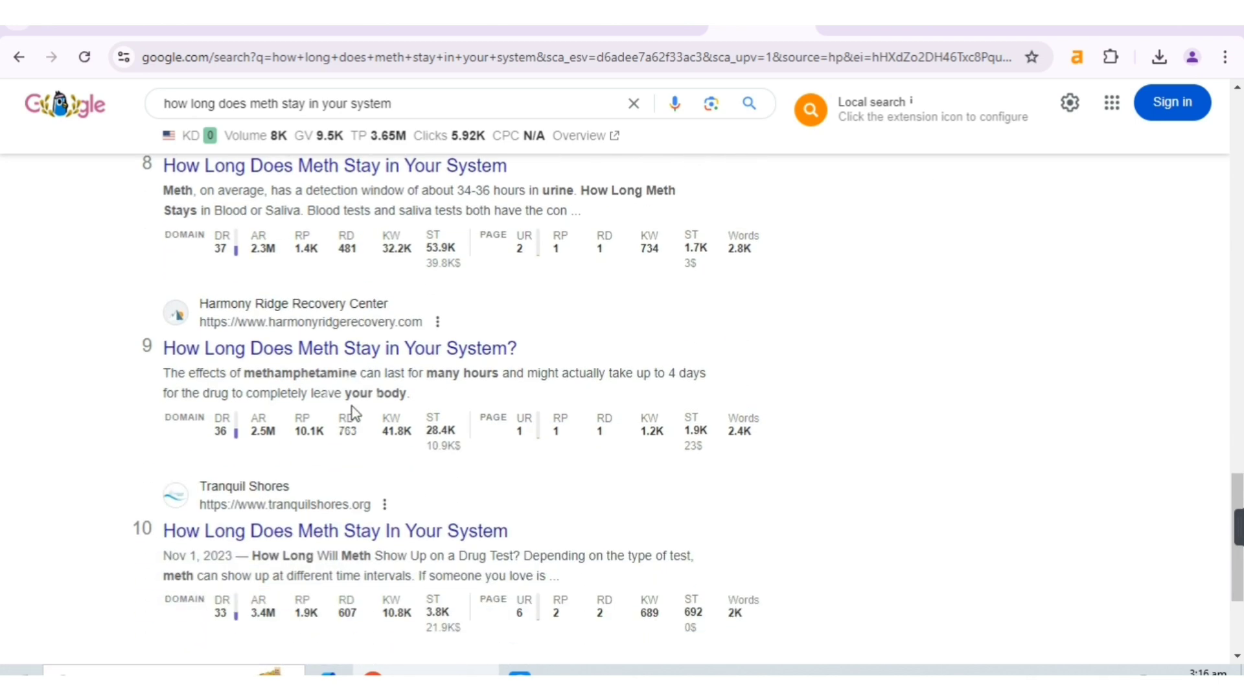
scroll(352, 406, up, 10)
scroll(594, 277, up, 9)
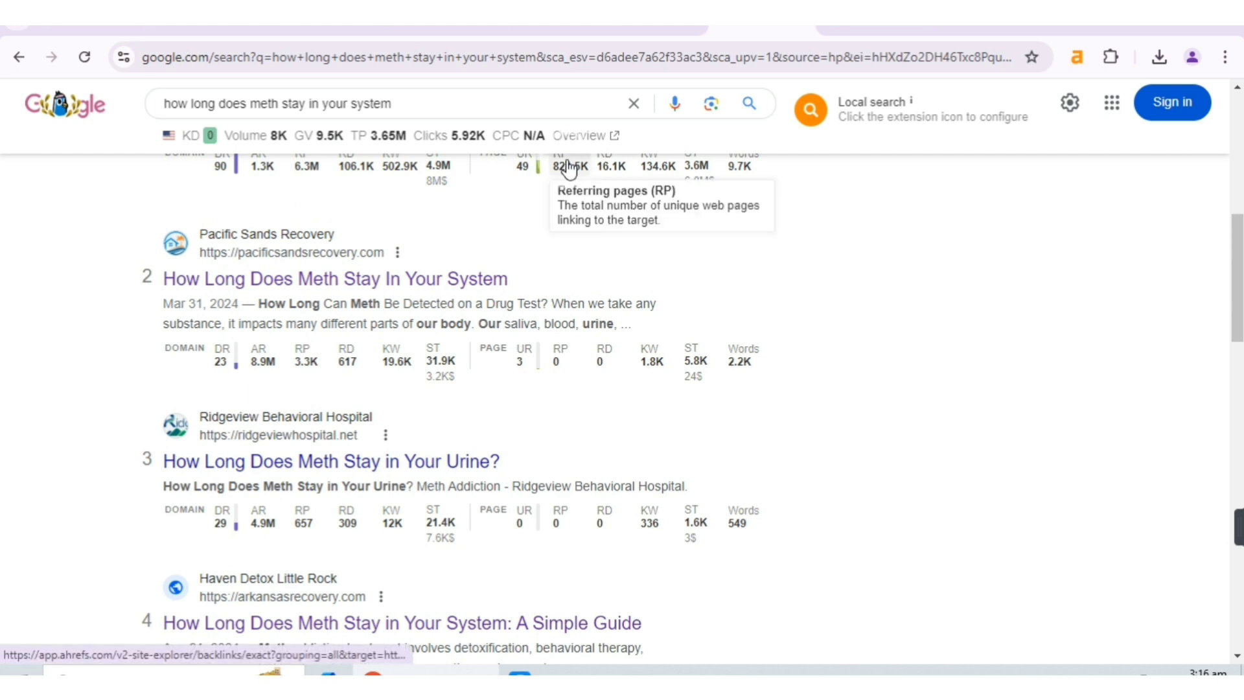
click(301, 26)
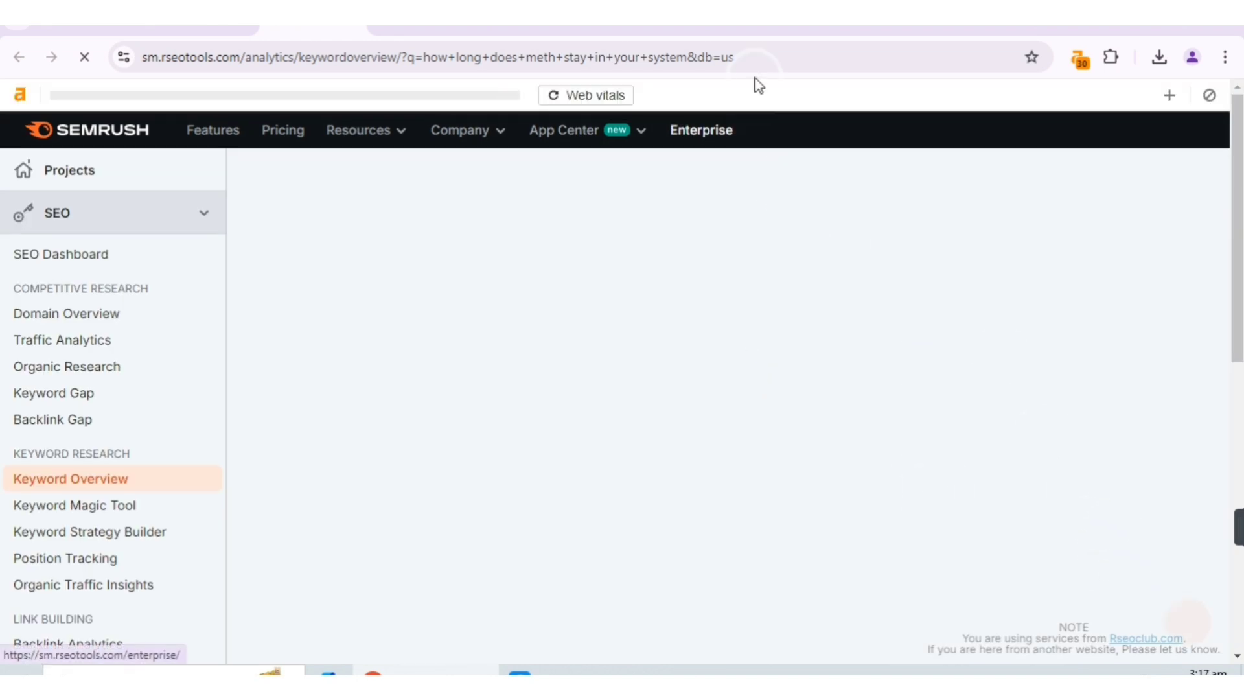
Return to the Google results and compare domain rating, page backlinks and search traffic of the top-ranking recovery sites.
click(761, 27)
scroll(562, 360, down, 3)
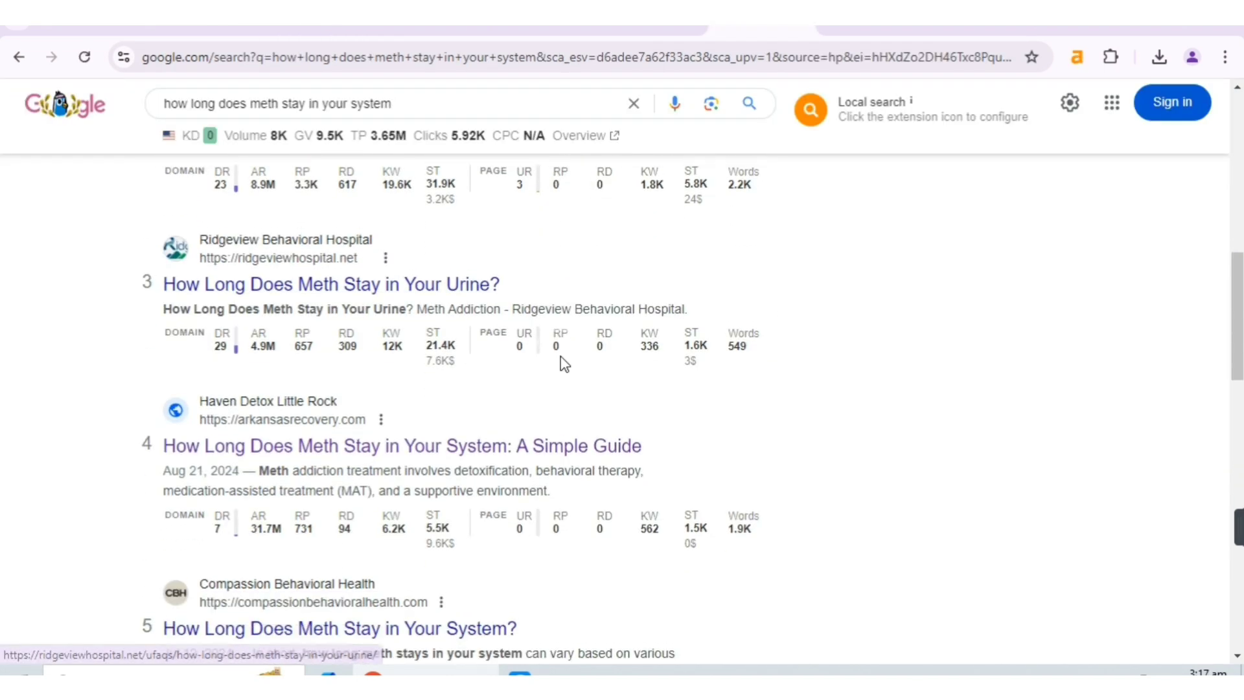
scroll(561, 361, up, 4)
scroll(656, 466, down, 5)
scroll(773, 485, up, 6)
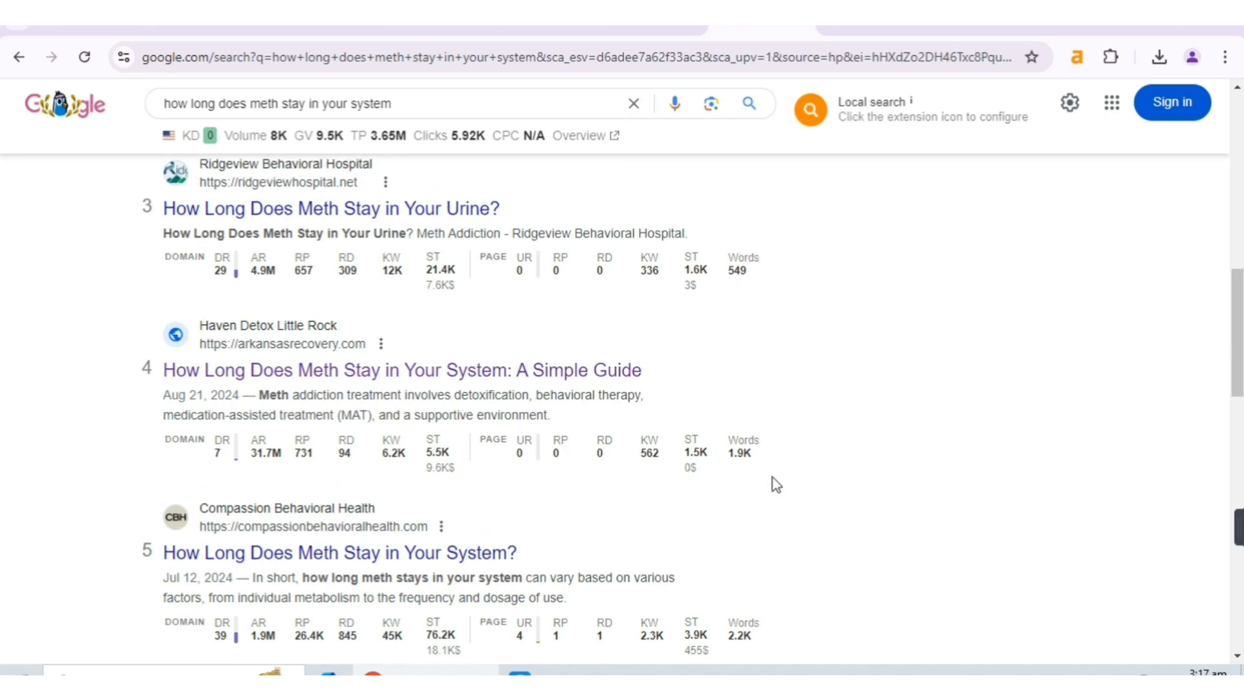
scroll(771, 480, down, 3)
scroll(777, 453, up, 2)
scroll(804, 434, up, 3)
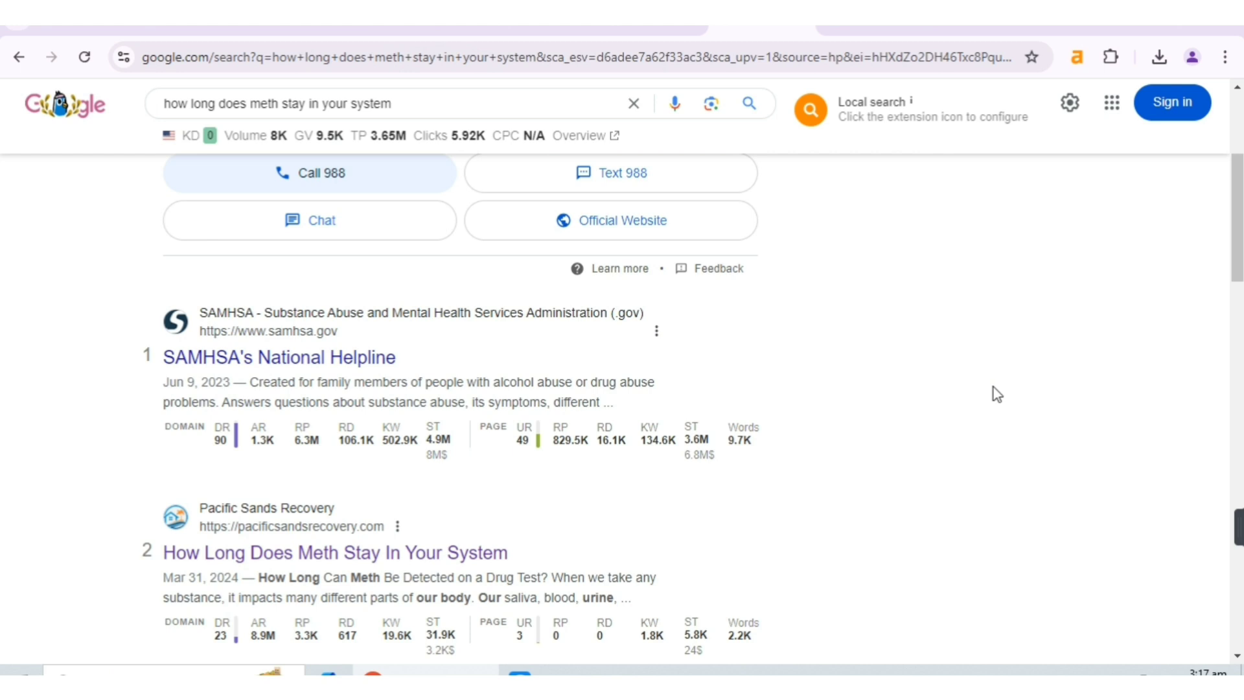
scroll(870, 321, down, 5)
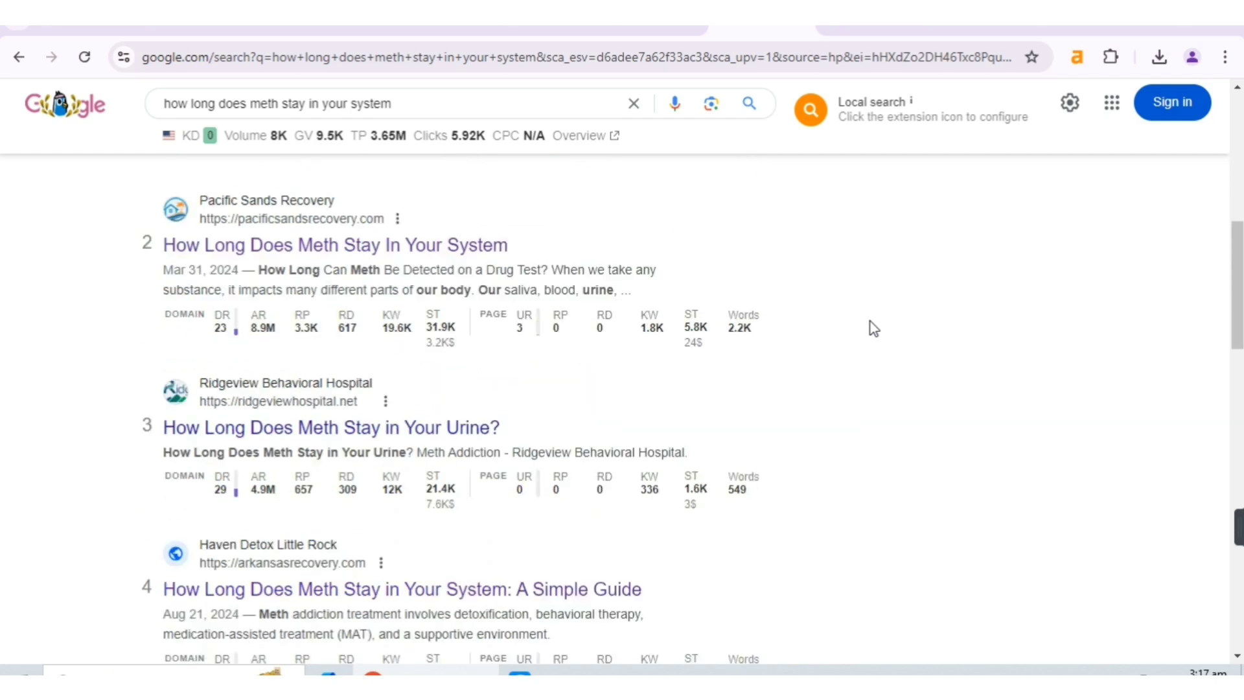
scroll(870, 321, up, 5)
scroll(868, 318, up, 4)
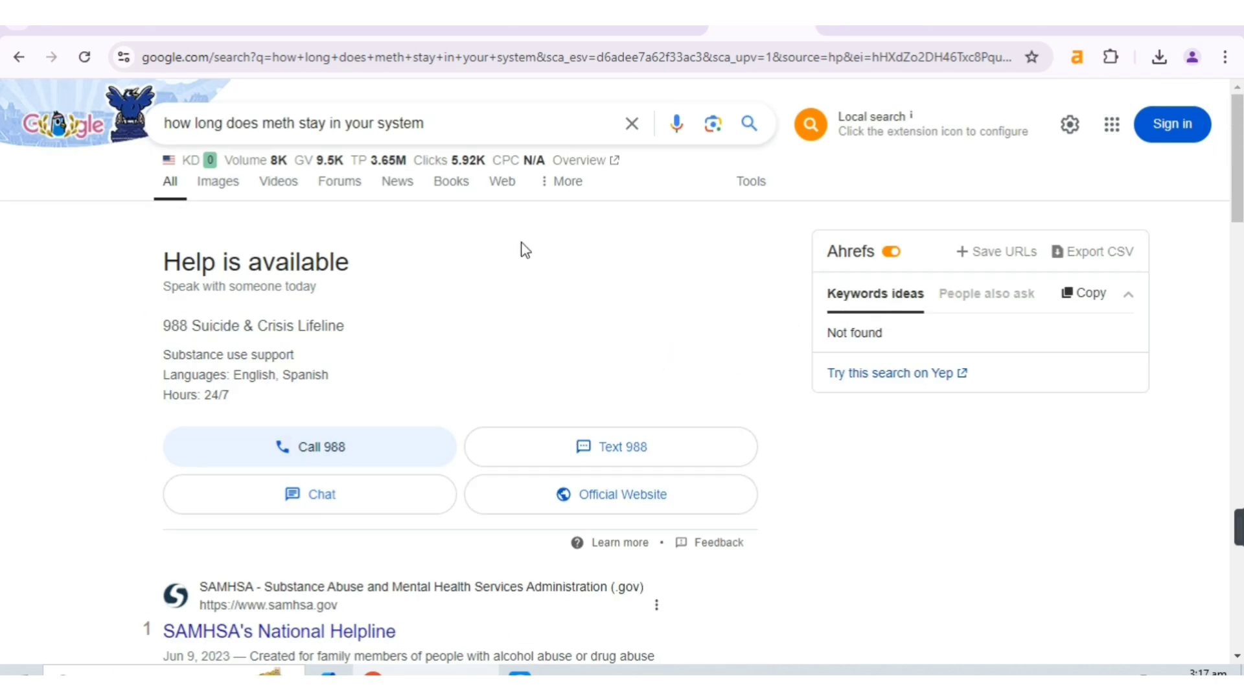
scroll(519, 247, down, 10)
scroll(793, 346, up, 5)
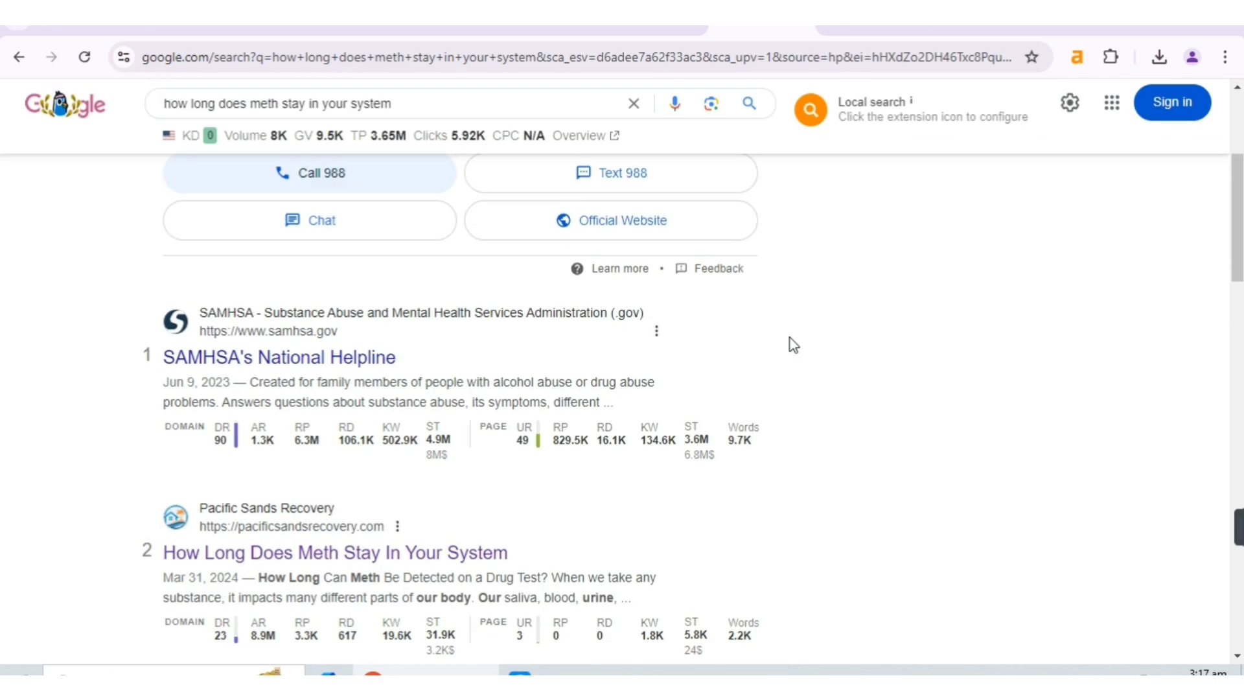
scroll(797, 347, down, 5)
scroll(842, 350, up, 8)
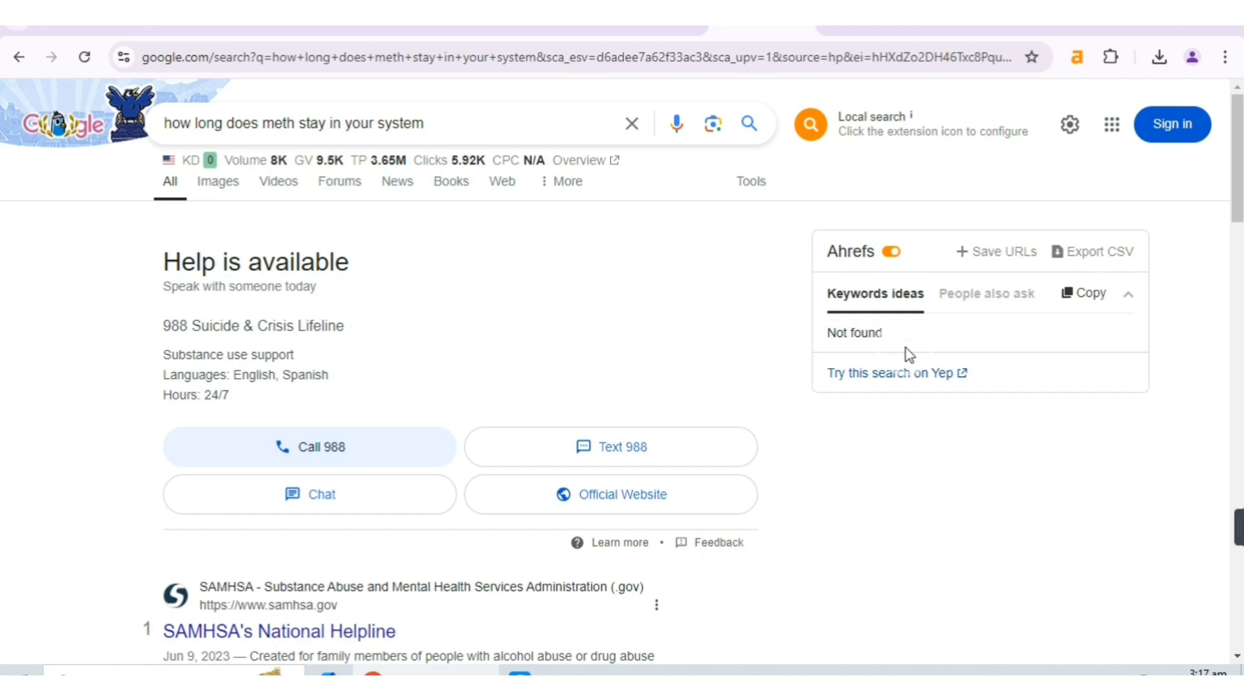
scroll(876, 462, down, 5)
scroll(889, 376, down, 3)
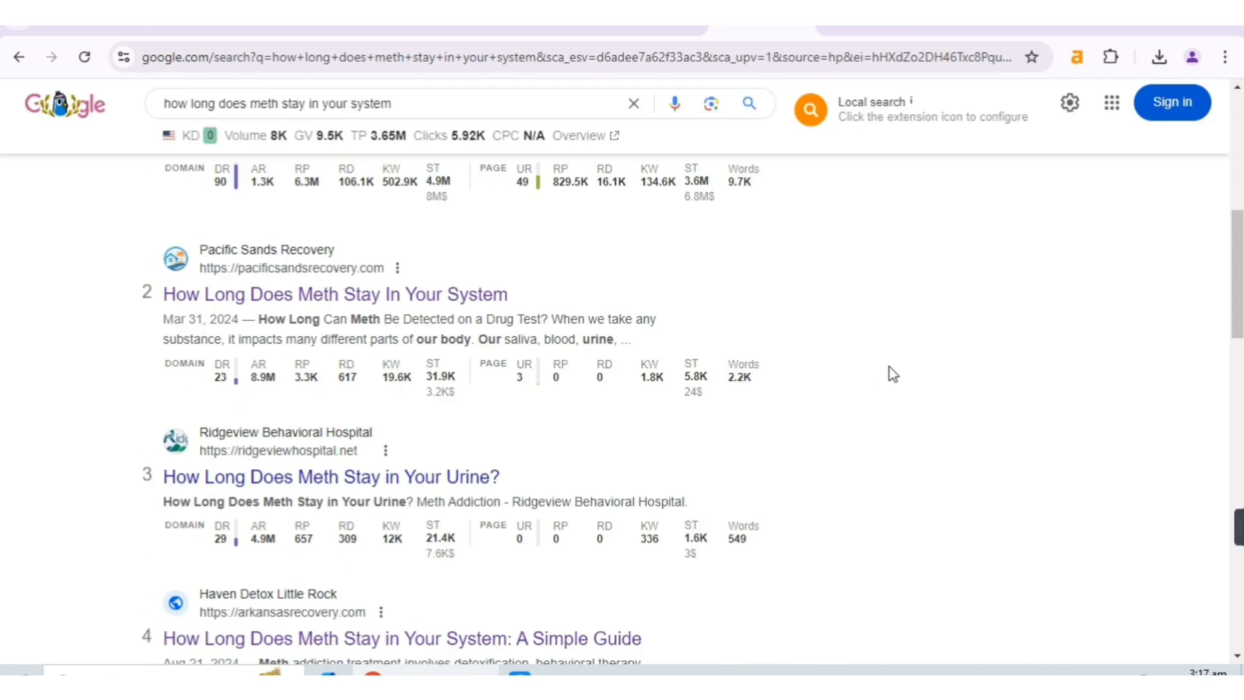
scroll(889, 370, up, 3)
scroll(891, 370, down, 6)
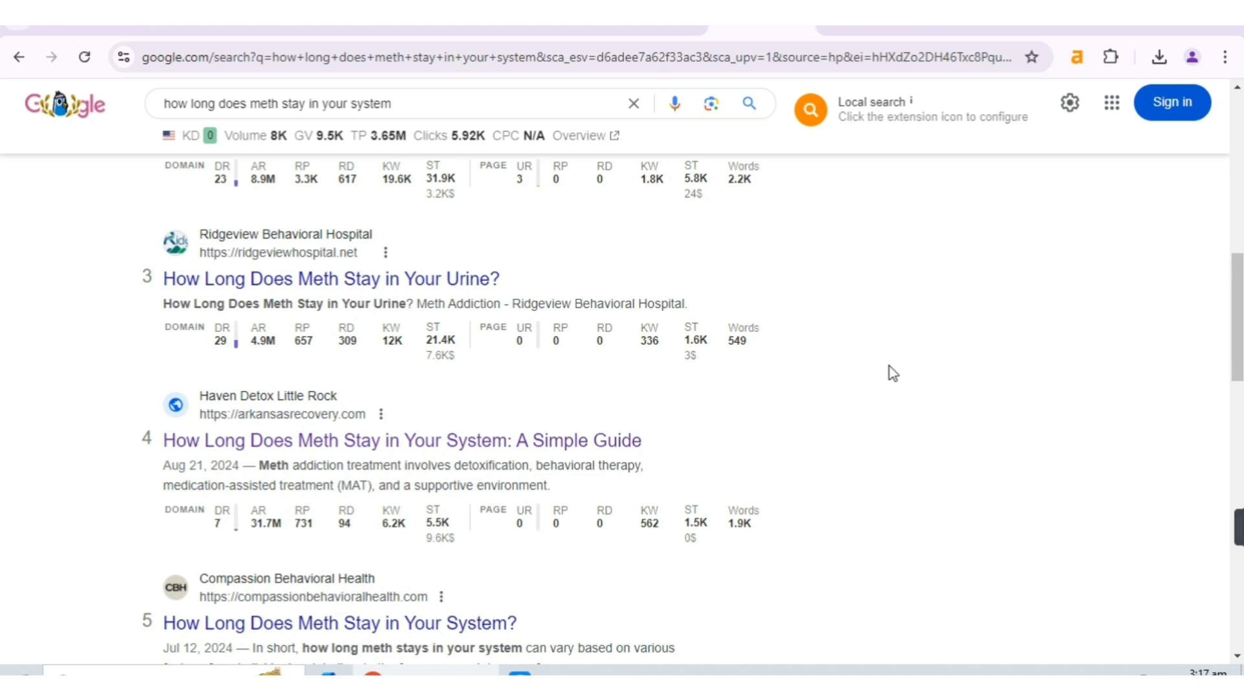
scroll(889, 366, up, 4)
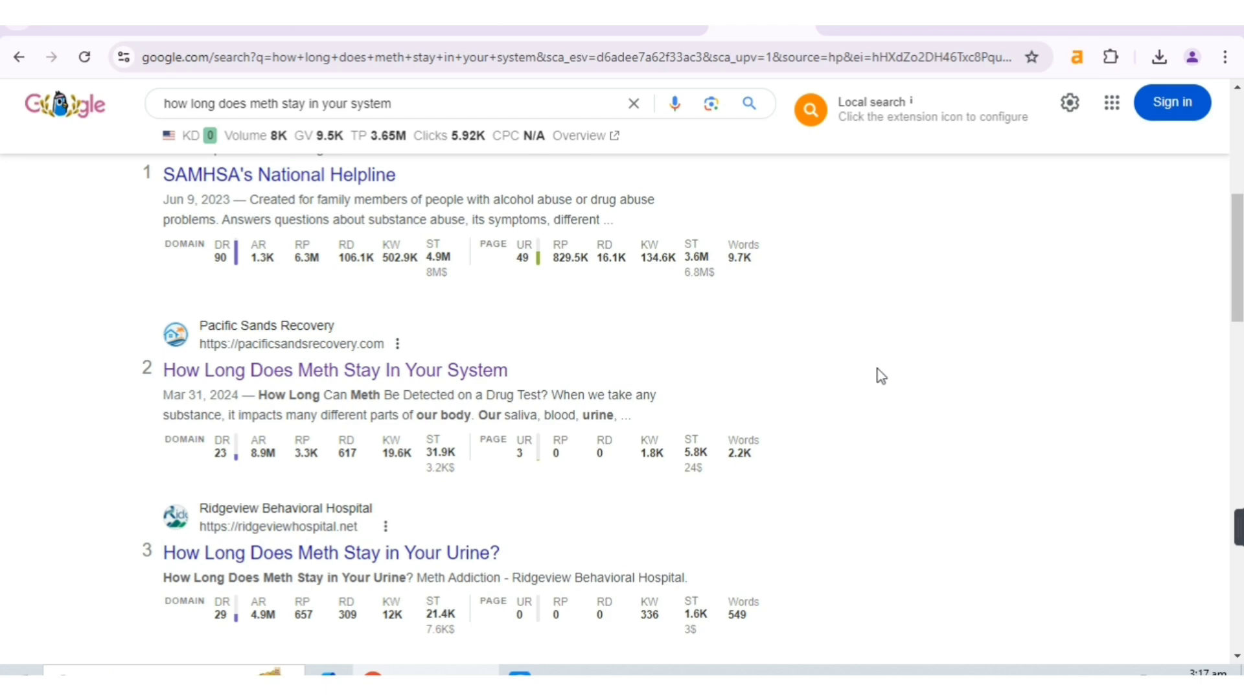
scroll(879, 368, down, 1)
scroll(880, 368, up, 5)
scroll(880, 367, down, 5)
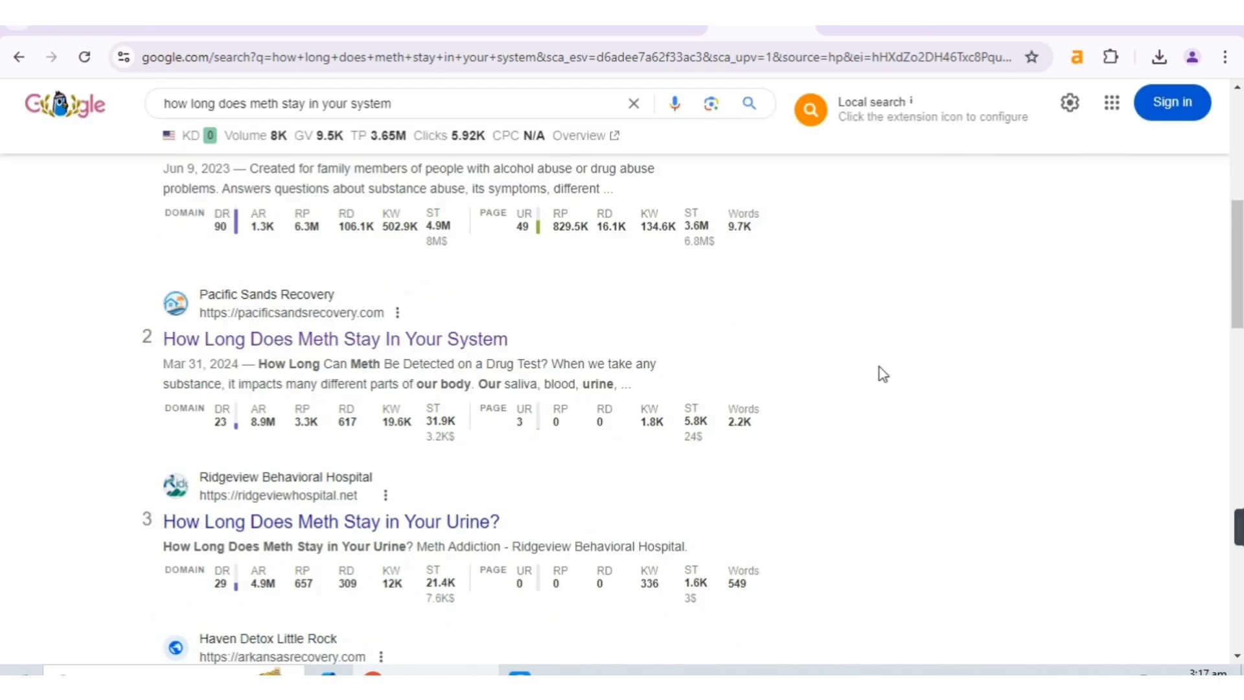
scroll(879, 366, up, 2)
scroll(879, 366, down, 6)
scroll(880, 367, up, 1)
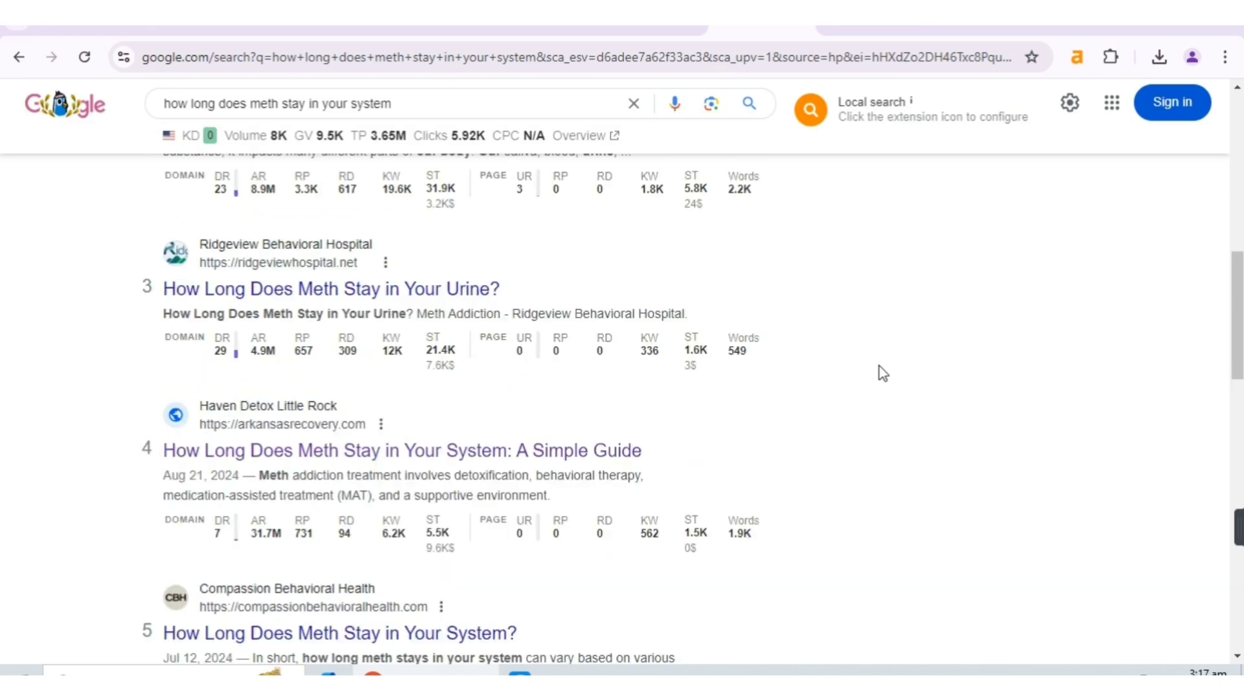
scroll(879, 366, up, 5)
scroll(880, 367, down, 8)
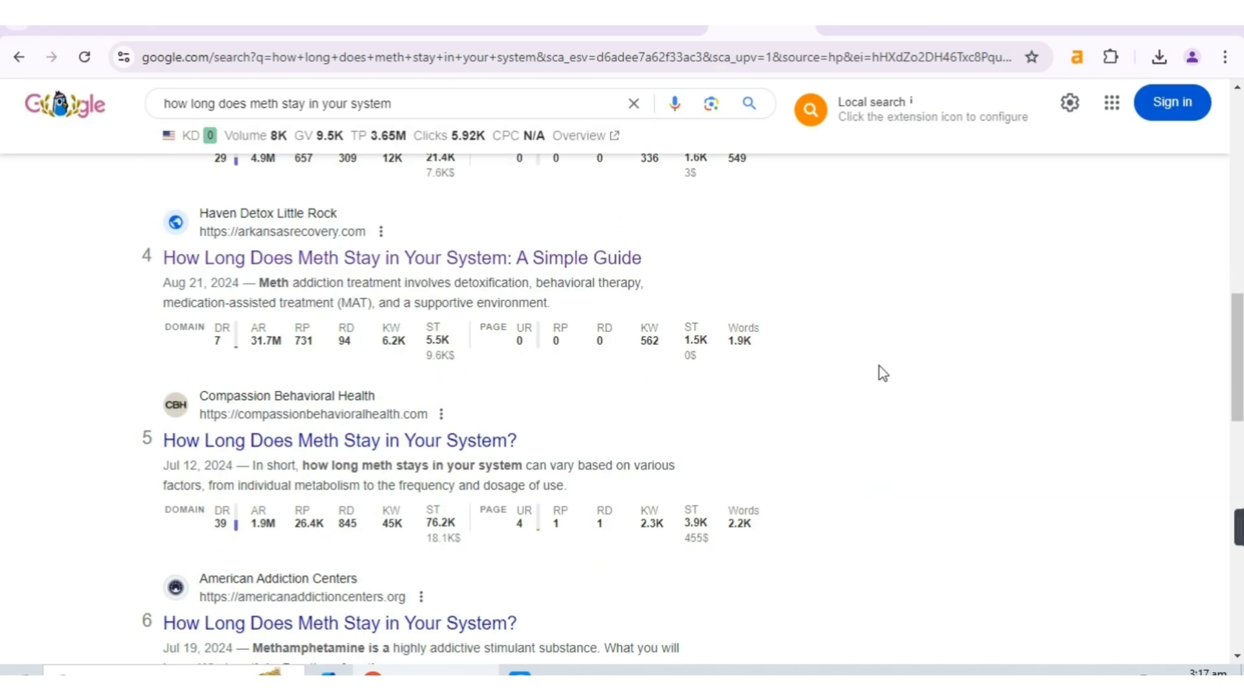